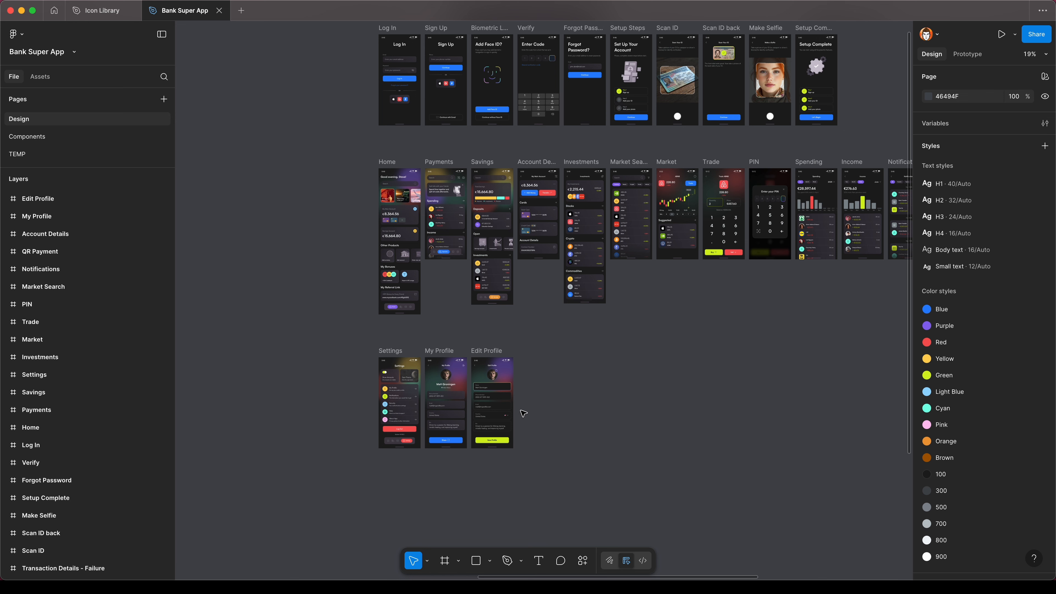
Look over the app's screen rows and examine the Account Details screen's layout.
scroll(538, 363, "up", 1)
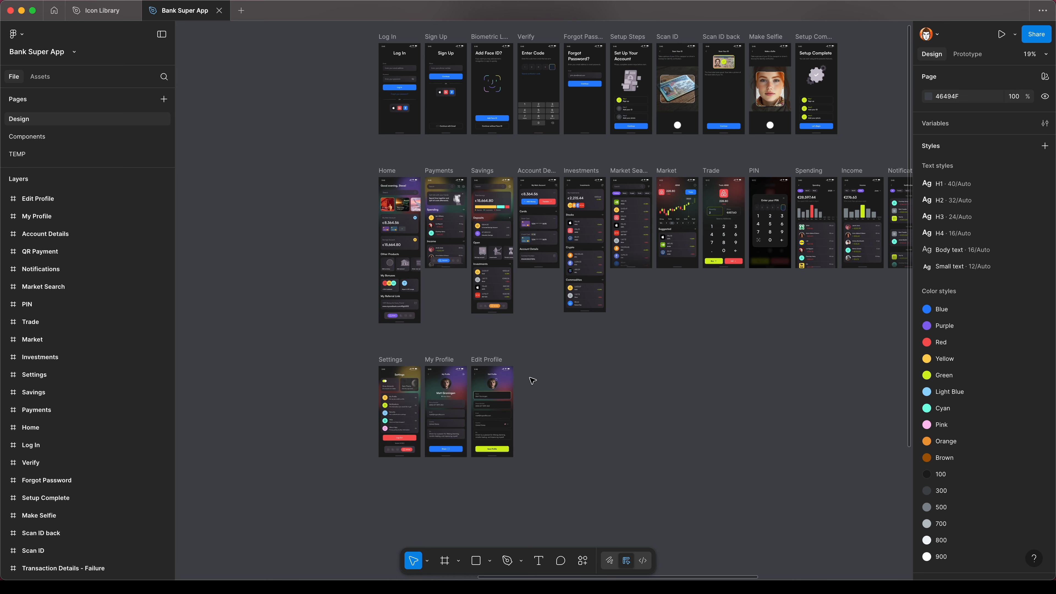
scroll(533, 380, "up", 1)
scroll(532, 380, "up", 3)
scroll(534, 282, "up", 6)
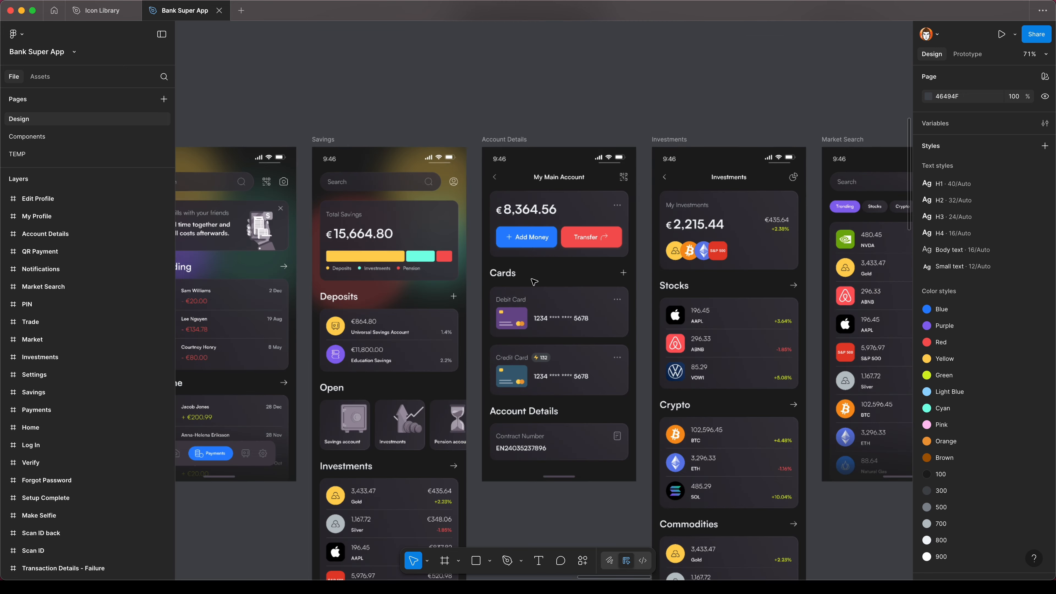
scroll(534, 282, "down", 2)
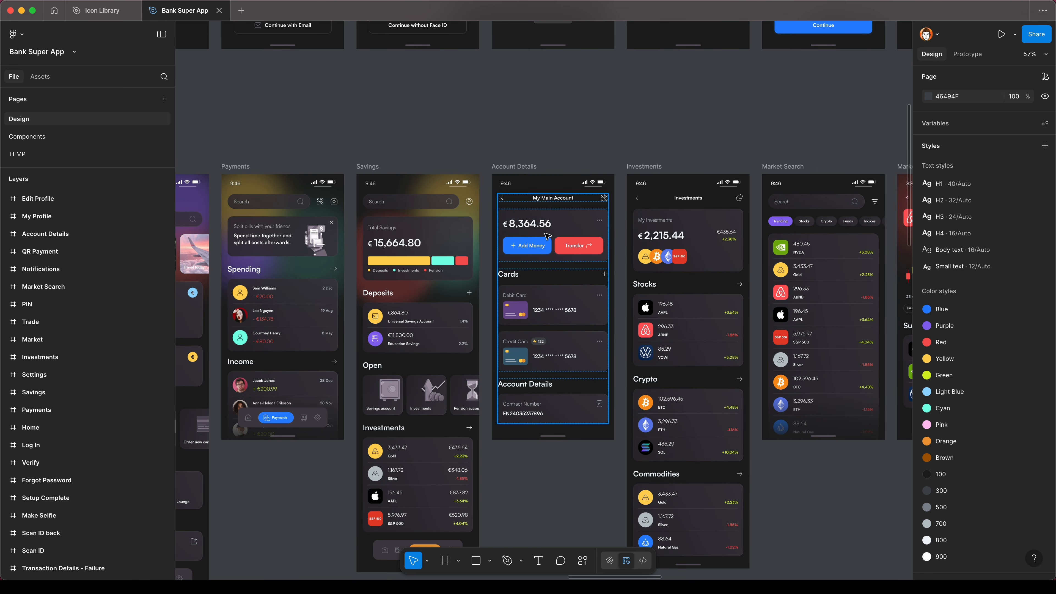
scroll(576, 314, "down", 5)
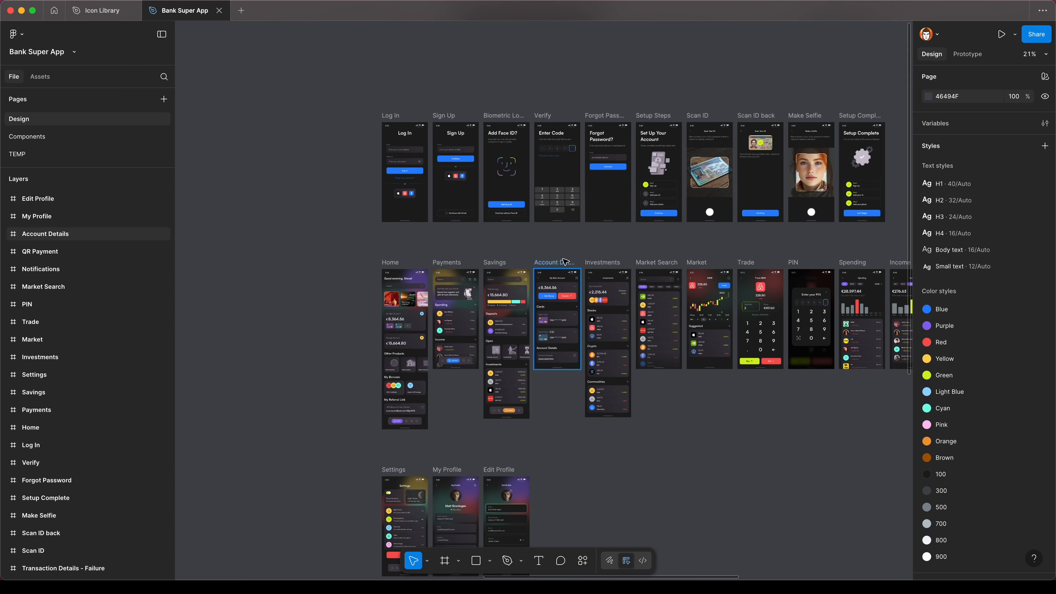
scroll(566, 297, "up", 7)
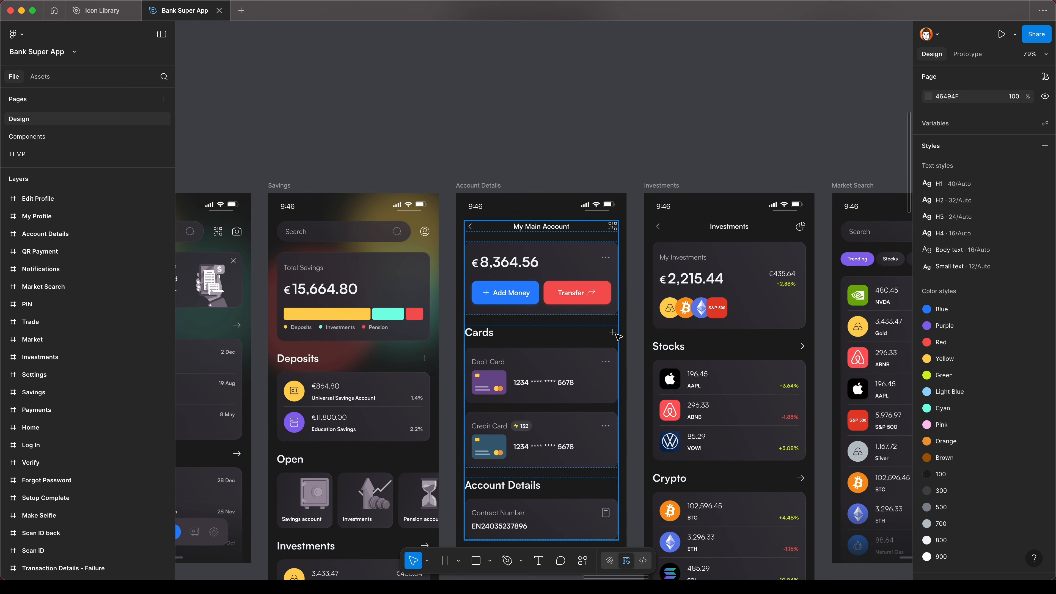
scroll(593, 304, "down", 3)
Duplicate the Account Details screen and place the copy beside the Edit Profile screen in the third row.
left_click(514, 248)
scroll(514, 248, "down", 4)
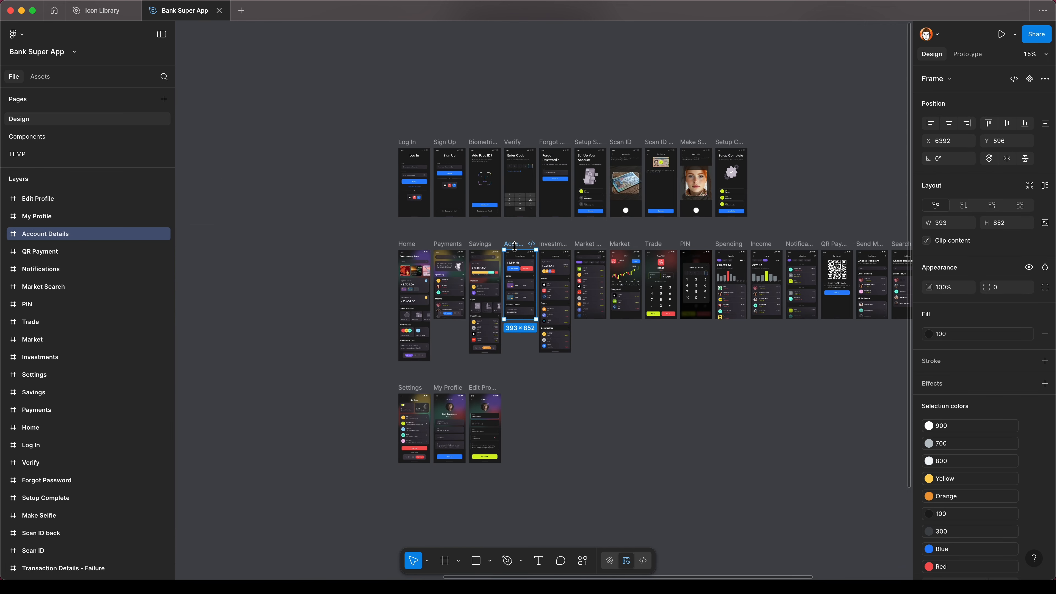
left_click_drag(515, 245, 533, 391)
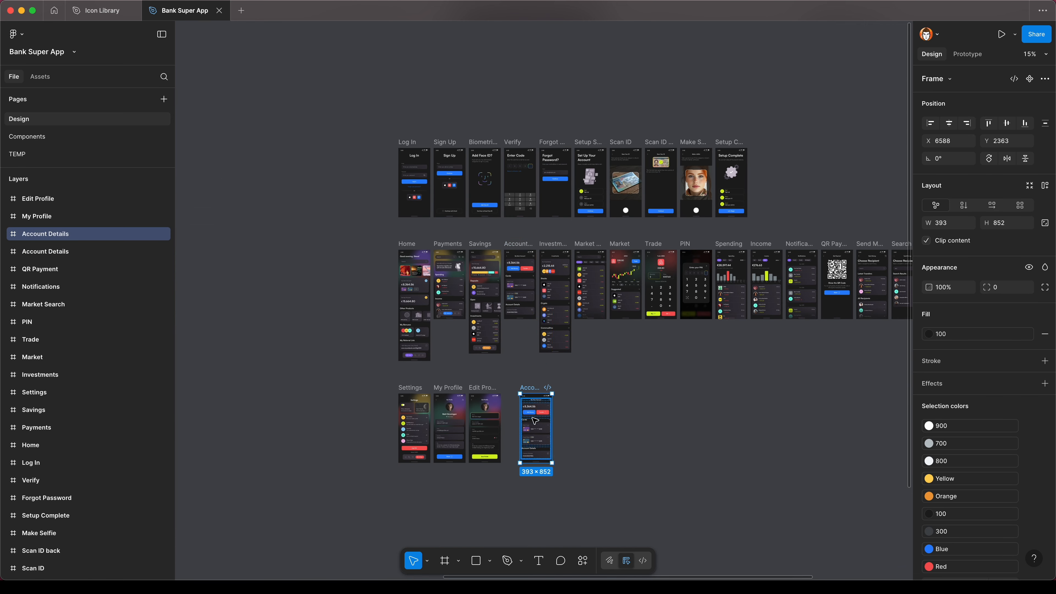
scroll(535, 431, "up", 8)
left_click(690, 423)
scroll(662, 304, "down", 1)
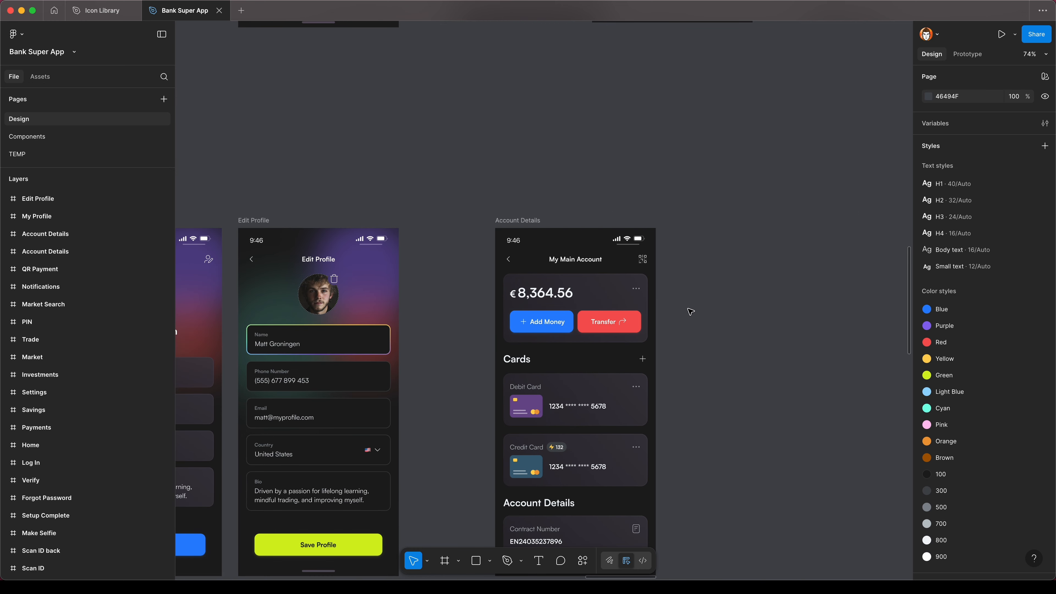
Delete the balance card from the copied Account Details screen and change its title to "Add New Card".
double_click(547, 325)
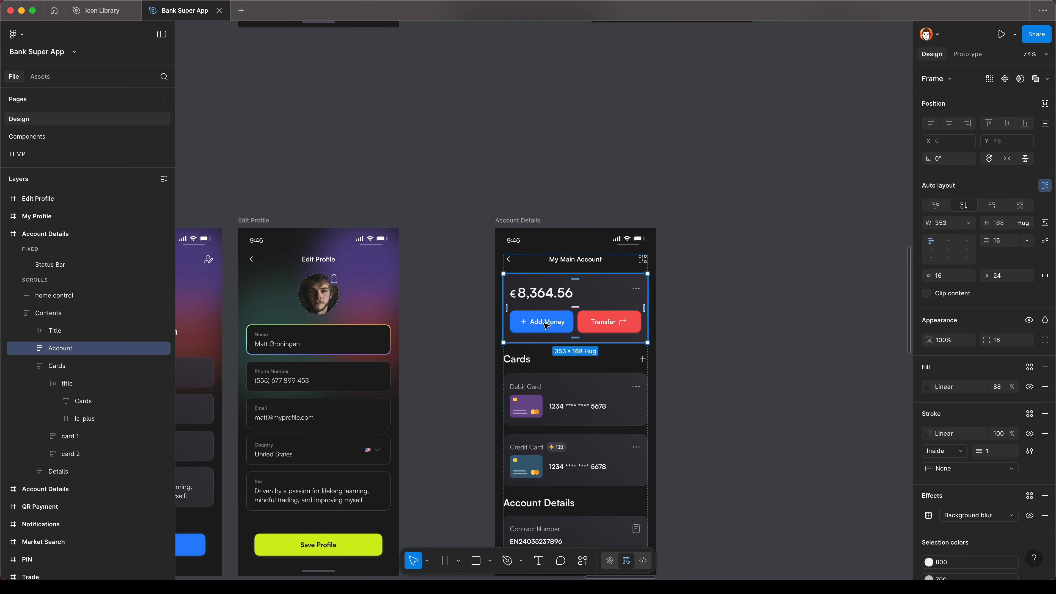
key("Delete")
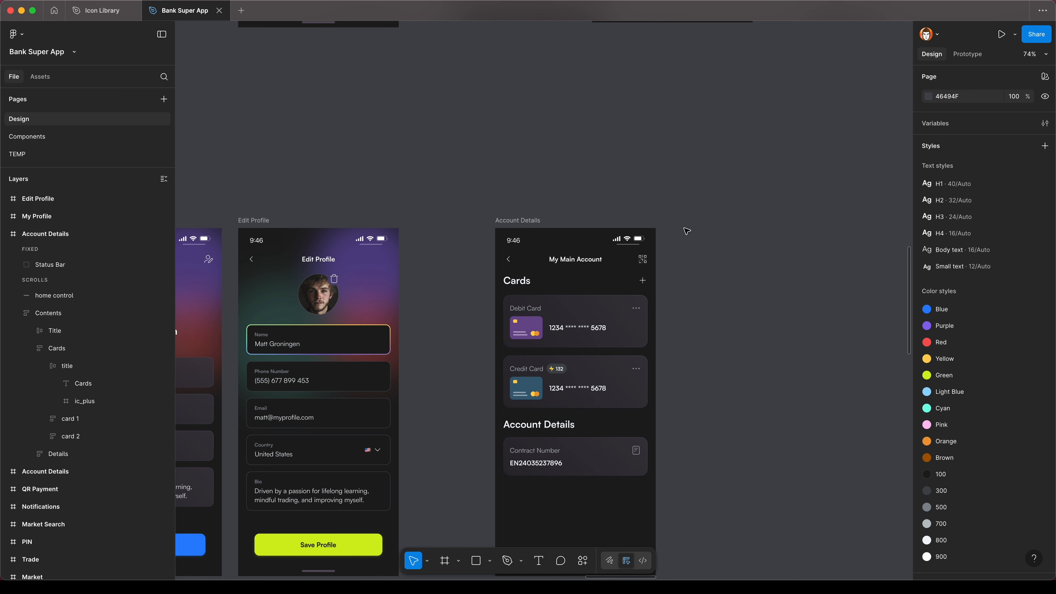
left_click(586, 261)
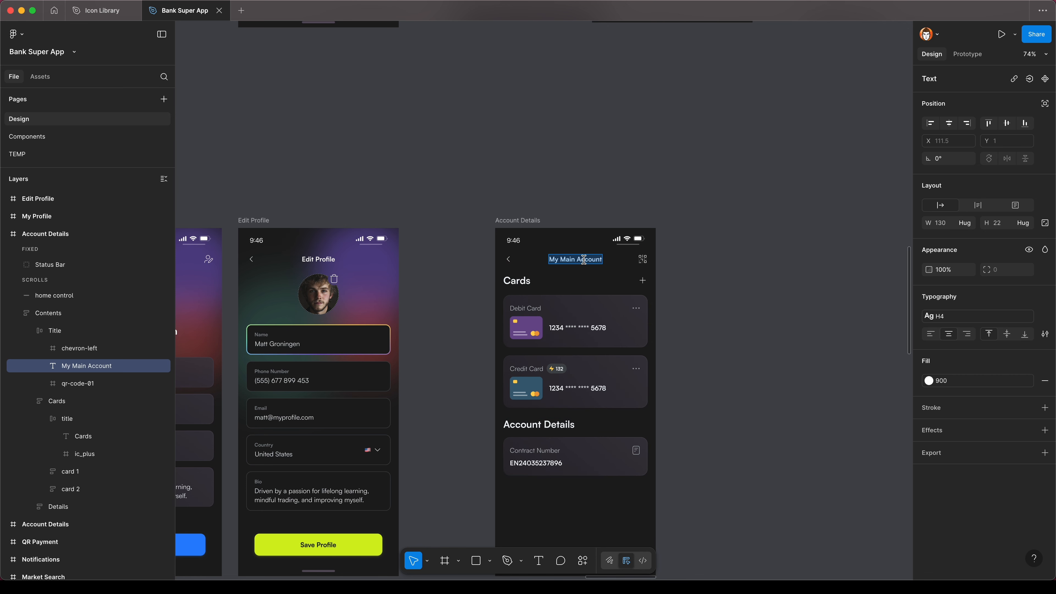
type("Add New Card")
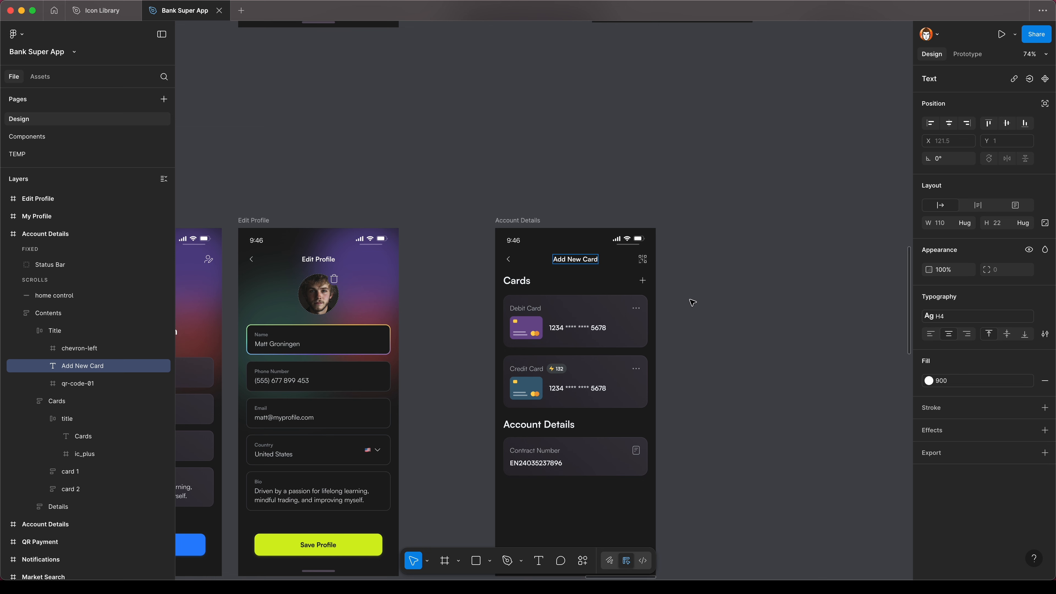
key("Escape")
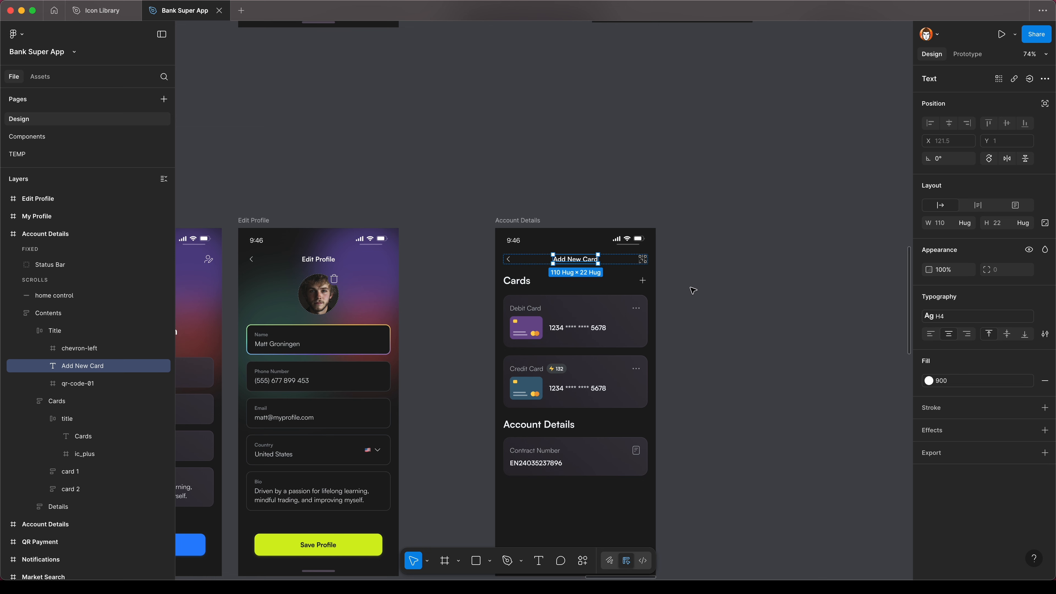
Set the opacity of the QR code icon in the Add New Card title row to 0%.
left_click(645, 260)
left_click(955, 292)
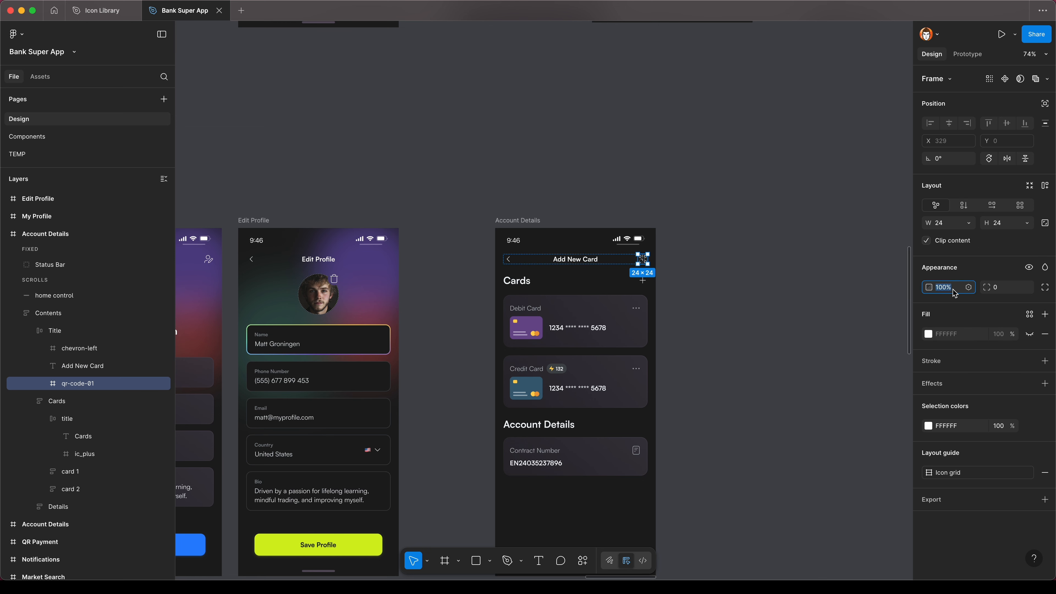
type("0")
key("Return")
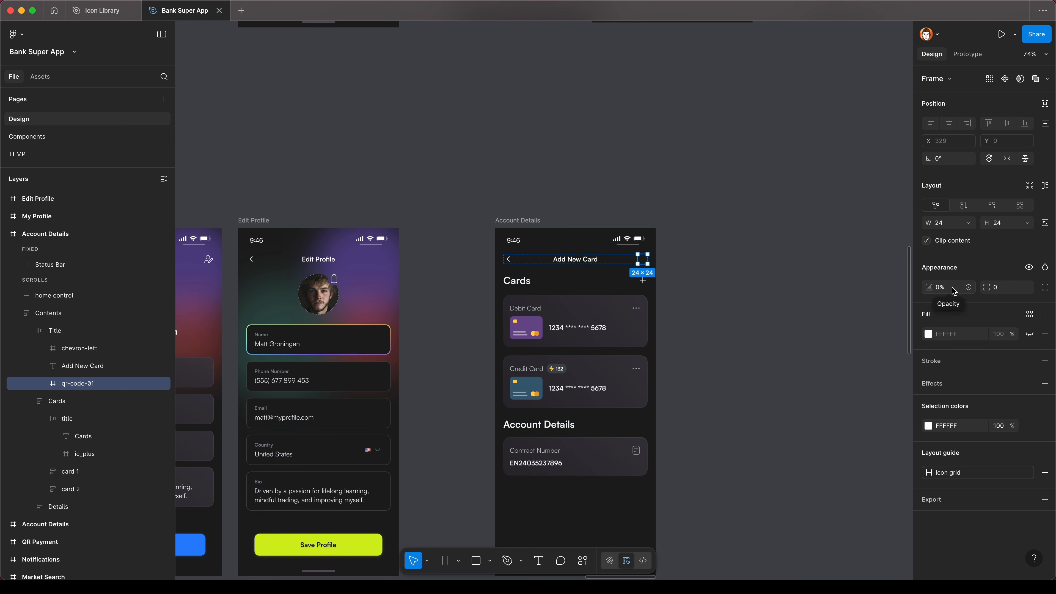
Restore the QR code icon's opacity to 100%, and try hiding its layer before showing it again.
left_click(941, 288)
type("100")
key("Return")
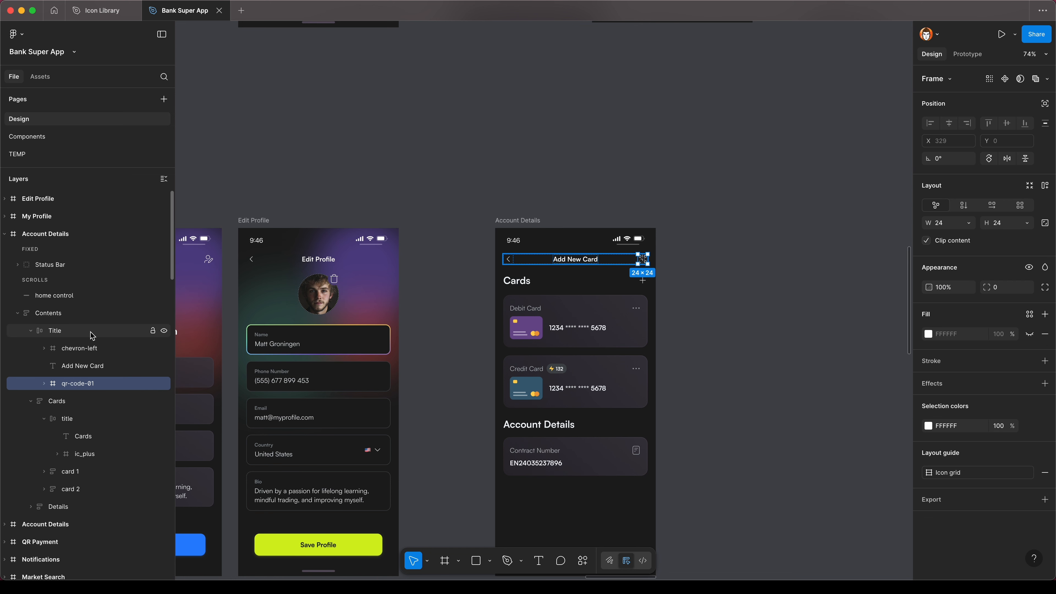
left_click(164, 384)
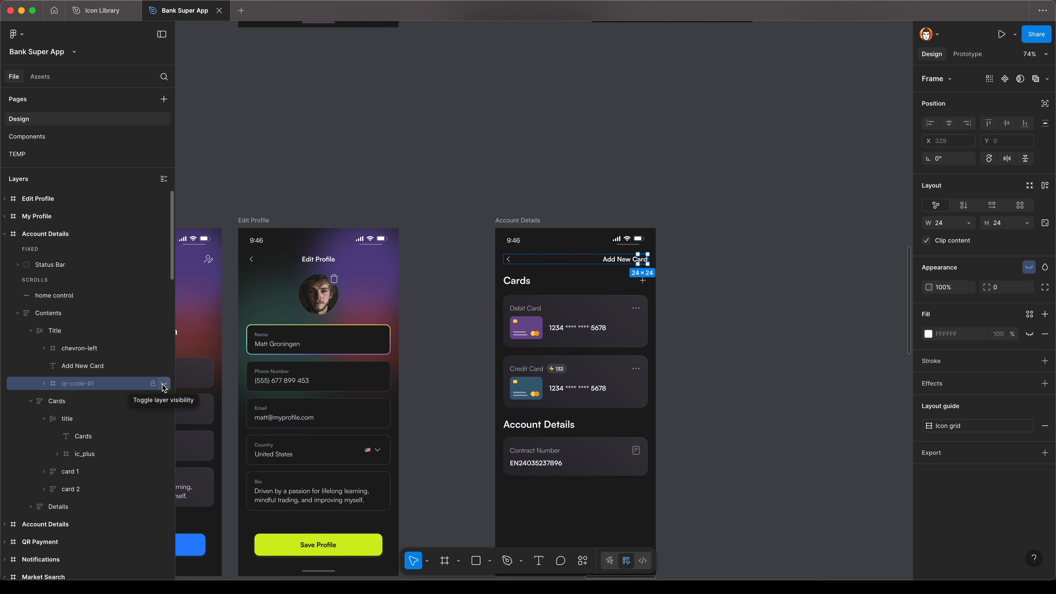
left_click(164, 384)
Make the QR code icon fully transparent again with 0% opacity and deselect it.
left_click(958, 287)
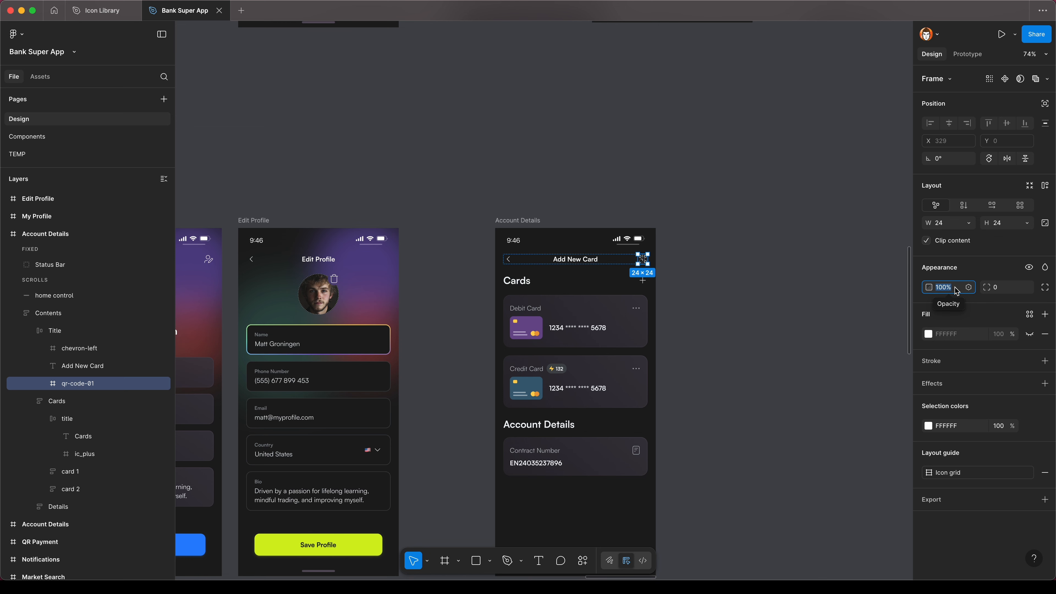
left_click(744, 301)
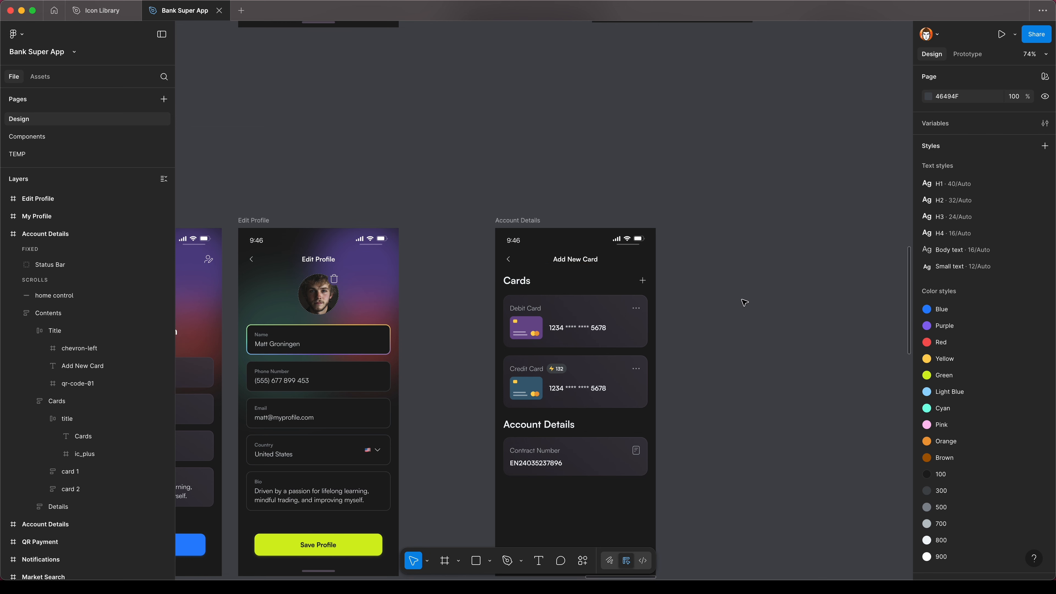
Copy the whole Choose Method content block, including its heading and both option cards, from the Transfer Method screen.
scroll(573, 306, "up", 5)
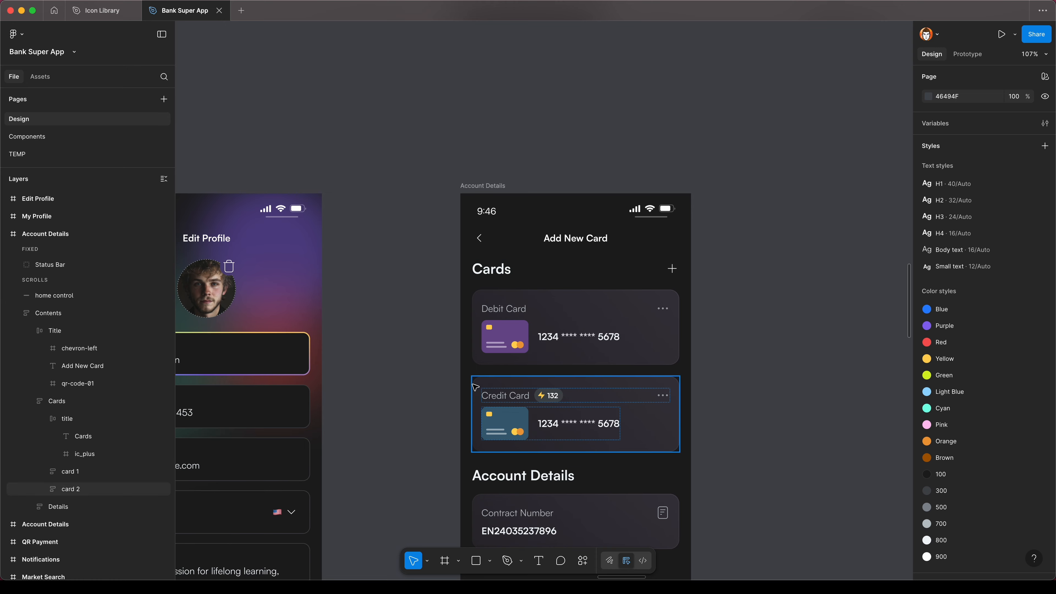
scroll(632, 366, "down", 10)
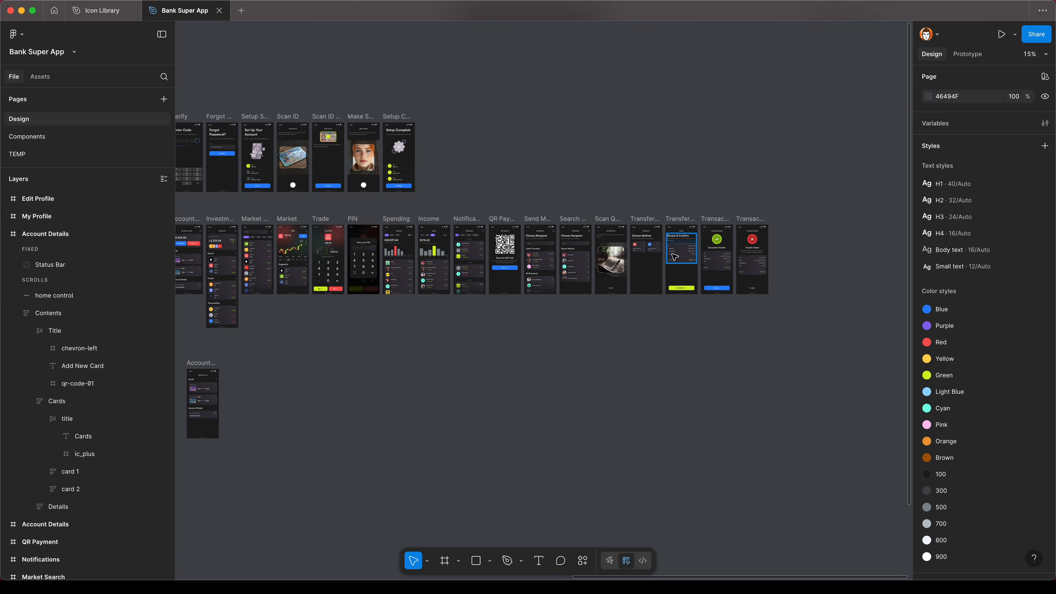
scroll(641, 233, "up", 10)
left_click(653, 266, "super")
left_click(668, 310)
scroll(751, 461, "down", 6)
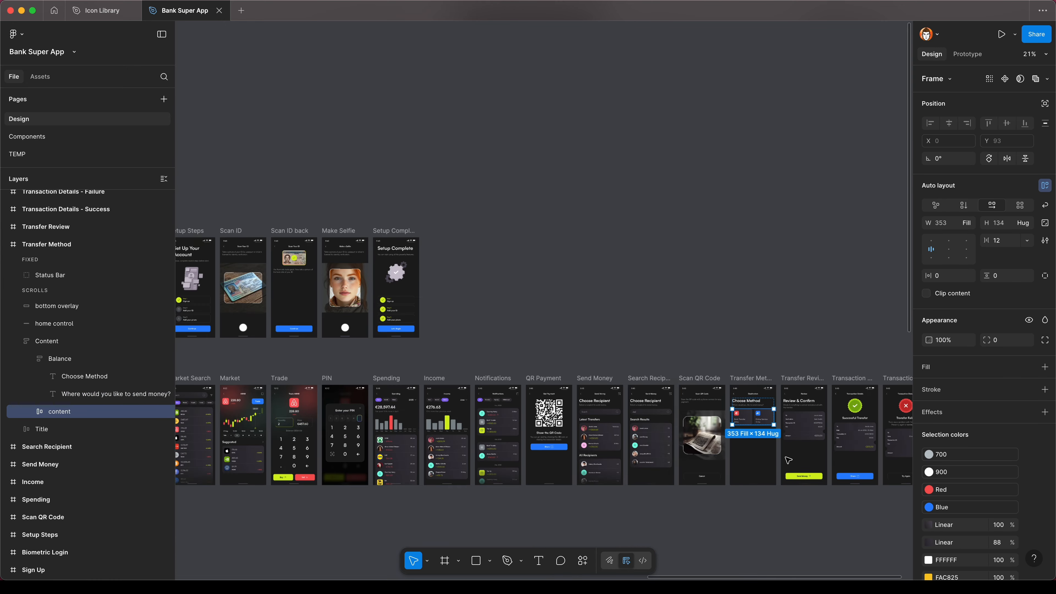
scroll(751, 461, "down", 7)
key("shift+Return")
scroll(749, 304, "down", 5)
Paste the Choose Method block above Cards on the Add New Card screen and remove the Account Details section there.
left_click(539, 348)
scroll(520, 300, "up", 10)
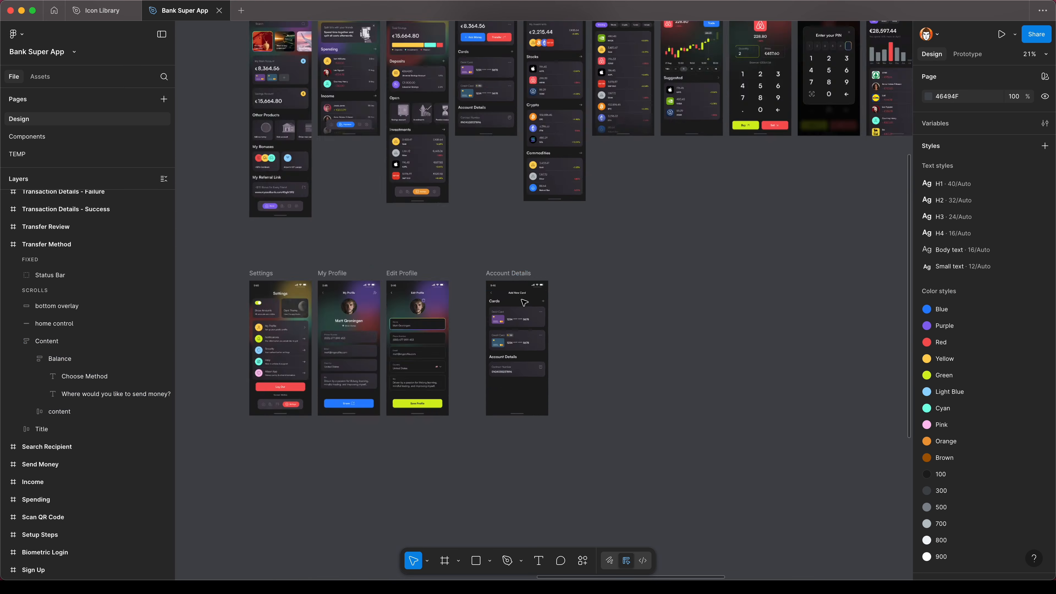
left_click(597, 354)
key("super+v")
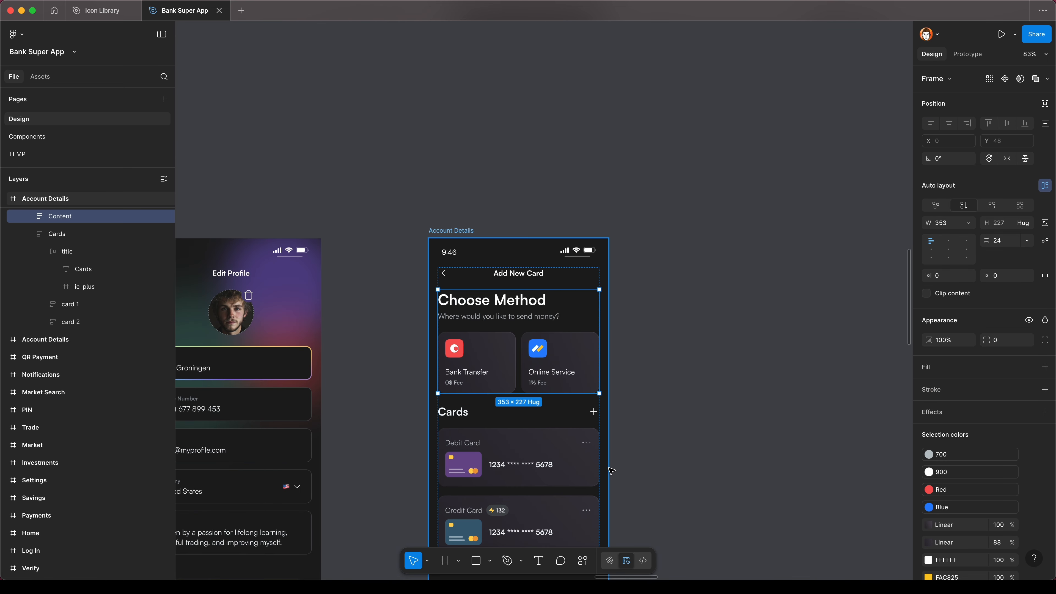
left_click(632, 444)
Change the pasted block's heading to "Choose Card Type".
scroll(516, 302, "up", 3)
left_click(516, 301, "super")
double_click(514, 301)
type("Choose Card Type")
Change the subtitle under the Choose Card Type heading to "What payment provider would you like to have?".
left_click(500, 321)
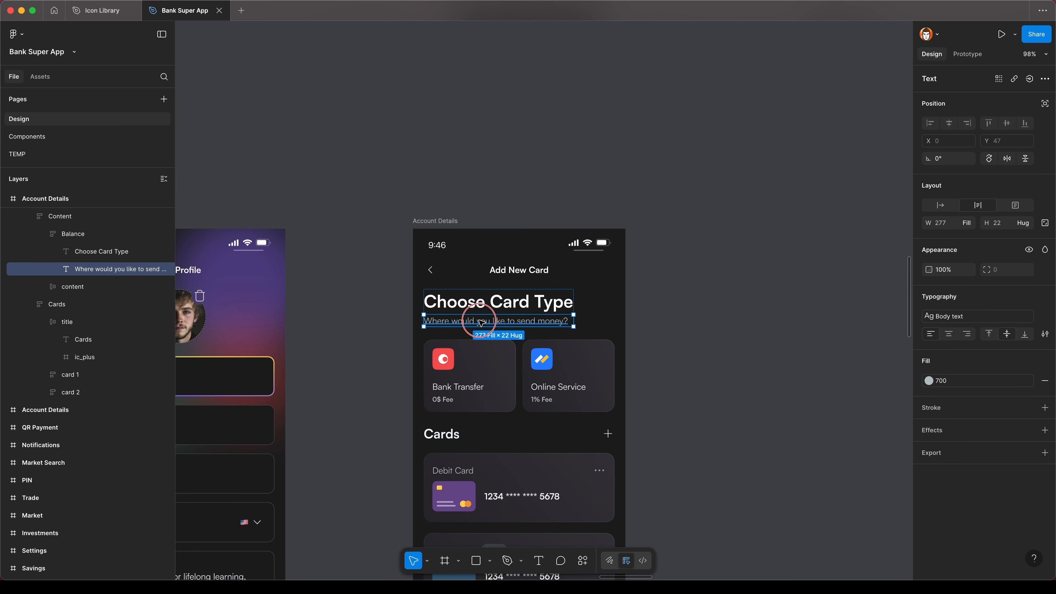
double_click(501, 321)
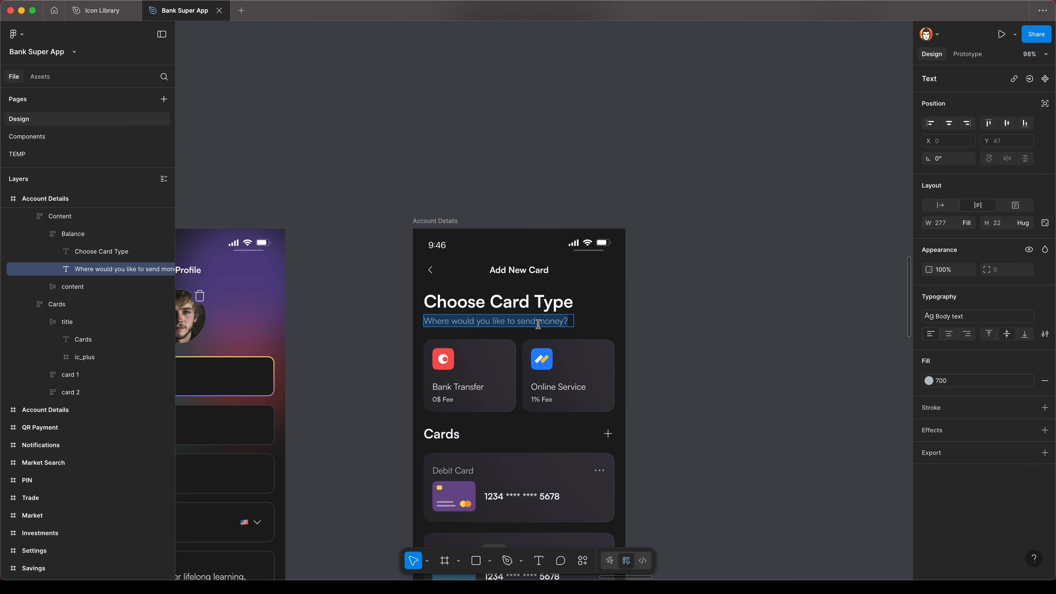
scroll(536, 318, "up", 5)
type("What payment provider would you like to have")
key("Escape")
Rename the Bank Transfer option card's label to "VISA" and delete its "0$ Fee" text.
scroll(508, 332, "down", 2)
double_click(407, 389)
type("VISA")
key("Escape")
left_click(391, 411)
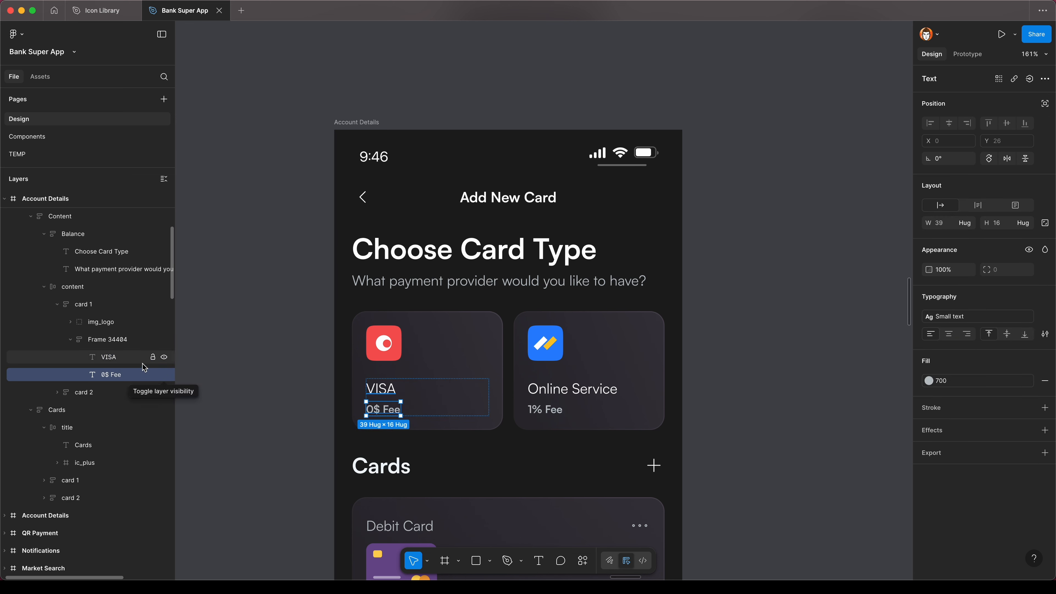
key("BackSpace")
Replace the Online Service option card with a copy of the VISA card.
left_click(515, 398, "super")
left_click(467, 385)
key("super+c")
left_click(572, 381)
key("super+shift+r")
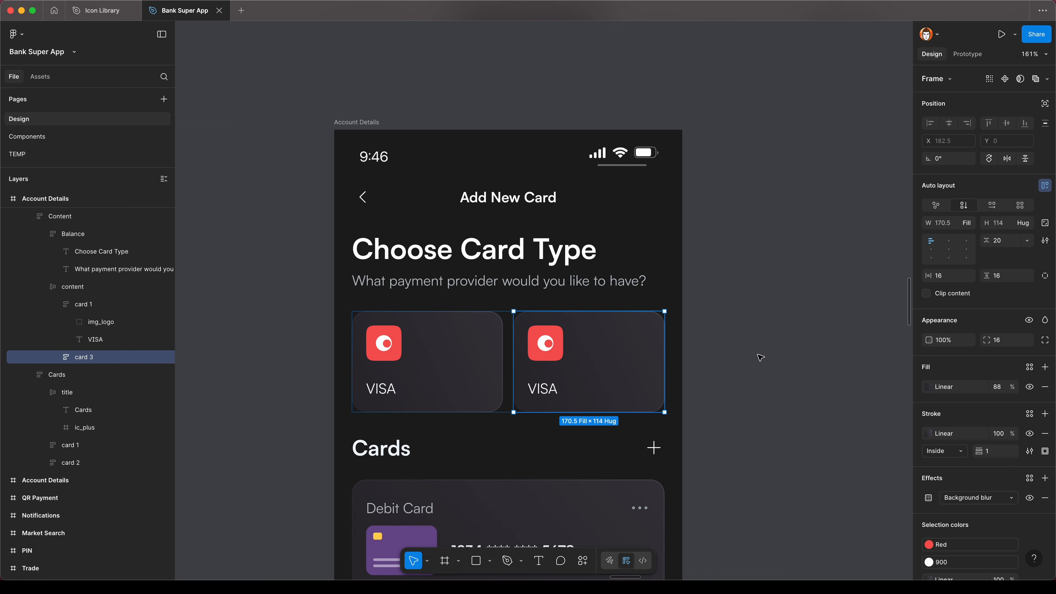
left_click(763, 349)
Change the label of the second option card to "Mastercard".
left_click_drag(695, 342, 766, 348)
double_click(617, 396)
type("Mastercard")
left_click(812, 388)
Move the yellow and orange circles as a group from the Debit Card thumbnail into the Mastercard option's logo.
scroll(811, 388, "down", 3)
left_click(471, 458, "super")
left_click(497, 456)
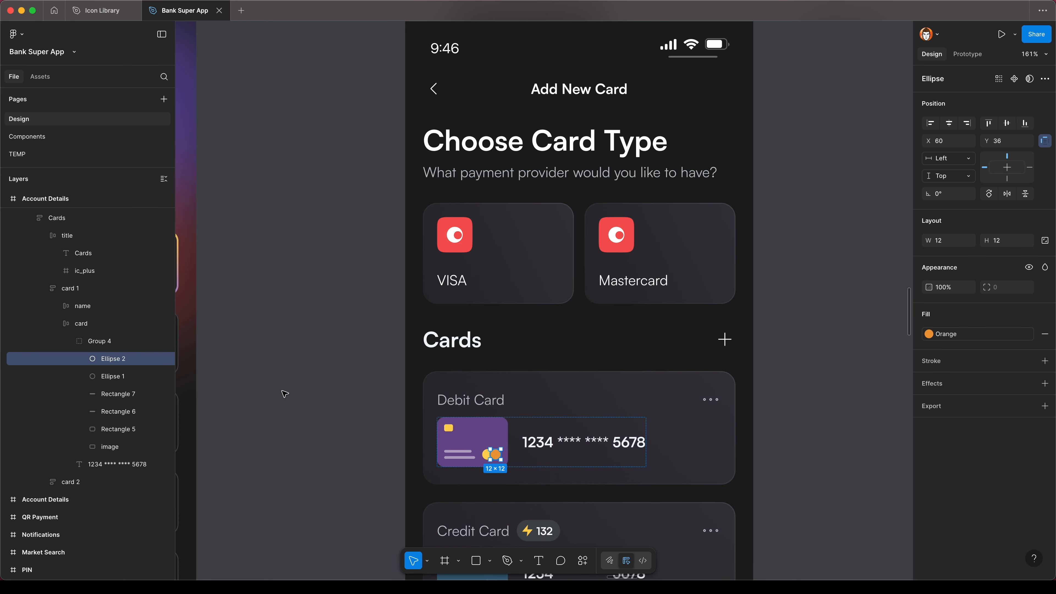
left_click(132, 377, "shift")
key("BackSpace")
scroll(661, 285, "up", 3)
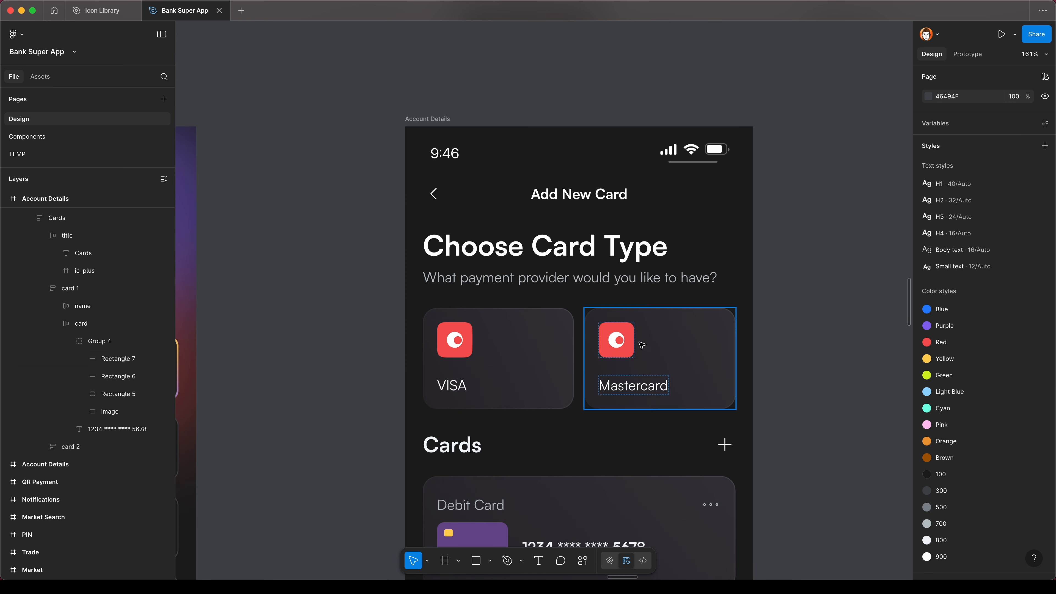
left_click(638, 389)
key("super+v")
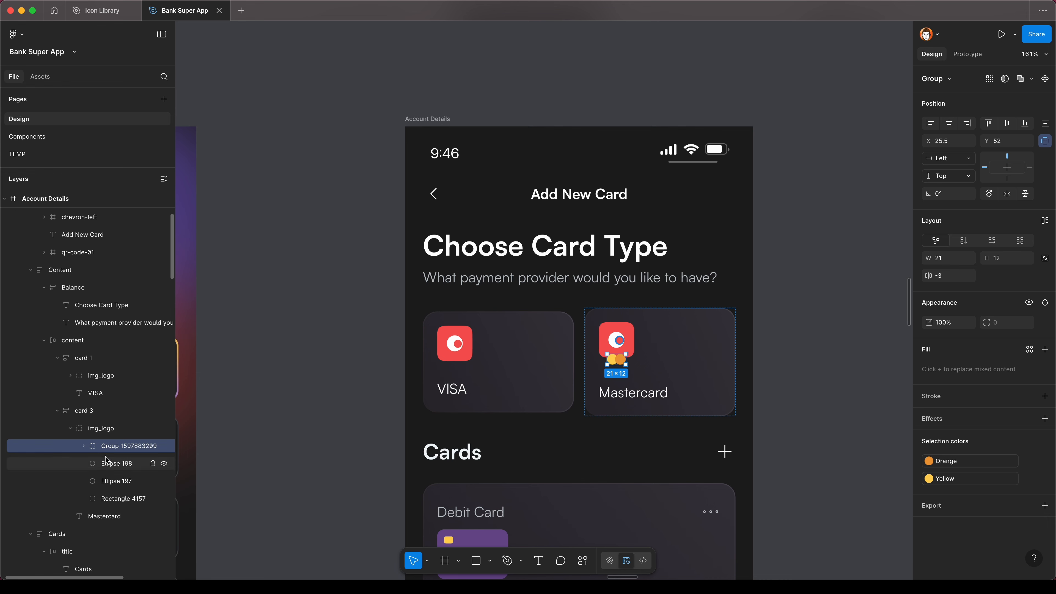
Delete the two old ellipses from the Mastercard option's logo and move the circle pair up 30 px onto the red square.
left_click(114, 464)
left_click(113, 497, "shift")
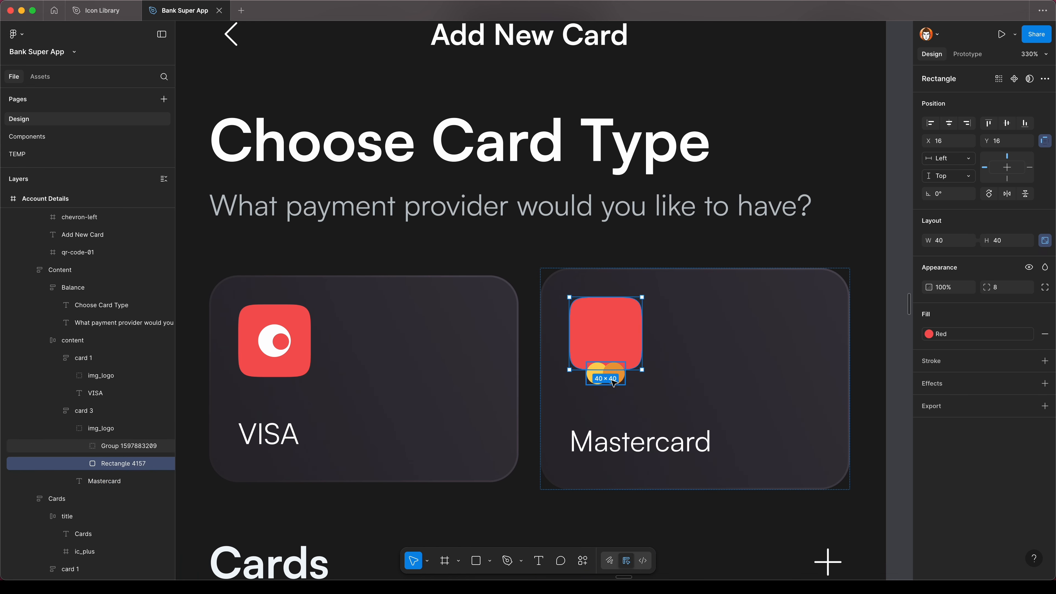
left_click(612, 381)
key("shift+Up")
key("shift+Up")
key("shift+Up")
Wrap the Mastercard option's img_logo group in a new frame.
left_click(110, 428)
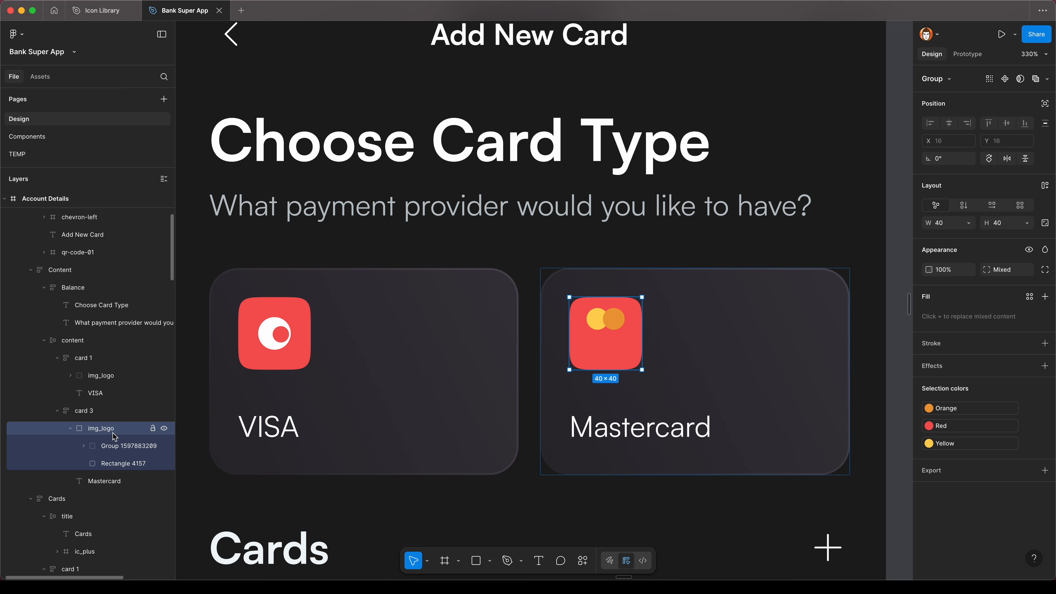
right_click(108, 433)
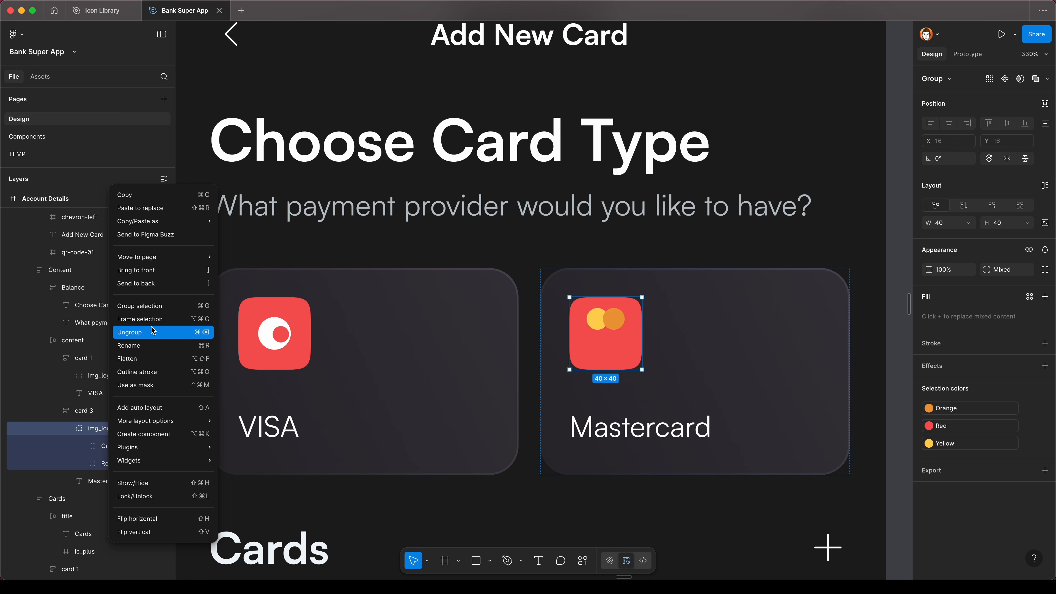
left_click(140, 319)
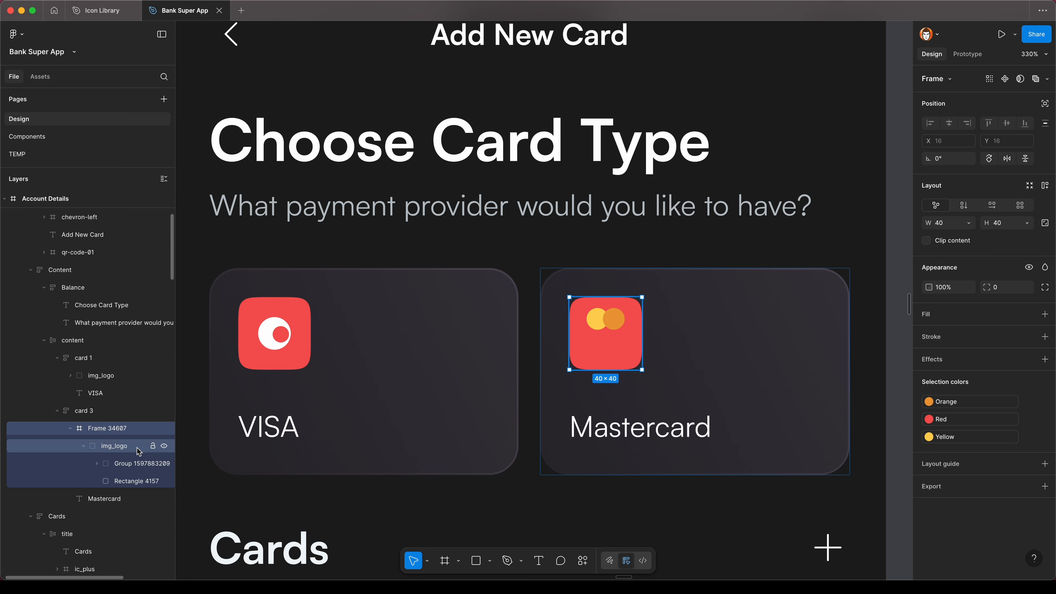
Rename the new frame around the Mastercard option's logo as card_logo.
double_click(113, 430)
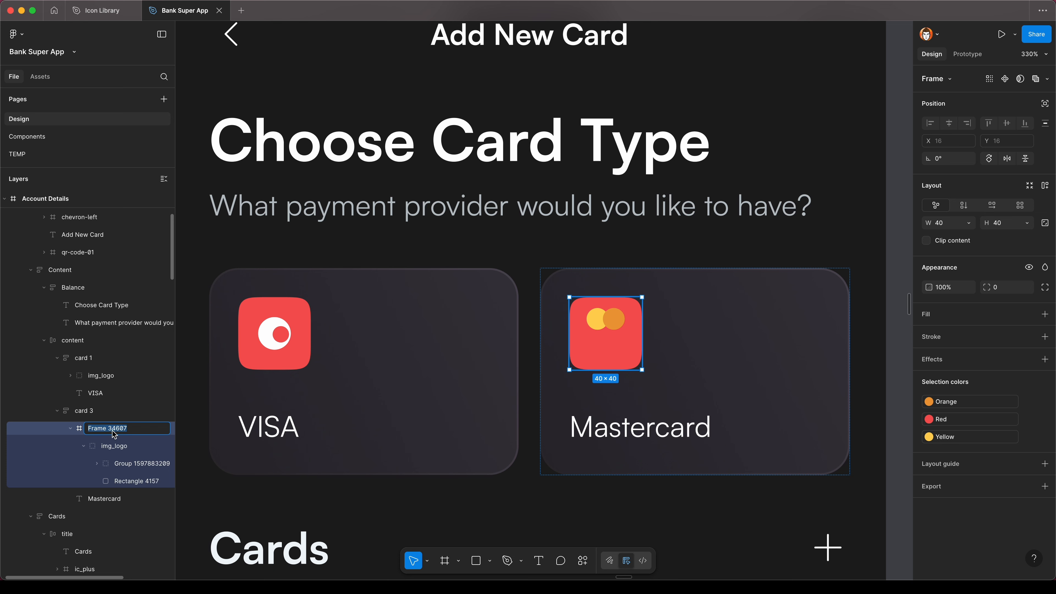
type("card_logo")
key("Return")
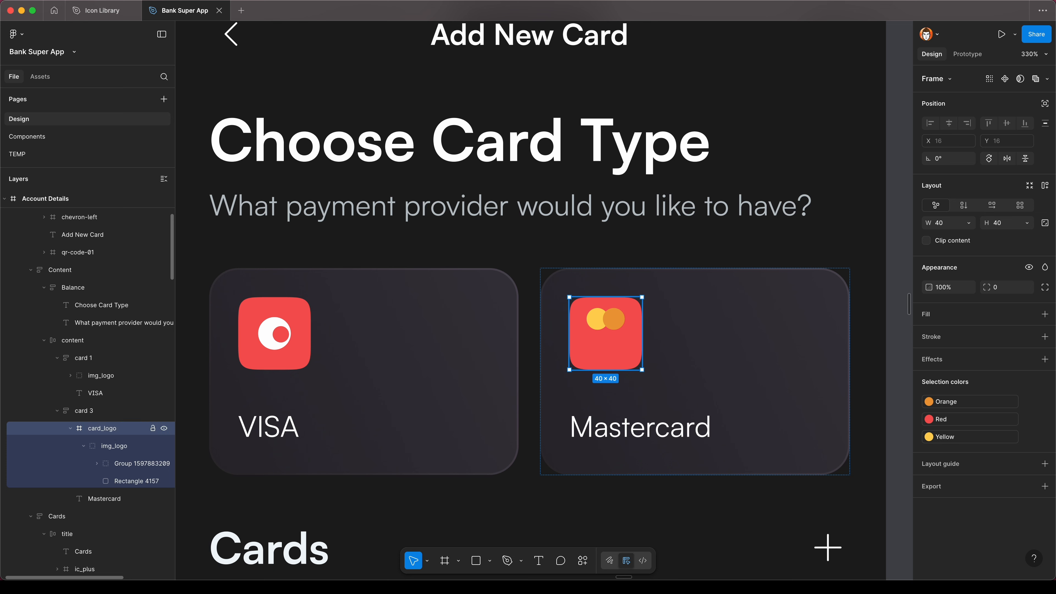
Remove the red square from the Mastercard option's logo and centre the circle pair vertically in the card_logo frame.
left_click(118, 449)
left_click(123, 464)
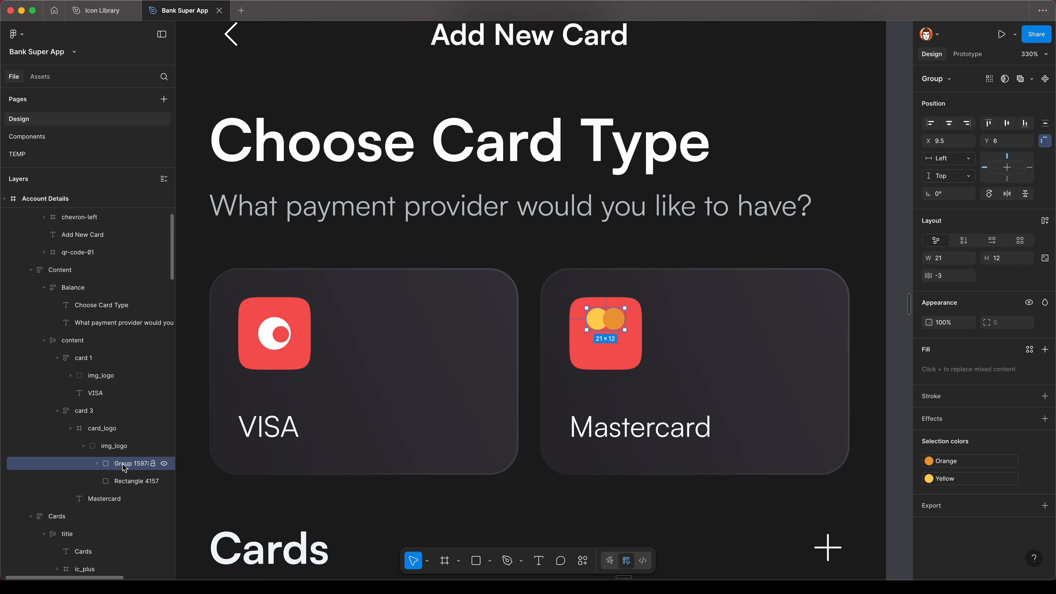
left_click(123, 448)
left_click(127, 465)
key("super+shift+g")
left_click(125, 498)
key("Delete")
left_click(113, 445)
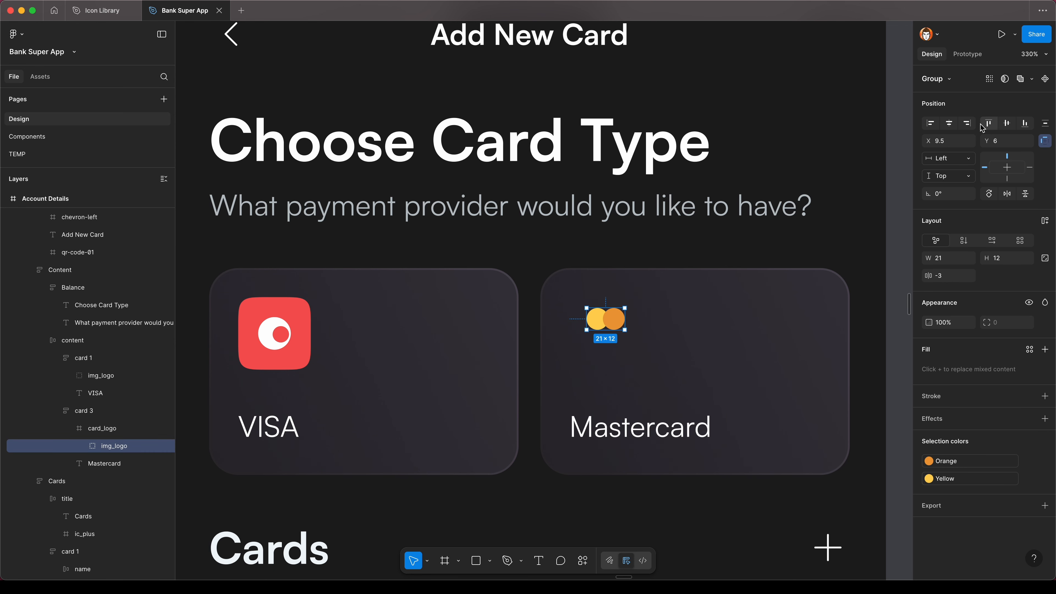
left_click(1006, 123)
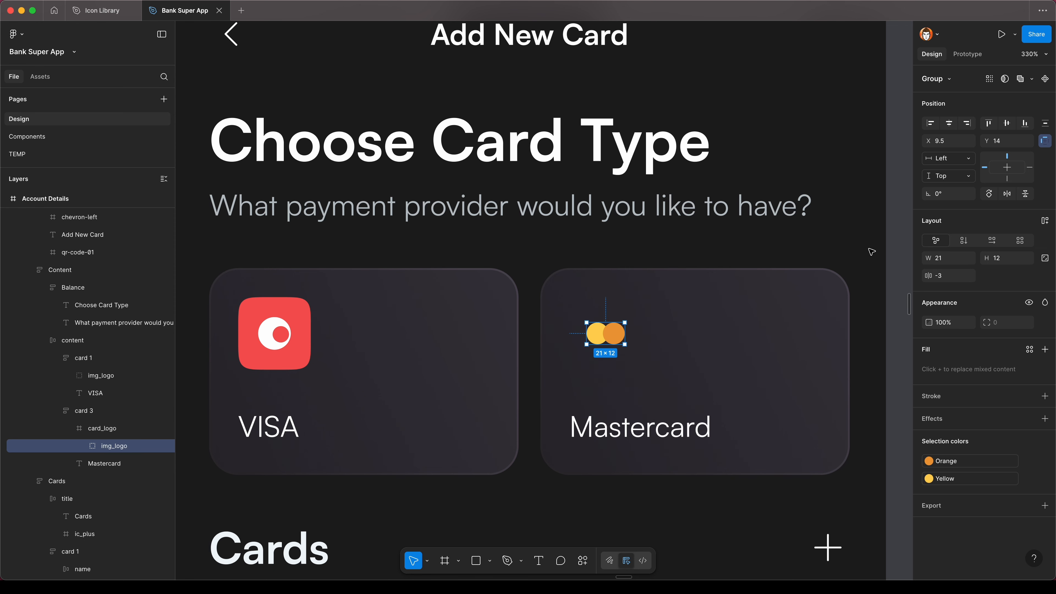
Enlarge the Mastercard circle pair proportionally to nearly the card_logo frame's width and centre it horizontally.
left_click(1044, 258)
left_click(950, 260)
type("32")
key("Return")
left_click(948, 125)
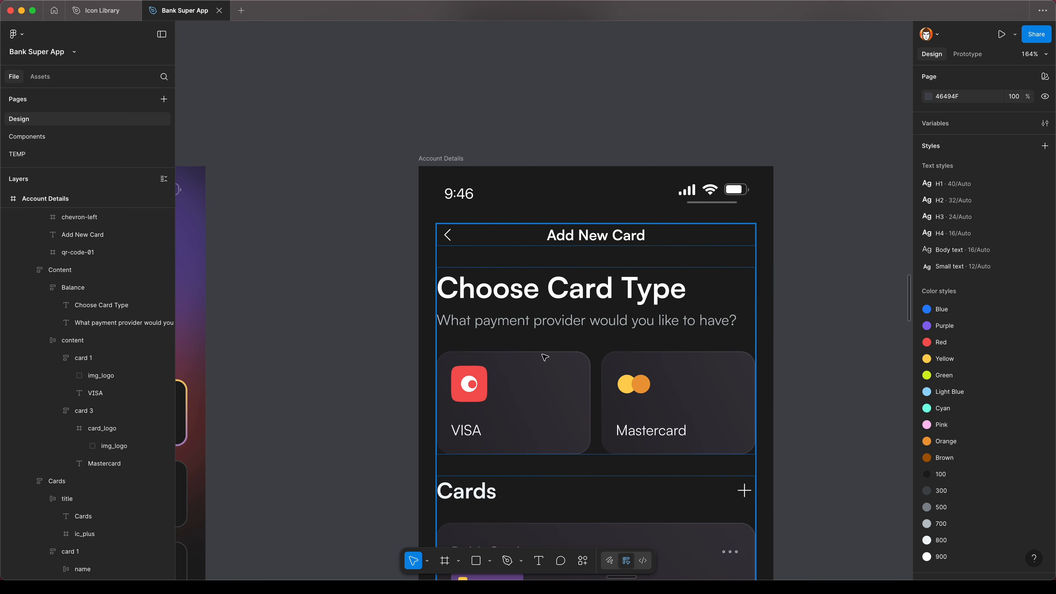
Search the Iconbuddy plugin for "visa" and insert the plain black Visa wordmark icon on the canvas.
left_click(280, 1)
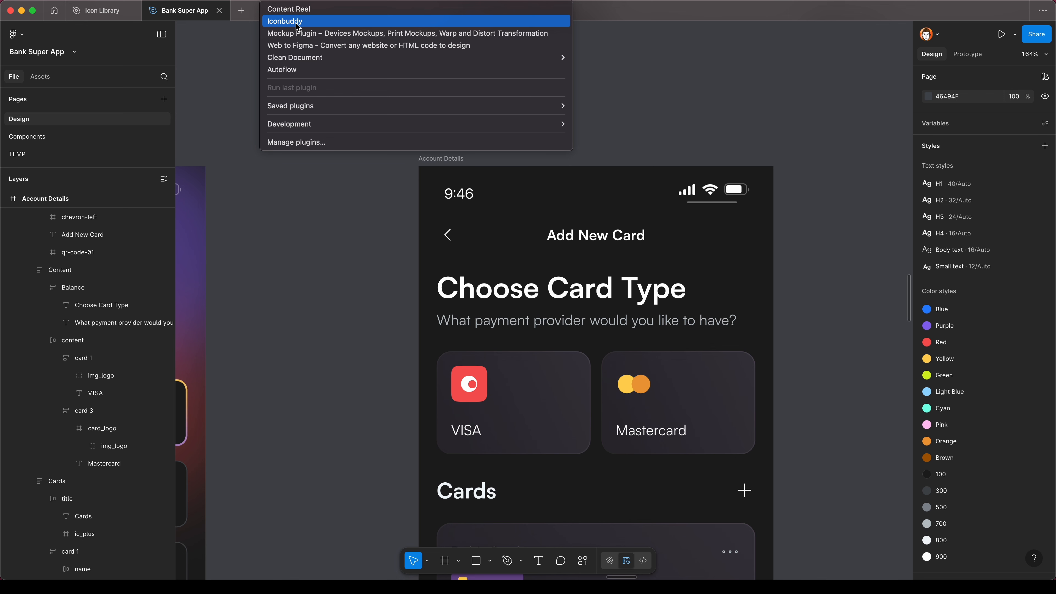
left_click(298, 23)
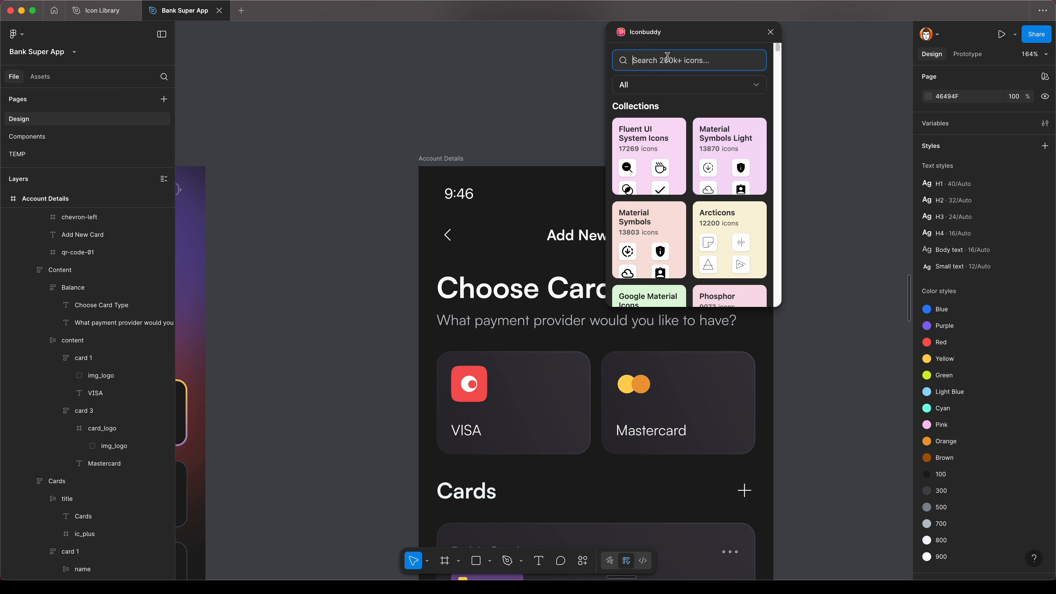
type("visa")
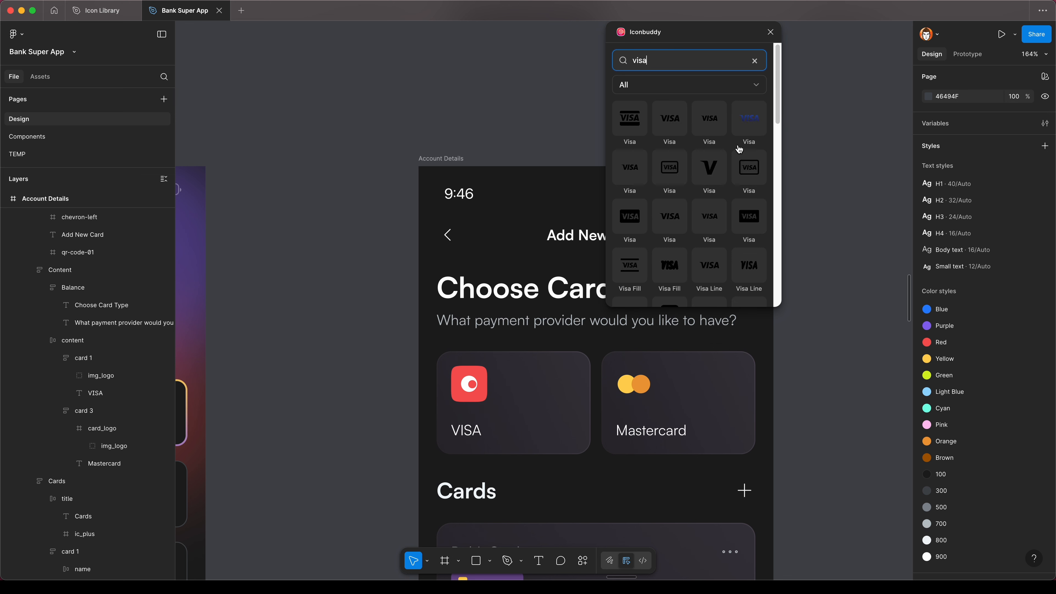
left_click(665, 122)
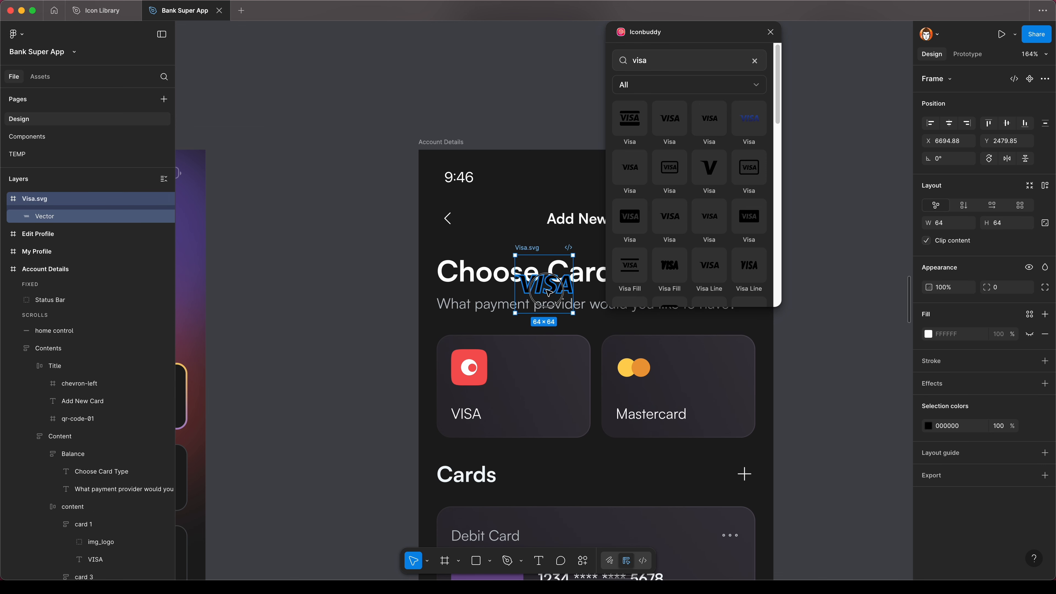
Move the Visa wordmark vector out of its imported frame into the VISA option's logo and delete the empty frame.
key("super+x")
left_click(552, 294)
key("BackSpace")
key("Escape")
left_click(472, 368, "super")
key("super+v")
Scale the Visa wordmark proportionally to 36 px wide, centre it in the logo and apply the Light Blue fill style.
left_click(1043, 242)
left_click(946, 240)
type("36")
key("Return")
key("alt+h")
key("alt+v")
left_click(1029, 314)
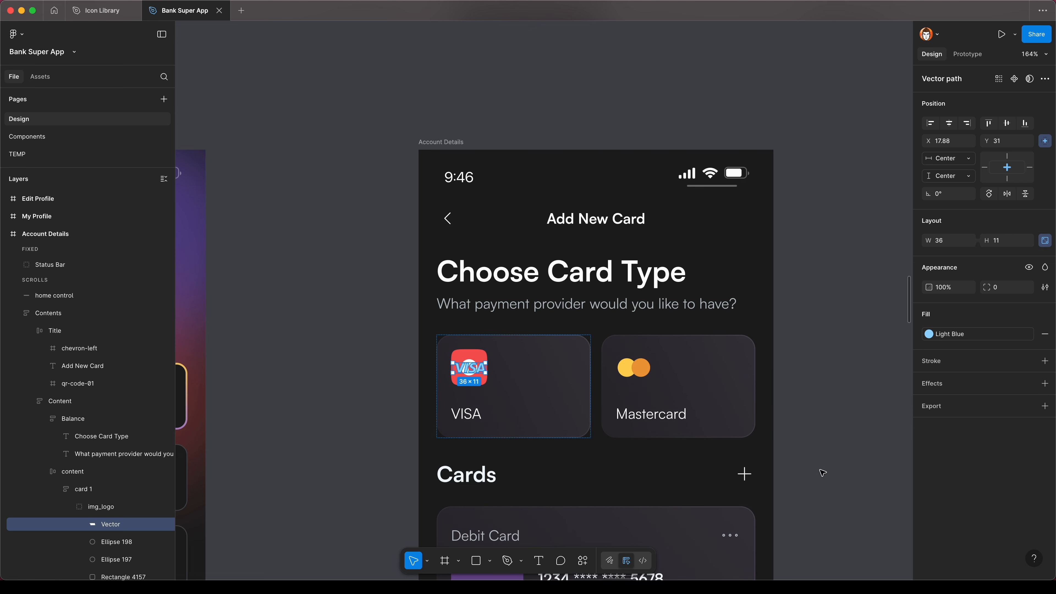
Wrap the VISA option's img_logo group in a frame and delete its two old ellipses and red rectangle.
left_click(822, 471)
scroll(104, 451, "down", 2)
right_click(104, 451)
left_click(138, 337)
left_click(116, 496)
left_click(124, 531, "shift")
key("Delete")
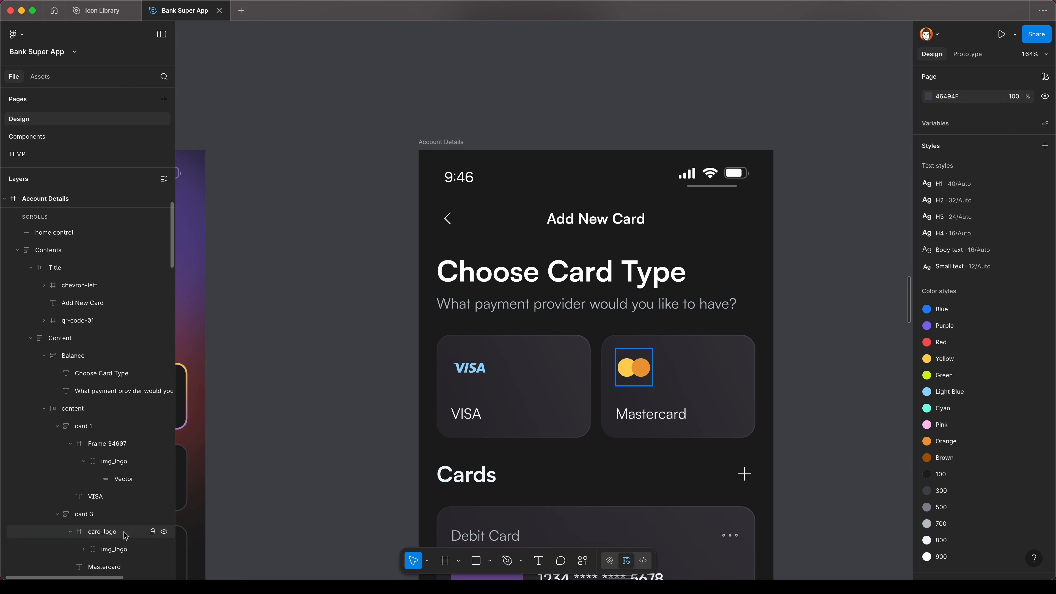
Copy the properties of the focused Name field on the Edit Profile screen and apply them to the VISA option card.
scroll(332, 403, "down", 5)
scroll(582, 395, "up", 5)
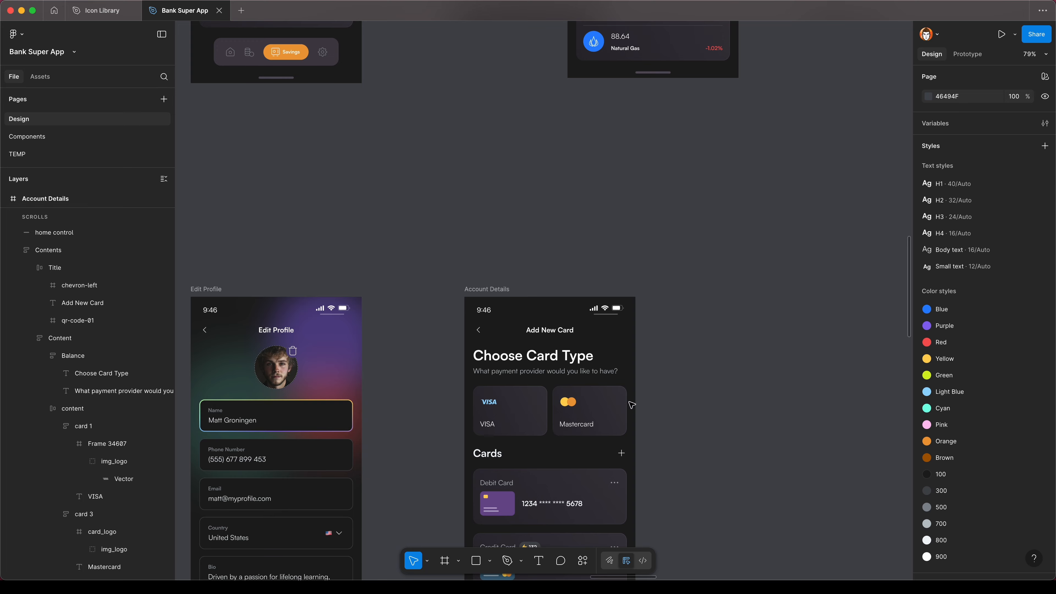
scroll(627, 386, "down", 5)
left_click_drag(413, 394, 474, 460)
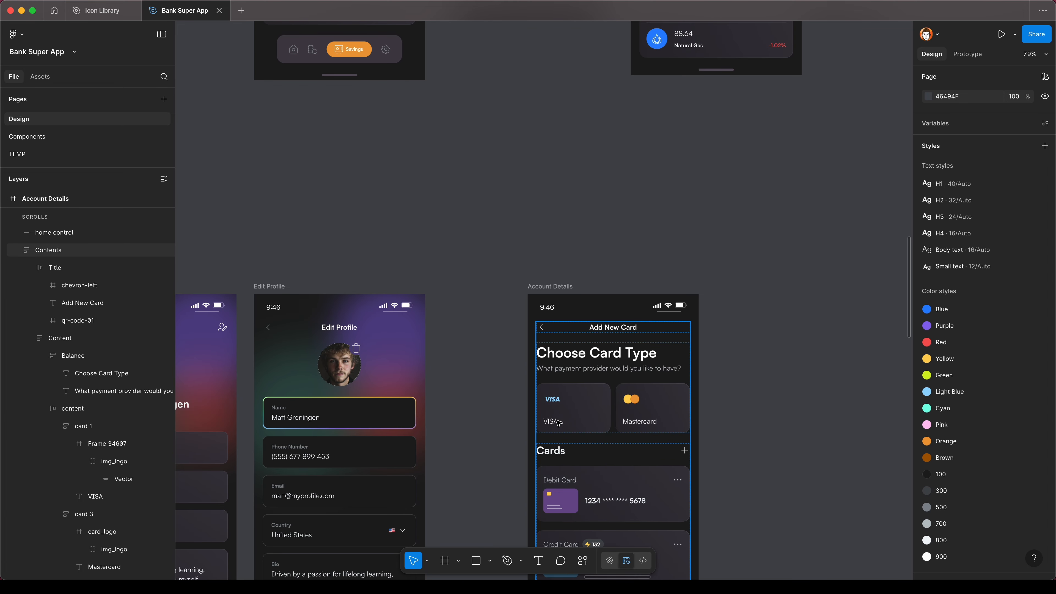
scroll(553, 447, "down", 3)
scroll(623, 417, "up", 3)
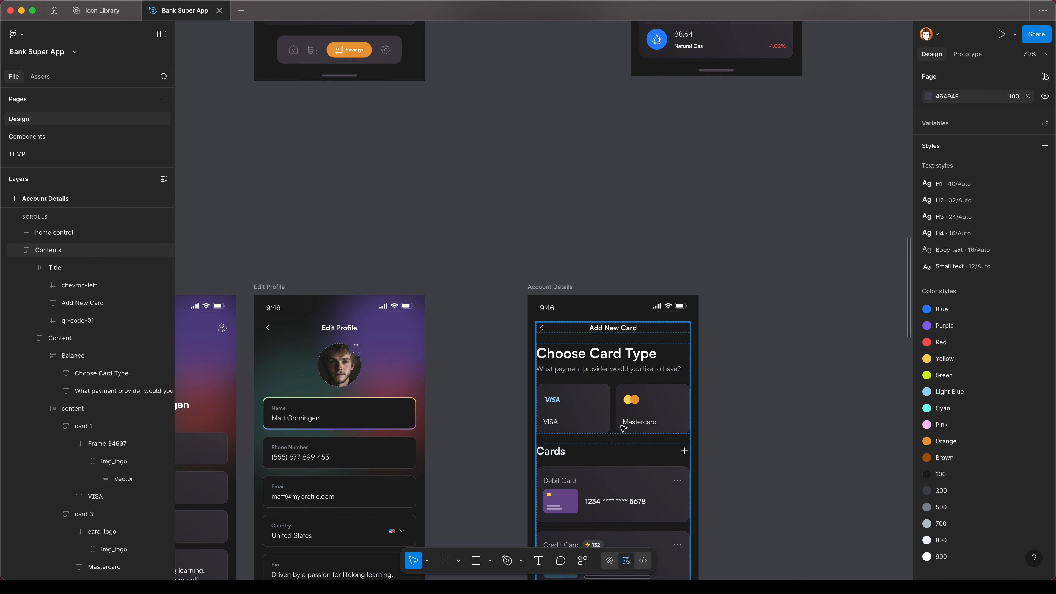
scroll(622, 463, "down", 3)
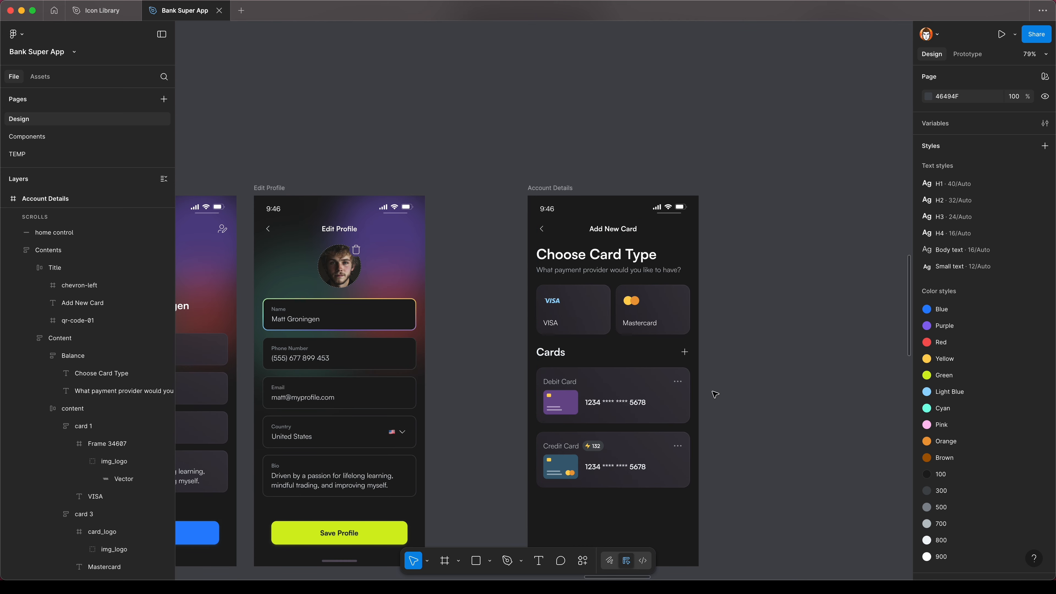
scroll(724, 384, "up", 1)
left_click(392, 332)
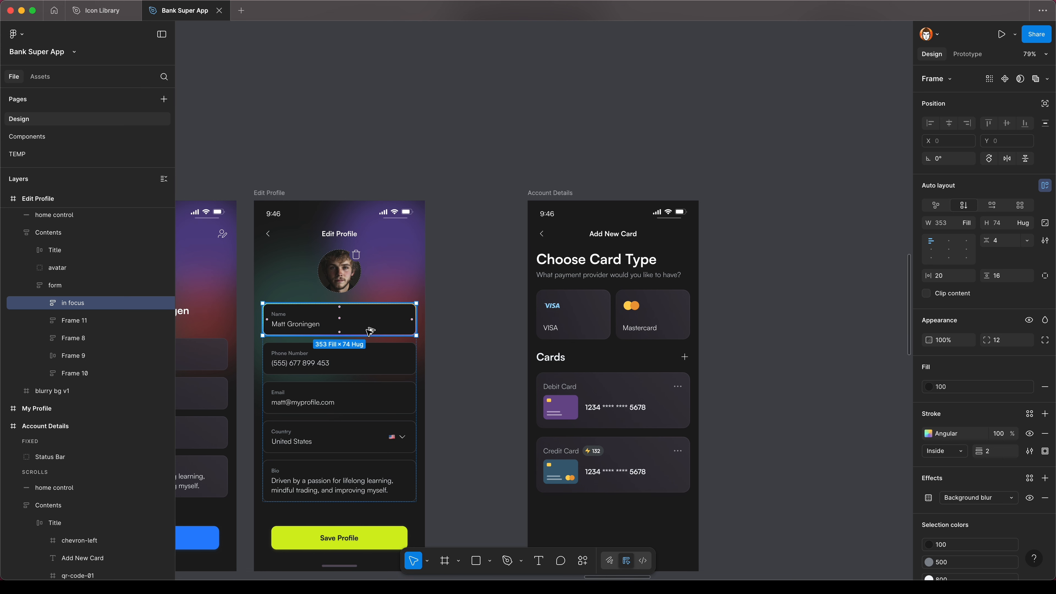
key("super+alt+c")
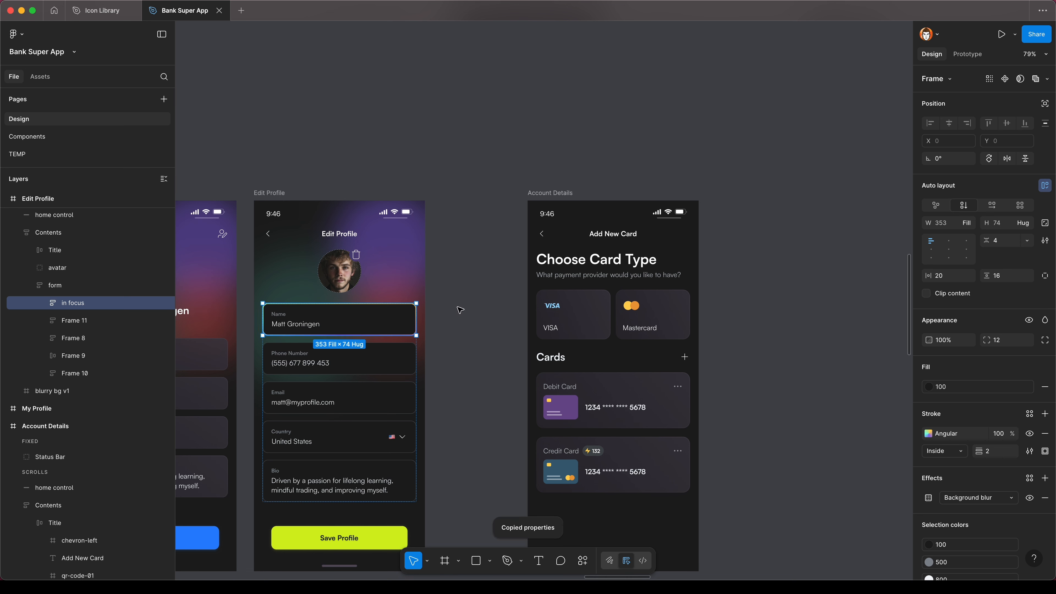
left_click(581, 319)
key("super+alt+v")
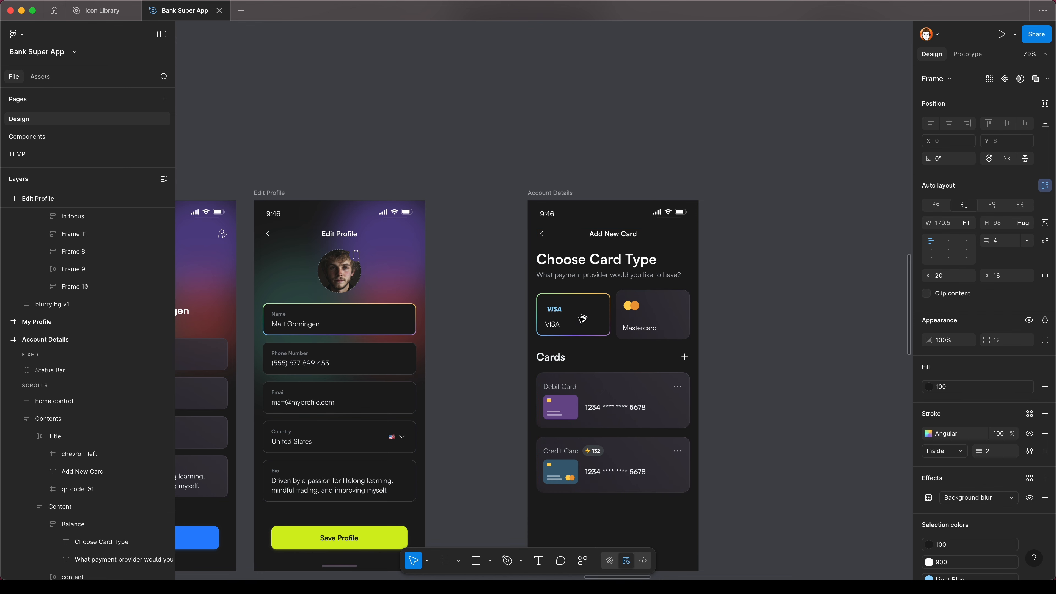
Set the VISA option card's height to 114 to match the Mastercard card.
scroll(586, 299, "up", 5)
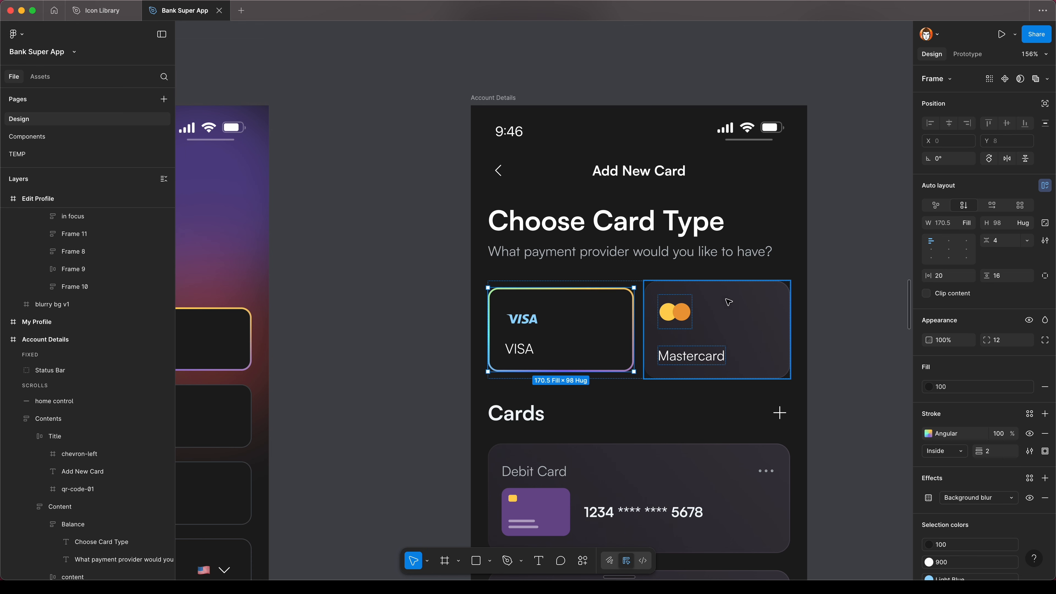
left_click(786, 312)
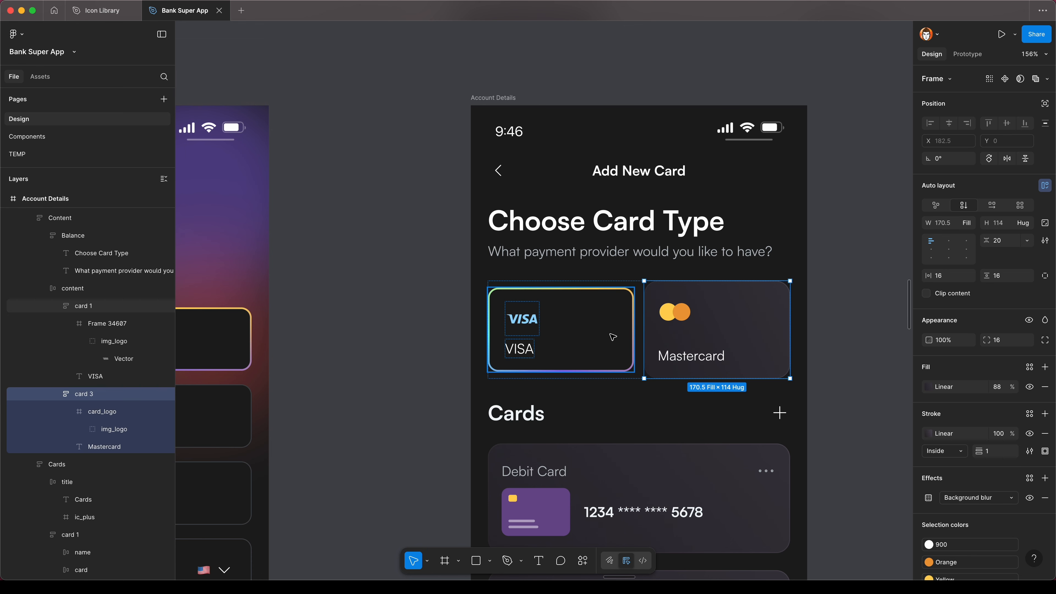
left_click(617, 332)
left_click(1002, 225)
type("11")
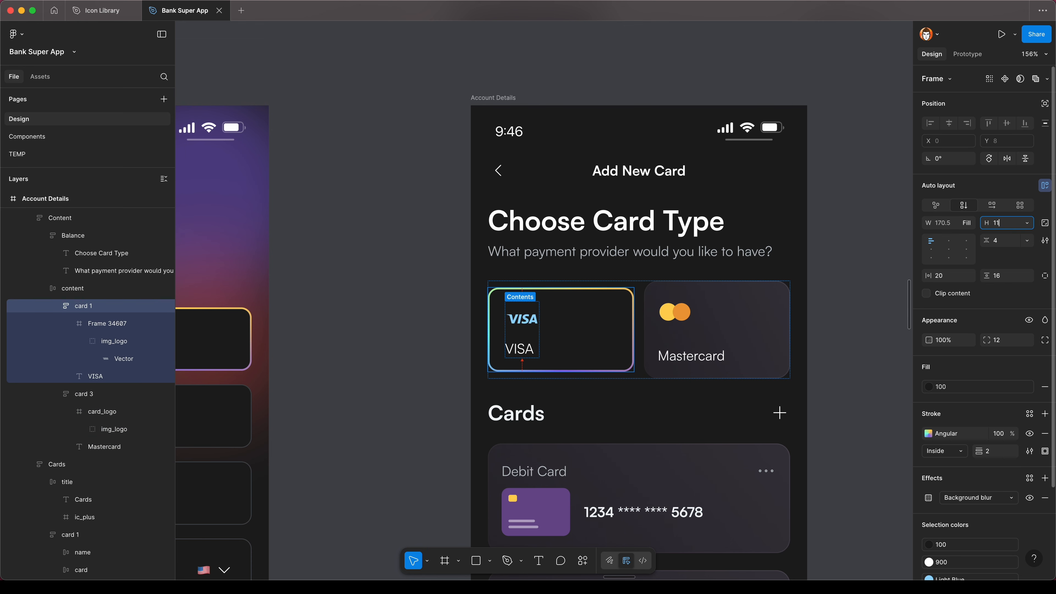
type("4")
key("Return")
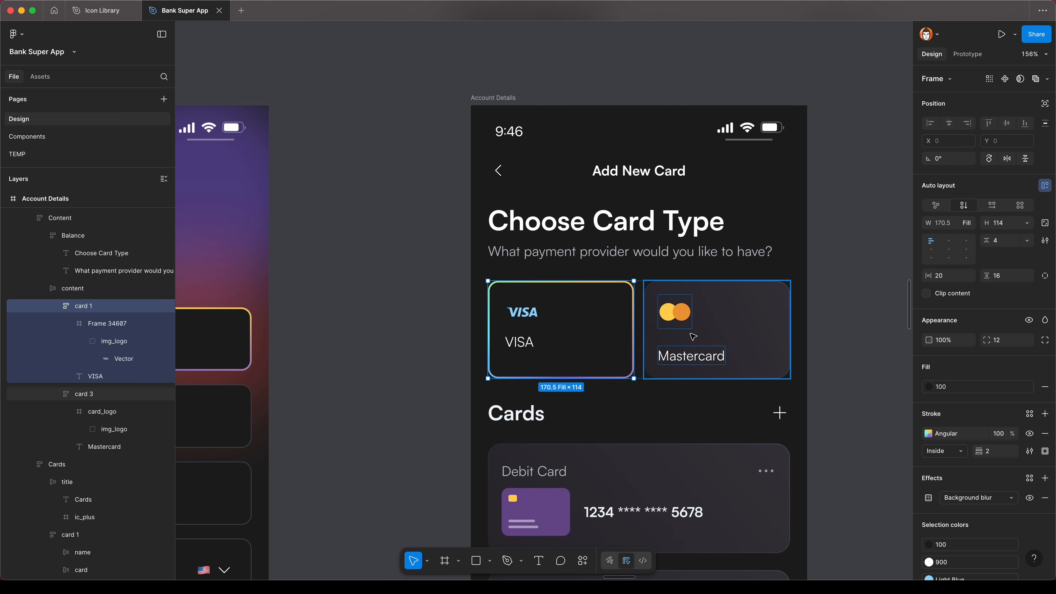
Set the VISA option card's horizontal padding to 16 and its vertical gap between items to 20.
left_click(736, 337)
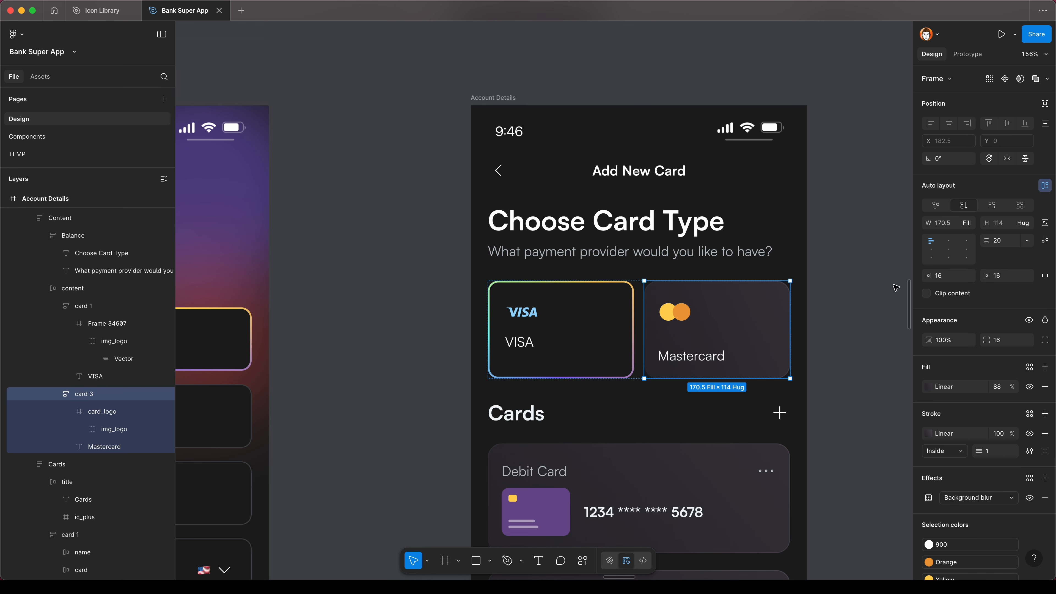
left_click(588, 335)
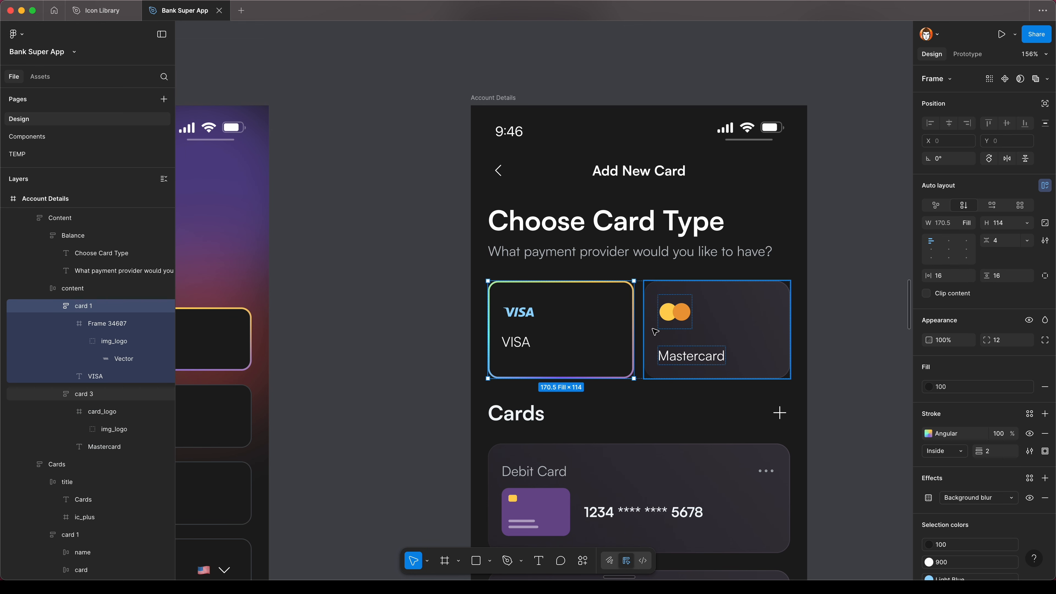
left_click(1002, 242)
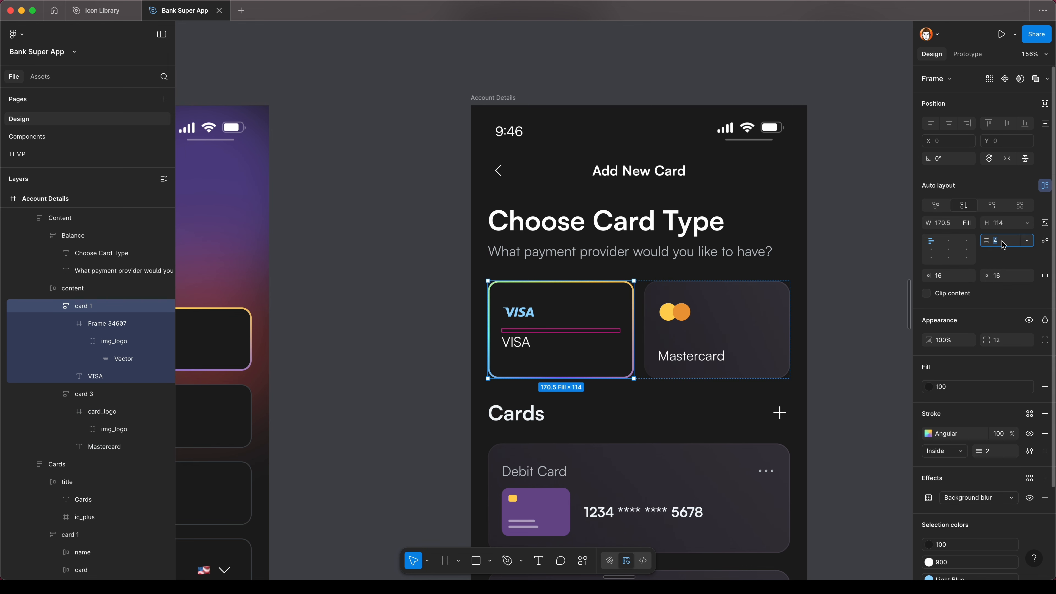
key("Return")
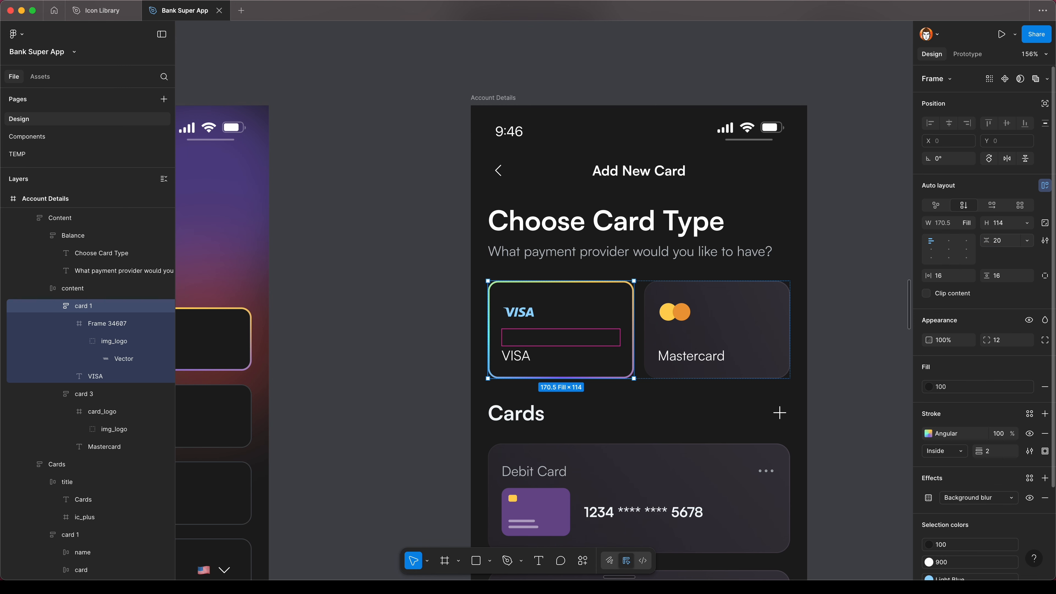
left_click(873, 338)
Change the "Cards" section heading on the Add New Card screen to "Card Design".
scroll(796, 308, "down", 5)
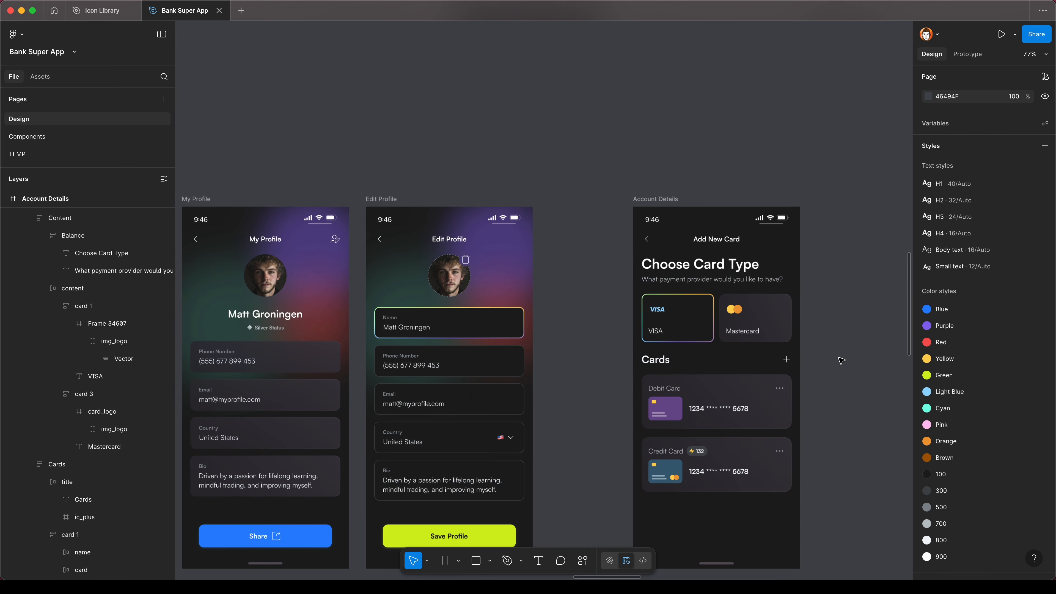
scroll(750, 384, "up", 5)
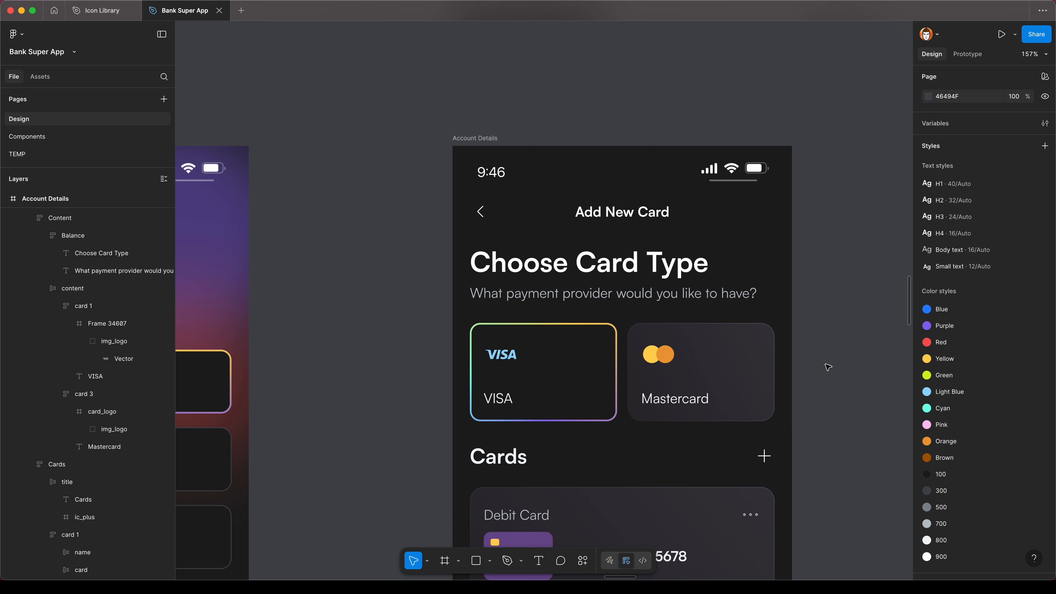
scroll(556, 347, "down", 4)
scroll(555, 347, "up", 2)
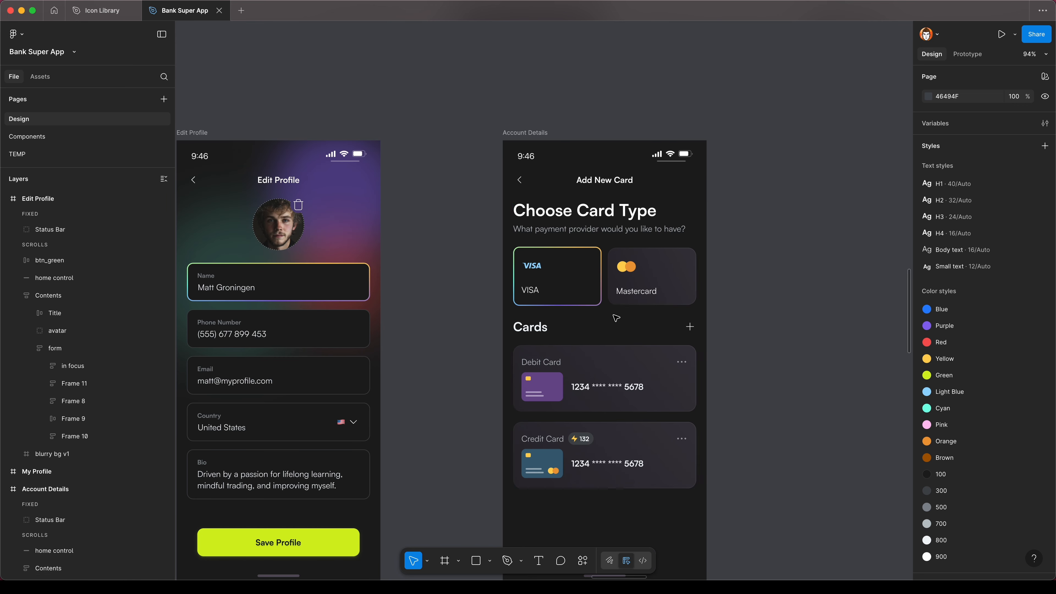
scroll(556, 347, "up", 2)
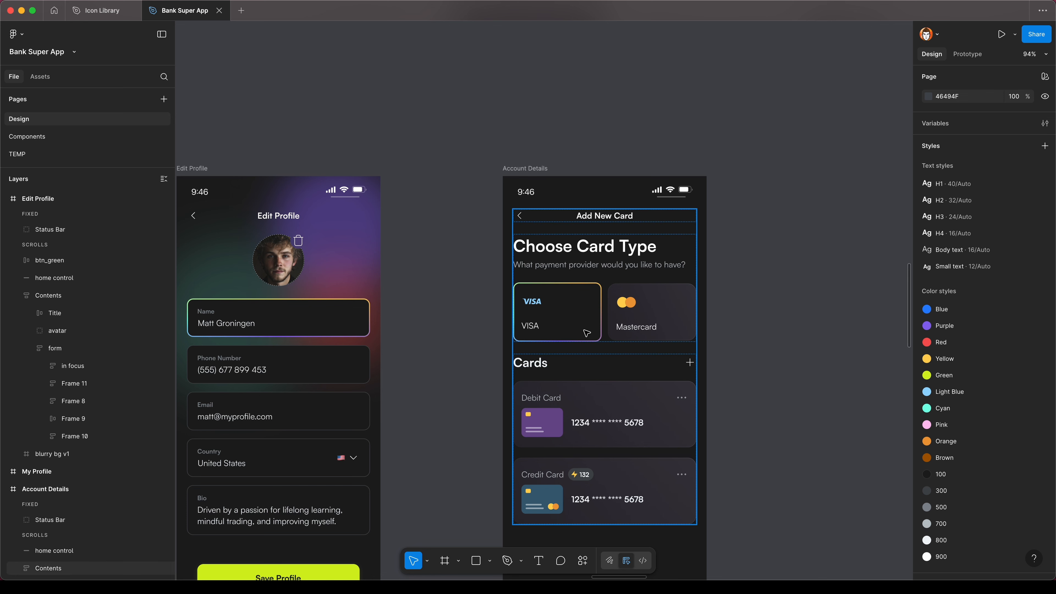
left_click(539, 365, "super")
key("BackSpace")
type("Design")
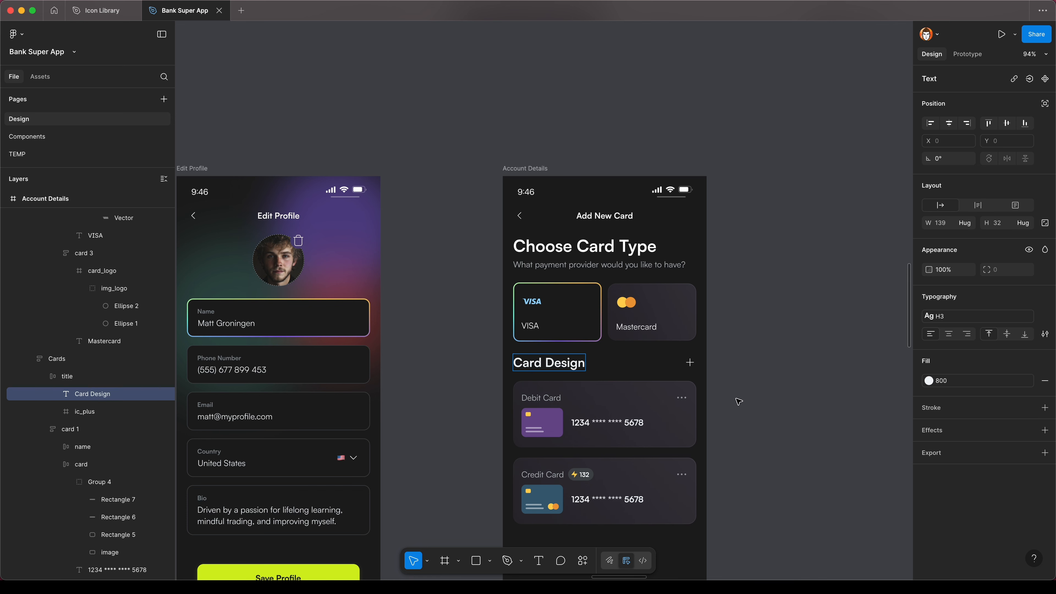
left_click(728, 411)
Delete the plus icon from the Card Design section's title row.
left_click(690, 362, "super")
key("Delete")
left_click(88, 377)
left_click(748, 456)
scroll(748, 456, "down", 2)
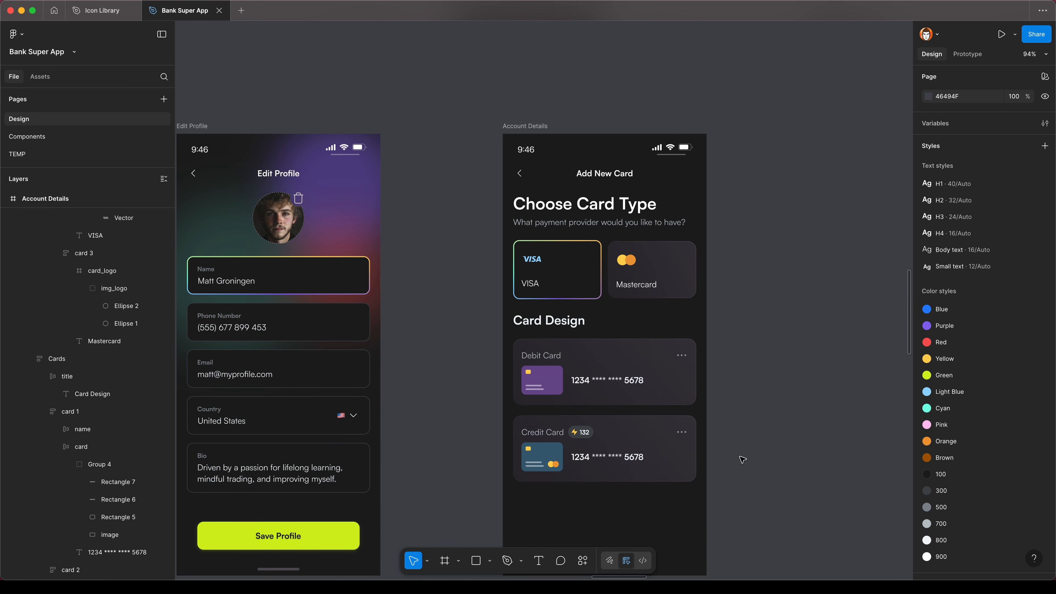
Replace the Debit Card item under the Card Design heading with a copy of the VISA option card.
scroll(748, 456, "up", 1)
left_click(581, 352, "super")
left_click(669, 320, "super")
left_click(588, 318, "super")
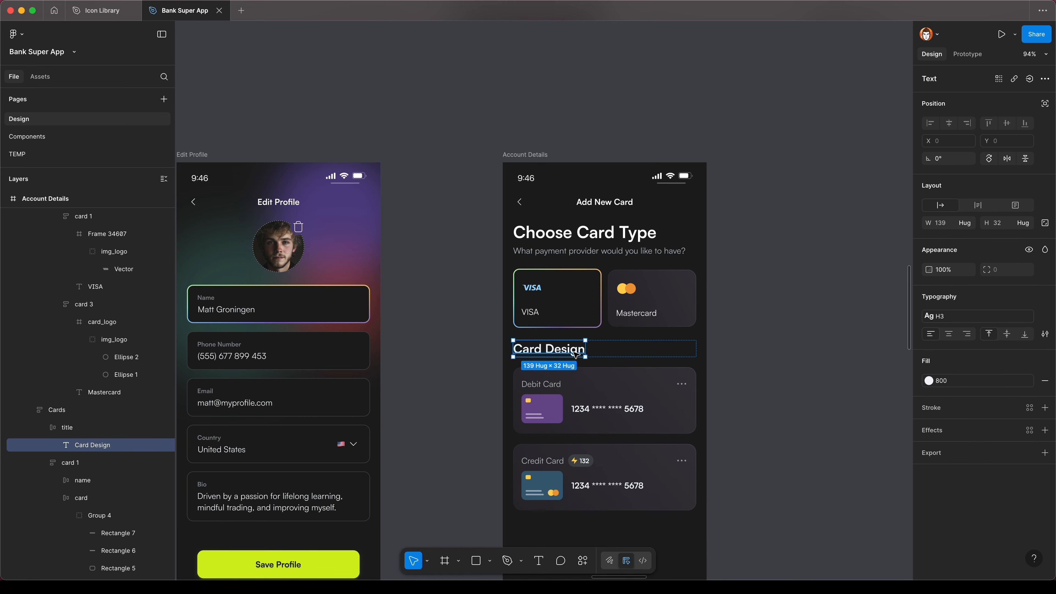
left_click(593, 391, "super")
key("super+shift+r")
Delete the Credit Card item and stretch the VISA card copy under Card Design to 220 px high.
left_click(634, 490)
key("Delete")
left_click(578, 391, "super")
left_click_drag(598, 427, 599, 482)
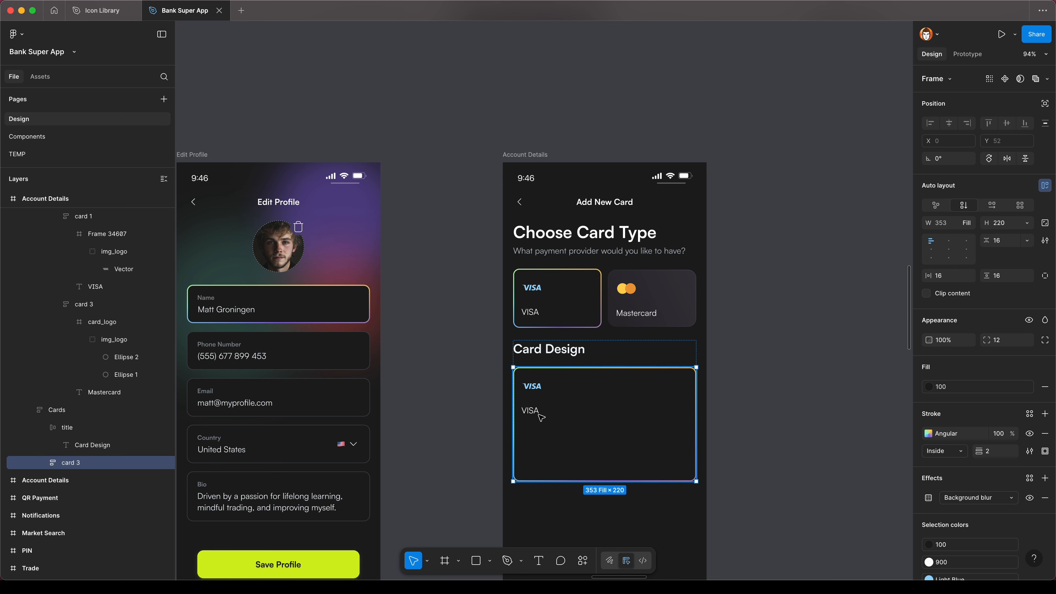
Resize the VISA card copy under Card Design proportionally to 300 × 187.
left_click_drag(699, 481, 671, 465)
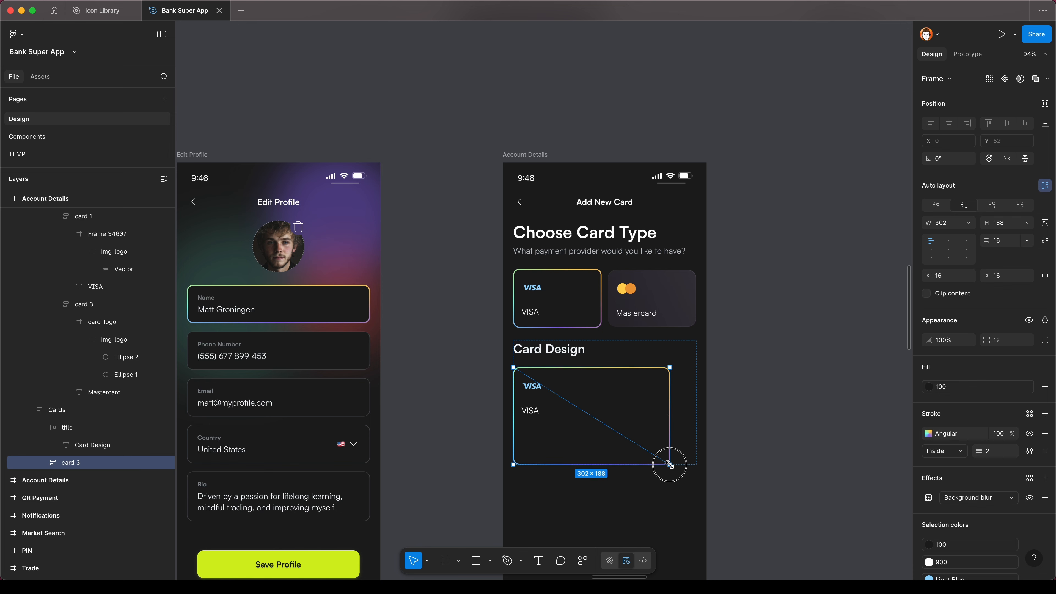
left_click(776, 475)
scroll(531, 416, "up", 3)
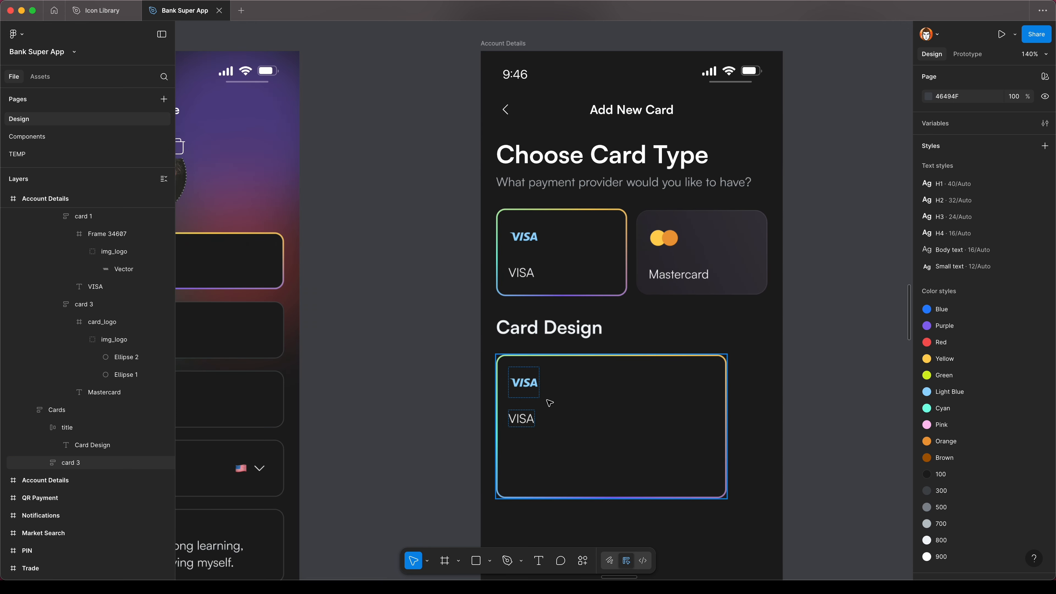
Rename the VISA logo frame layer inside the Card Design card to "card_visa".
left_click(524, 384)
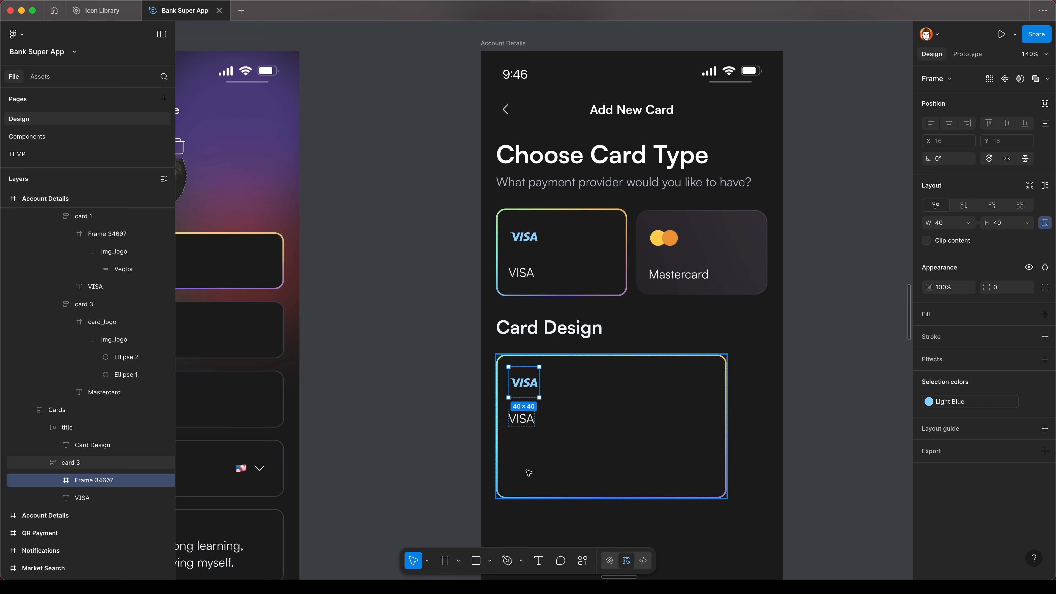
left_click(74, 468)
left_click(122, 483)
double_click(103, 482)
type("card_c")
key("BackSpace")
type("visa")
Replace the VISA label text on the Card Design card with "CLIEN NAME".
left_click(524, 418)
type("CLIEN NAME")
key("Escape")
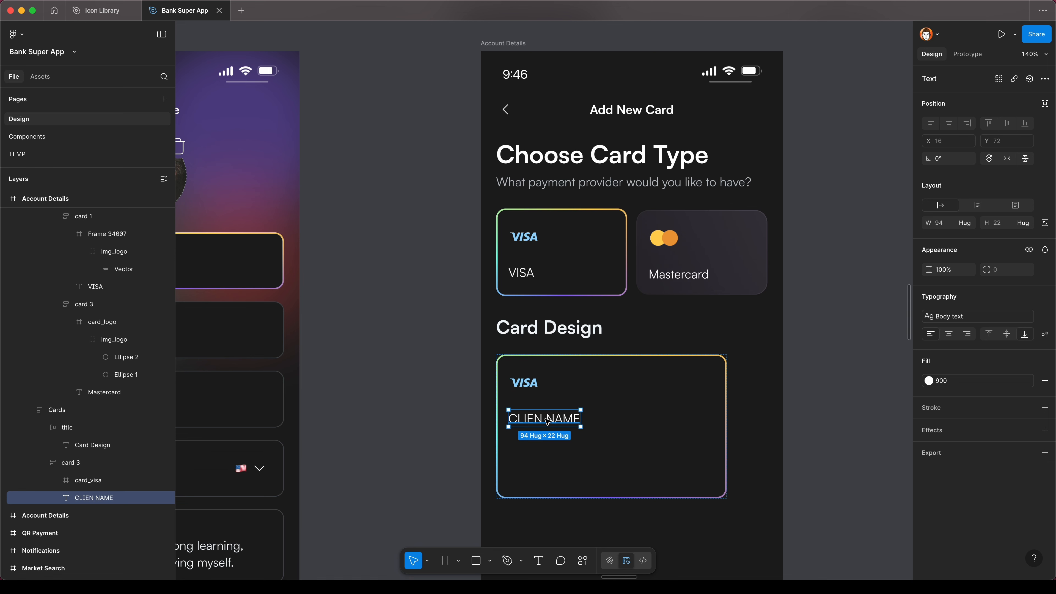
left_click(525, 383)
left_click(699, 389)
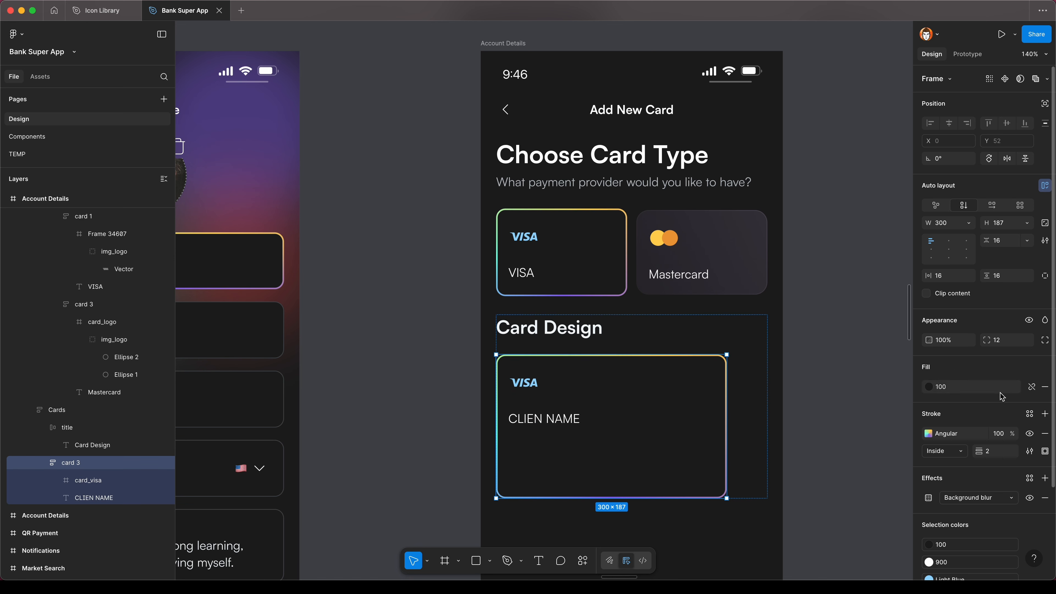
left_click(928, 434)
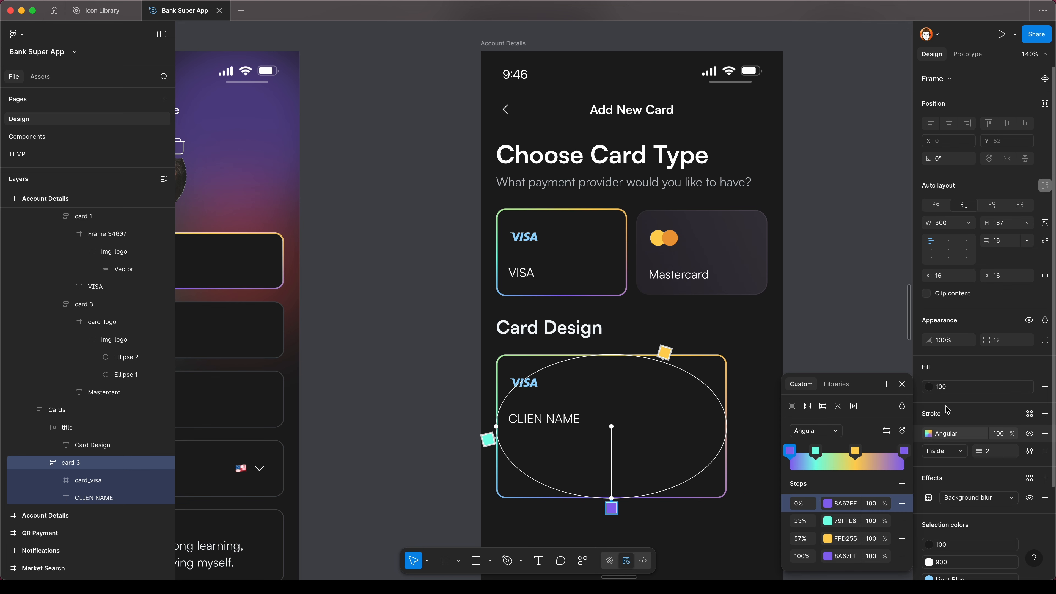
left_click(929, 436)
left_click(929, 434)
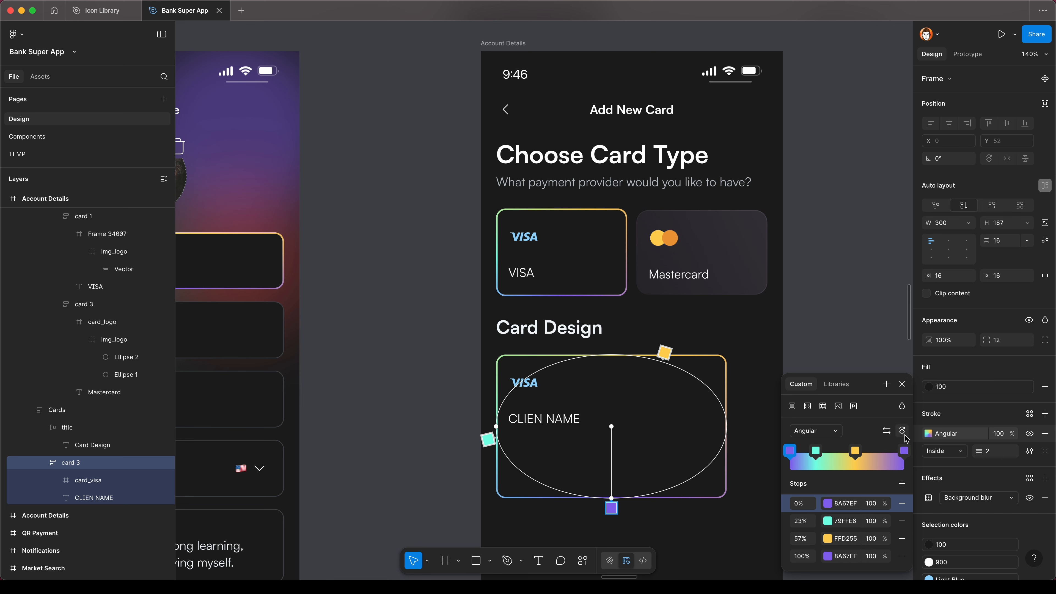
left_click(851, 361)
Correct the name text on the Card Design card to "CLIENT NAME" and enlarge the card's VISA logo to 64 × 64.
double_click(545, 420)
left_click(543, 419)
type("T")
left_click(832, 460)
left_click(544, 418, "super")
left_click(527, 389)
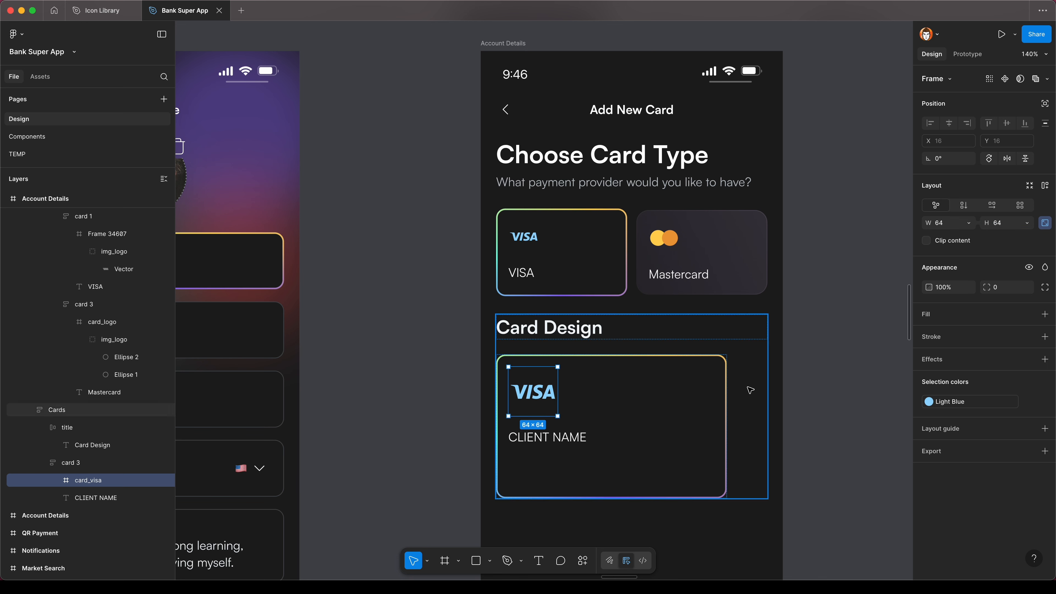
Try a different colour style on the Card Design card's VISA logo, and undo it.
left_click(951, 403)
scroll(837, 508, "down", 5)
left_click(831, 447)
key("super+z")
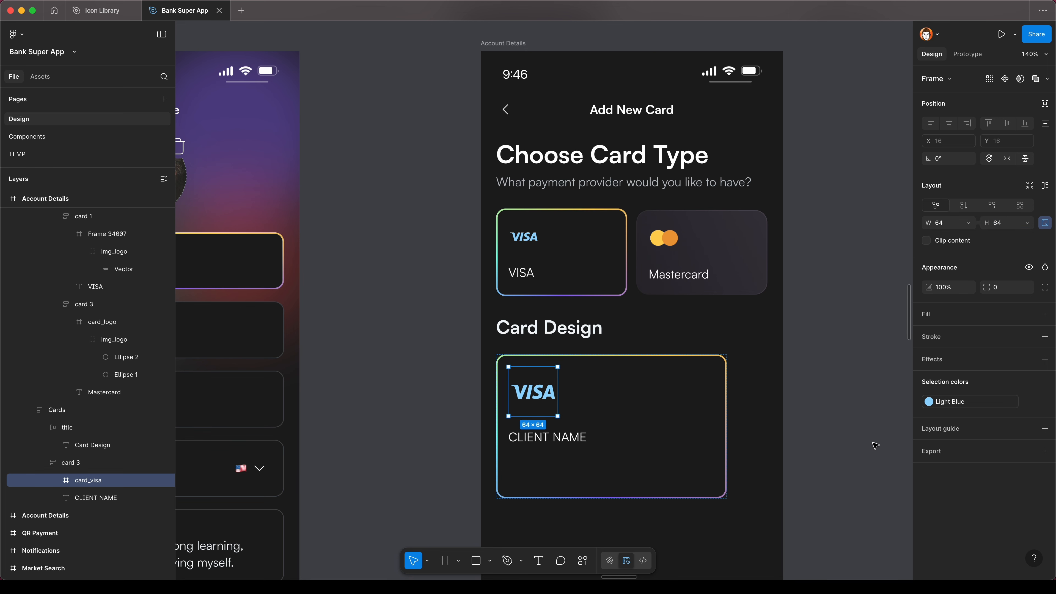
Apply the grey 700 colour style to the Card Design card's VISA logo.
left_click(952, 402)
scroll(832, 436, "down", 5)
left_click(830, 413)
Duplicate the CLIENT NAME text and wrap both lines in a vertical auto layout frame with a gap of 8.
left_click(558, 436)
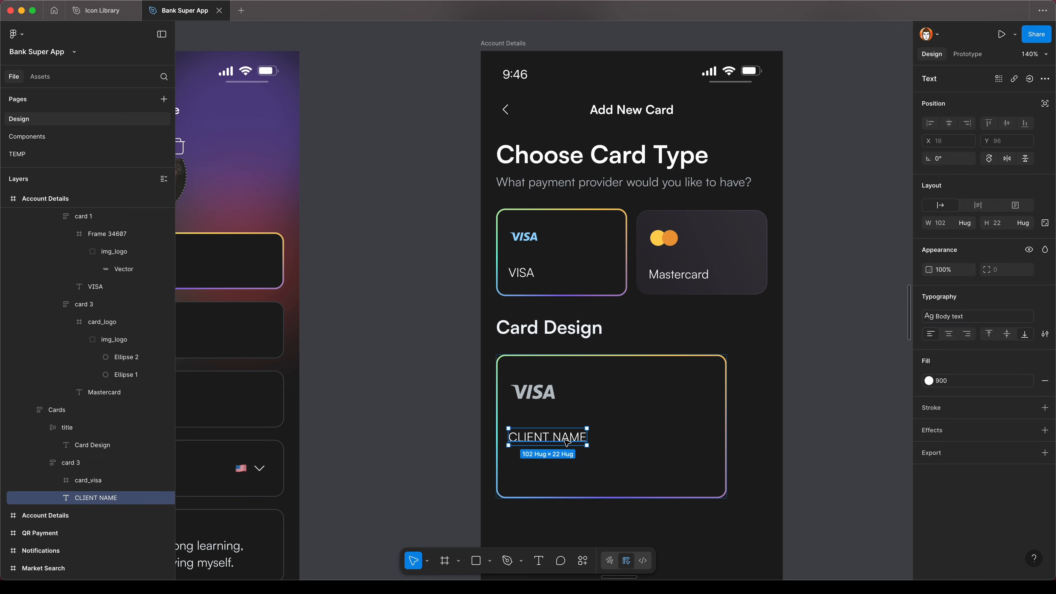
key("super+d")
left_click(548, 436, "shift")
key("shift+a")
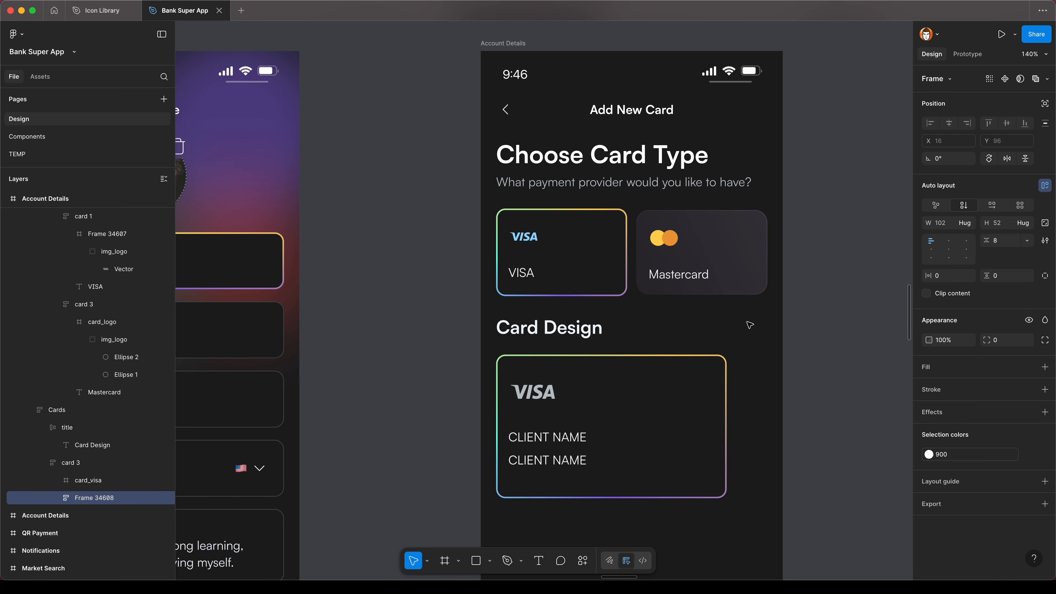
Apply the Small text style to the lower CLIENT NAME line and the H4 style to the upper one.
double_click(547, 460)
left_click(957, 317)
left_click(860, 441)
left_click(547, 436)
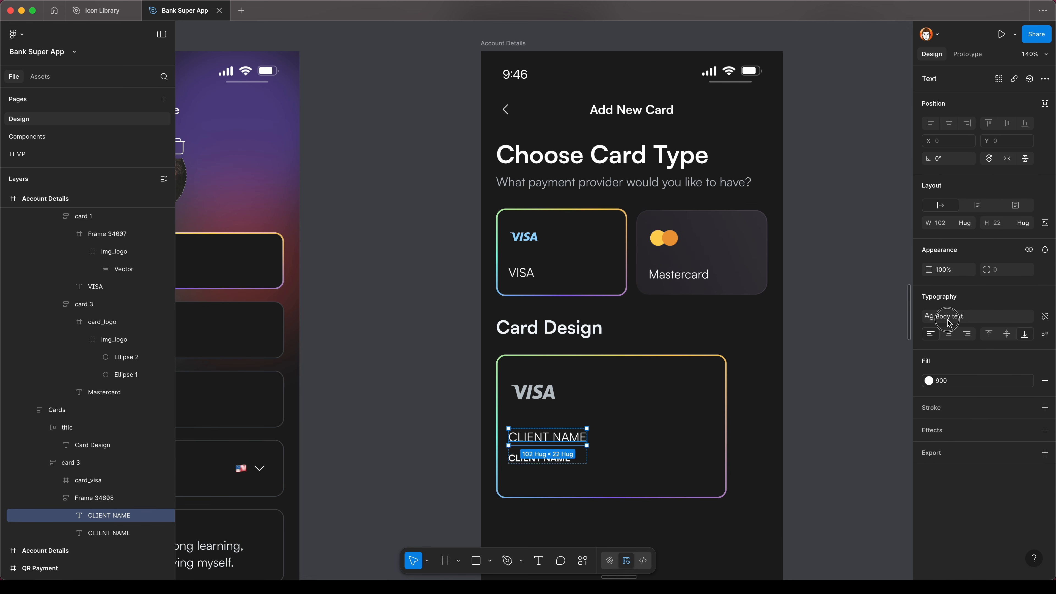
left_click(948, 320)
left_click(851, 415)
Replace the text of the lower line on the card with "12/32".
double_click(550, 459)
type("xxxx")
key("BackSpace")
key("BackSpace")
key("BackSpace")
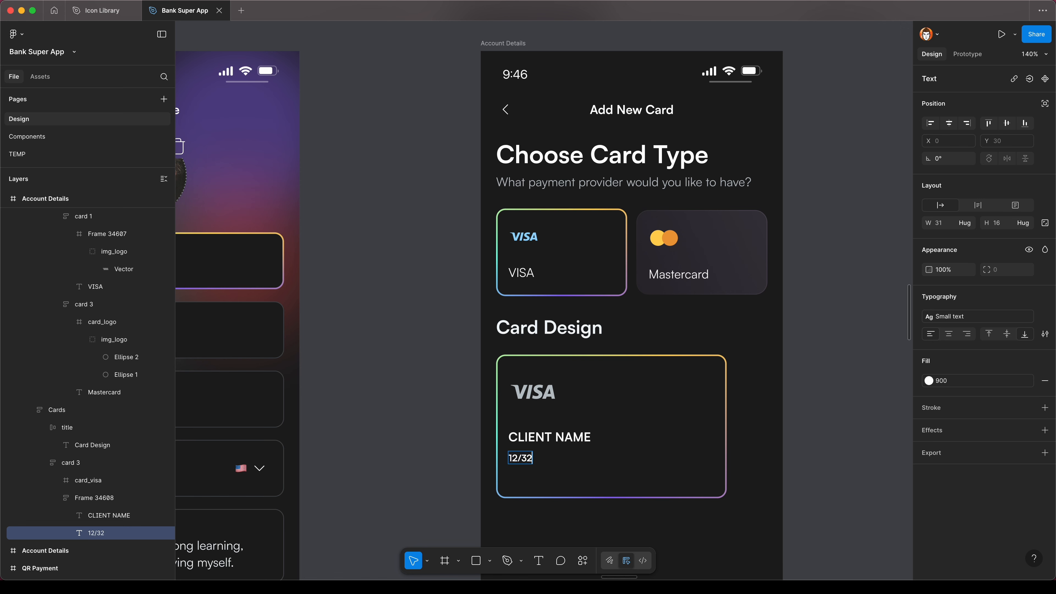
left_click(687, 492)
Set the card's auto layout gap to Auto and change the lower line's text to "12/30".
left_click(536, 436, "super")
left_click(534, 392)
left_click(646, 417)
double_click(938, 253)
left_click(815, 366)
left_click(548, 457, "super")
Exclude the card_visa logo from the card's auto layout and move it to the card's upper-right corner.
left_click(544, 393)
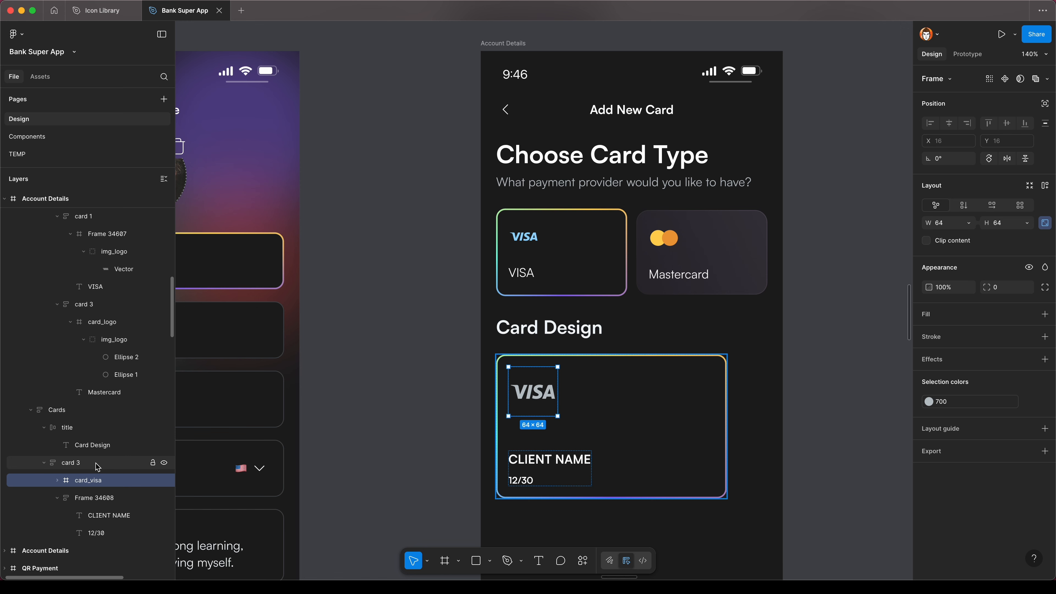
left_click(1046, 105)
left_click_drag(534, 392, 680, 386)
Nudge the VISA logo to X 219, Y 12 inside the card, checking its distances to the card edges.
key("alt")
key("Right")
key("Right")
key("Right")
key("Down")
key("Down")
key("Down")
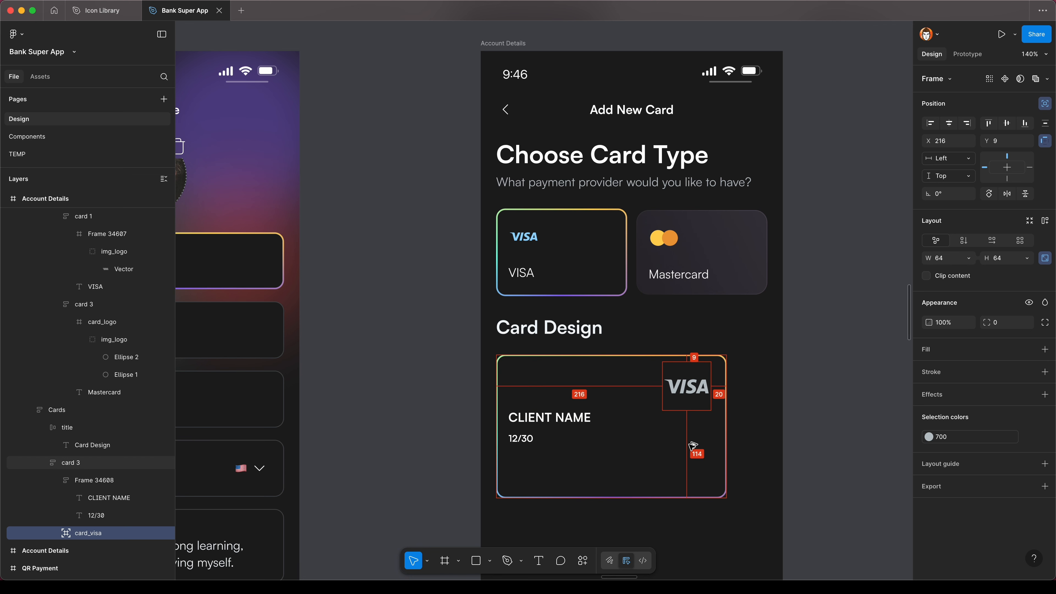
key("Right")
key("Right")
key("Right")
key("Right")
key("Down")
key("Down")
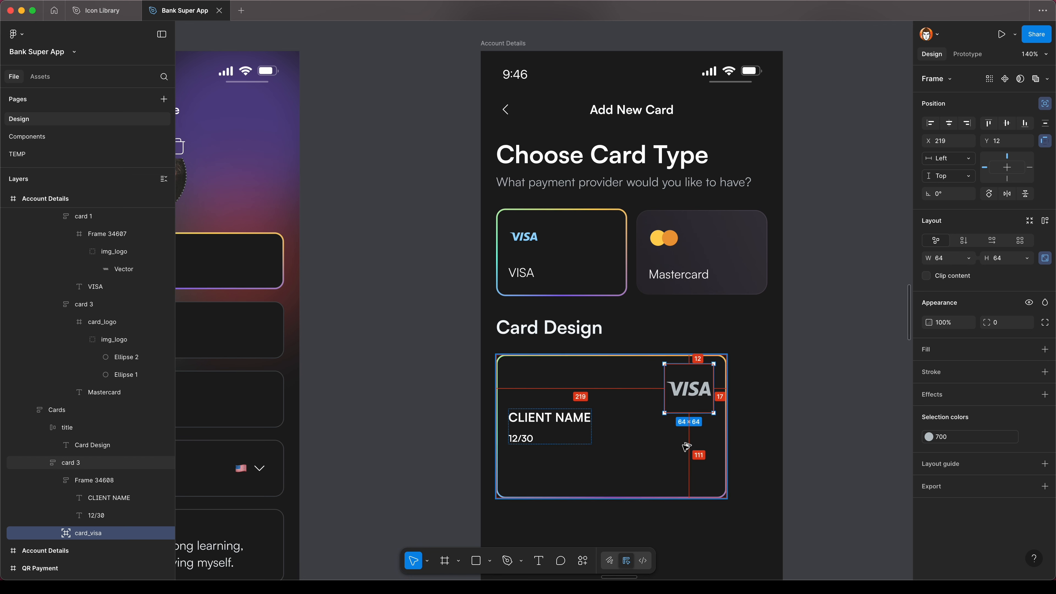
Align the card's auto layout contents to the bottom left with a gap of 16.
key("Escape")
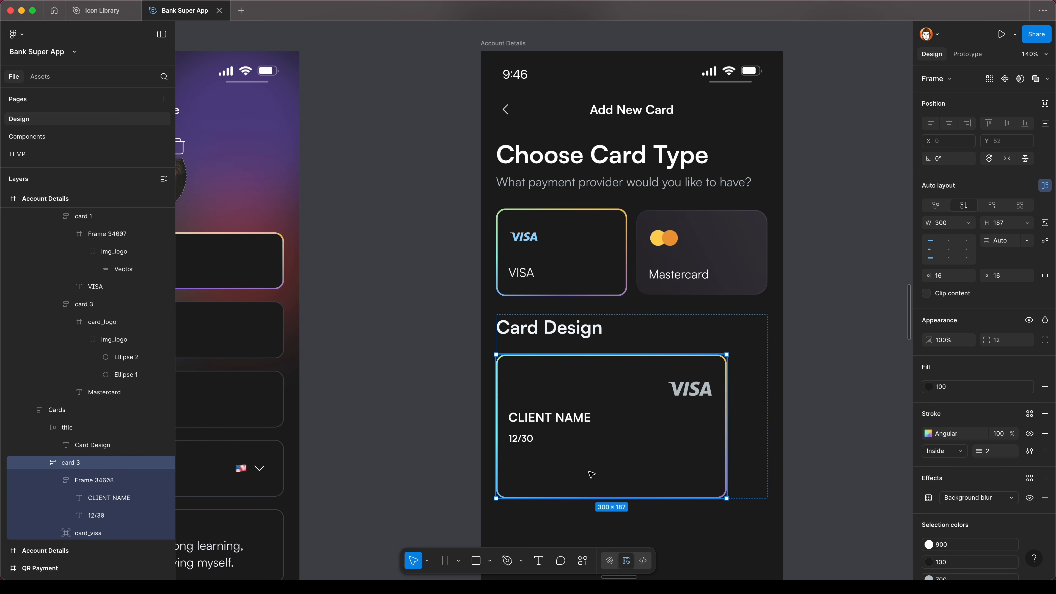
double_click(932, 259)
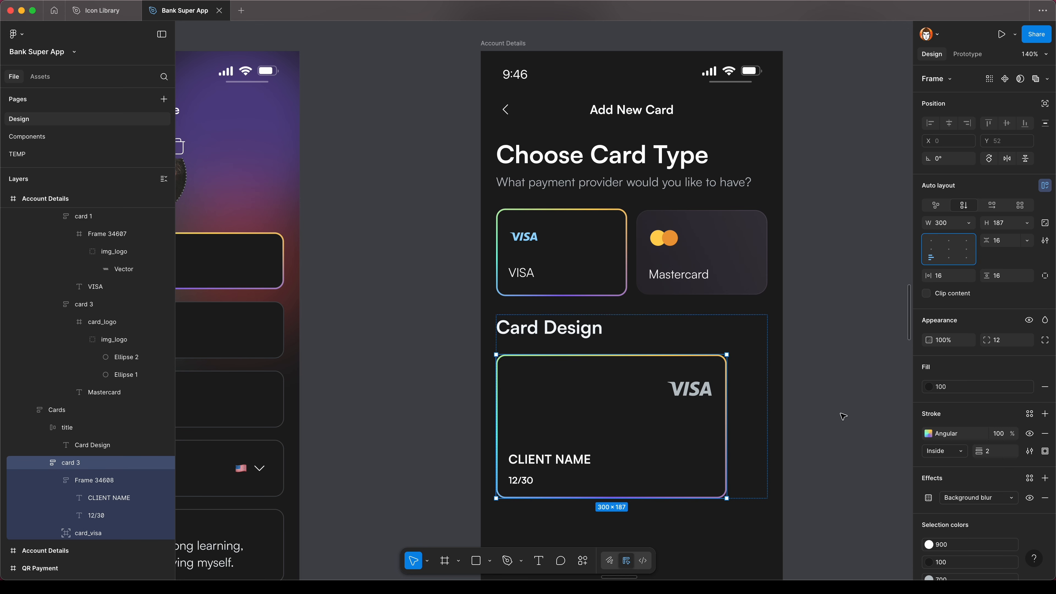
left_click(843, 416)
scroll(844, 416, "down", 3)
Give the card an angular gradient fill from 1D1E1E to 7E8284 and remove its gradient stroke.
left_click(737, 483)
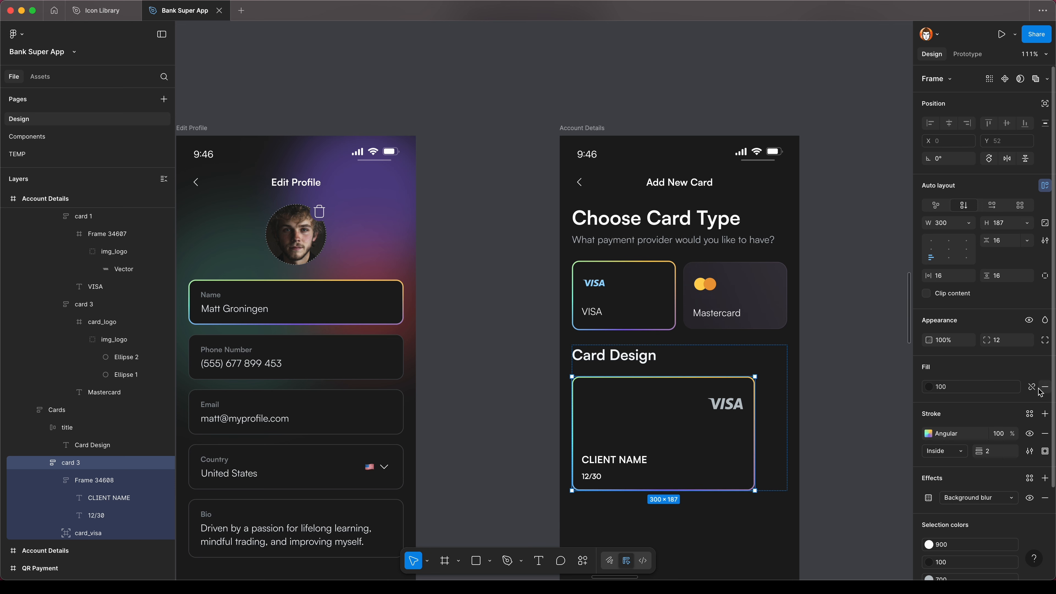
left_click(929, 386)
left_click(808, 323)
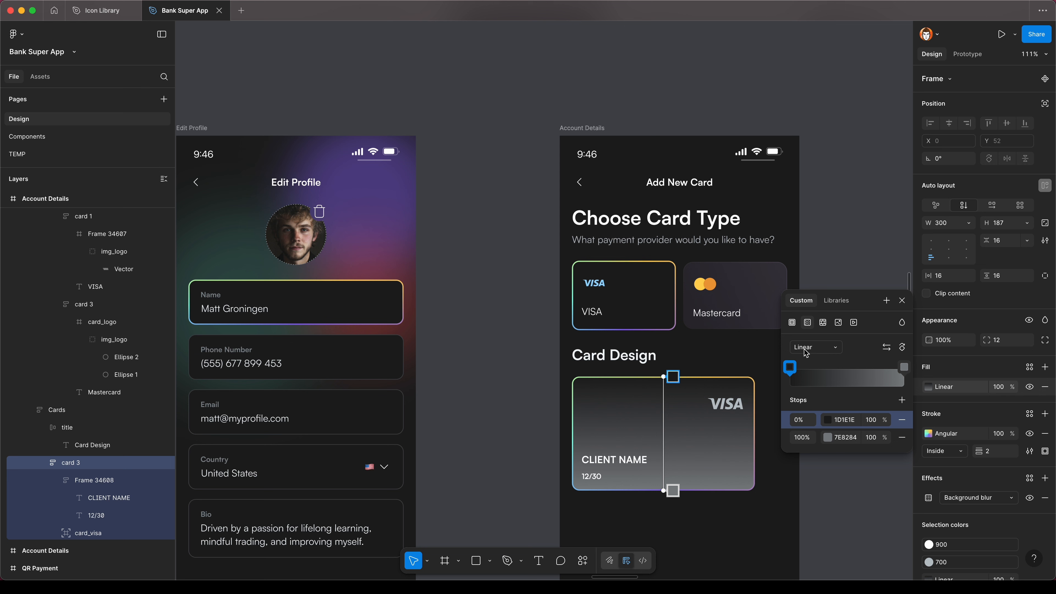
left_click(806, 349)
left_click(820, 373)
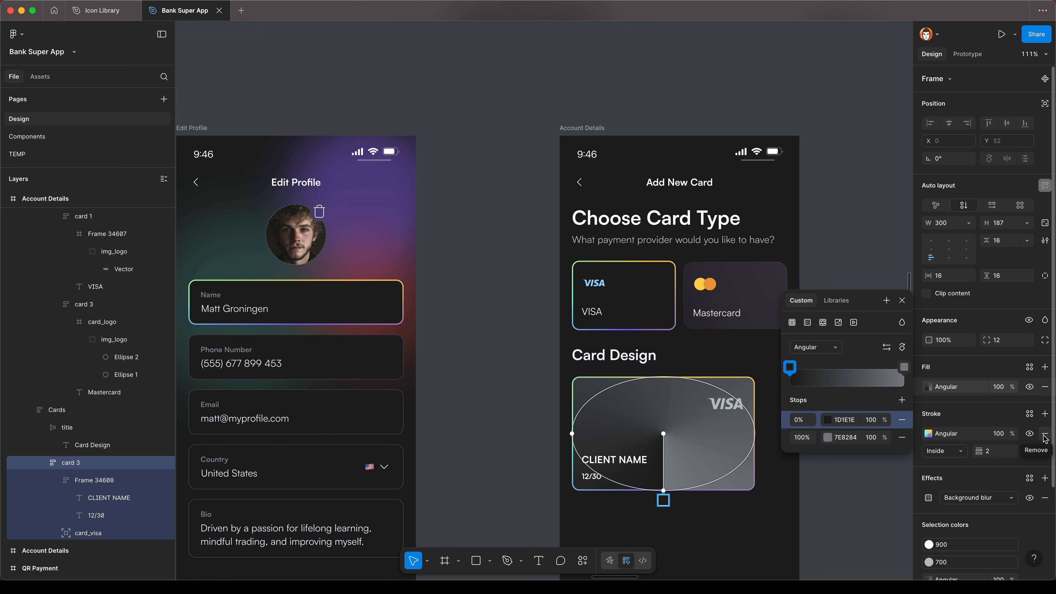
left_click(838, 499)
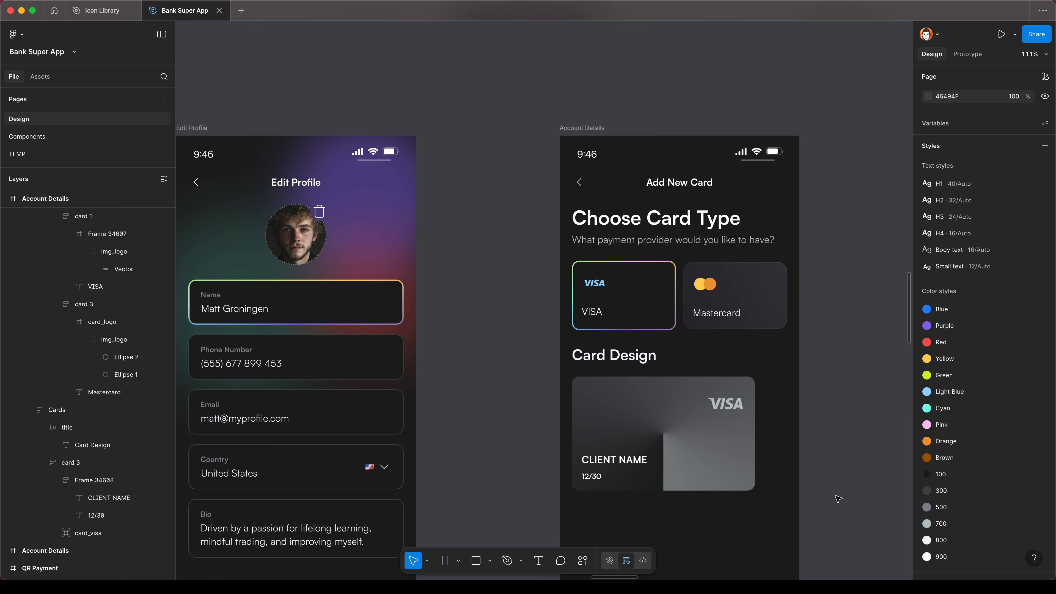
scroll(798, 505, "down", 4)
scroll(819, 512, "up", 4)
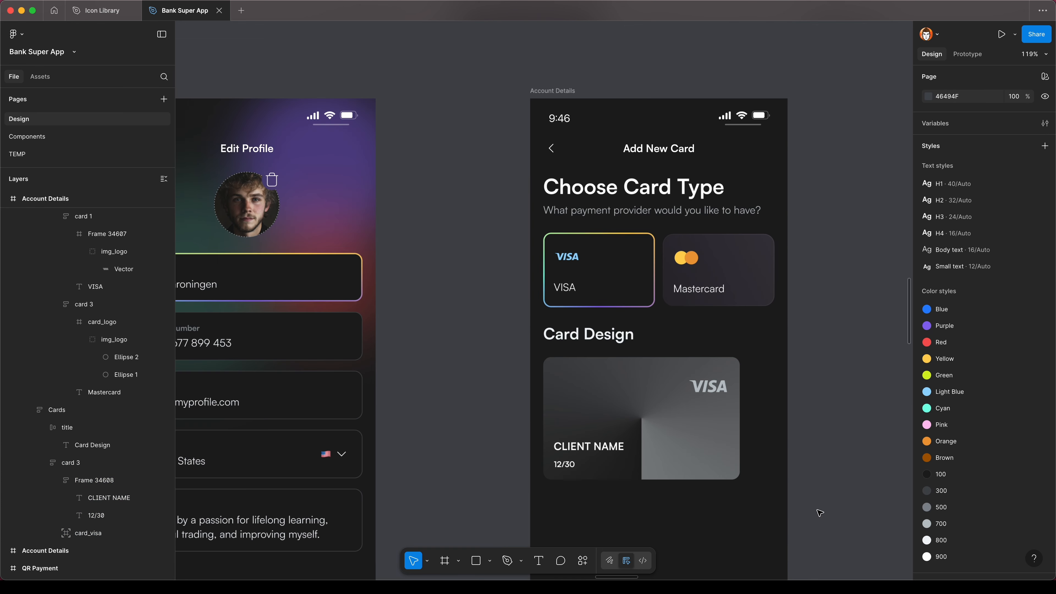
left_click_drag(852, 525, 813, 552)
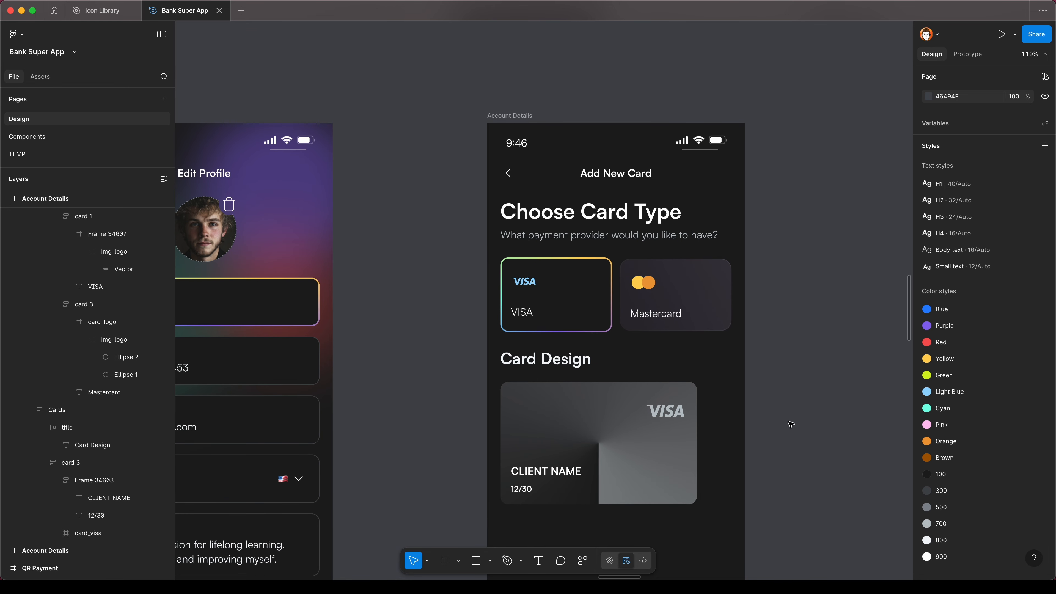
scroll(790, 425, "down", 3)
scroll(788, 425, "down", 4)
scroll(788, 424, "up", 1)
Rename the Card Design card's layer to "card 1" and duplicate the card.
left_click(647, 351)
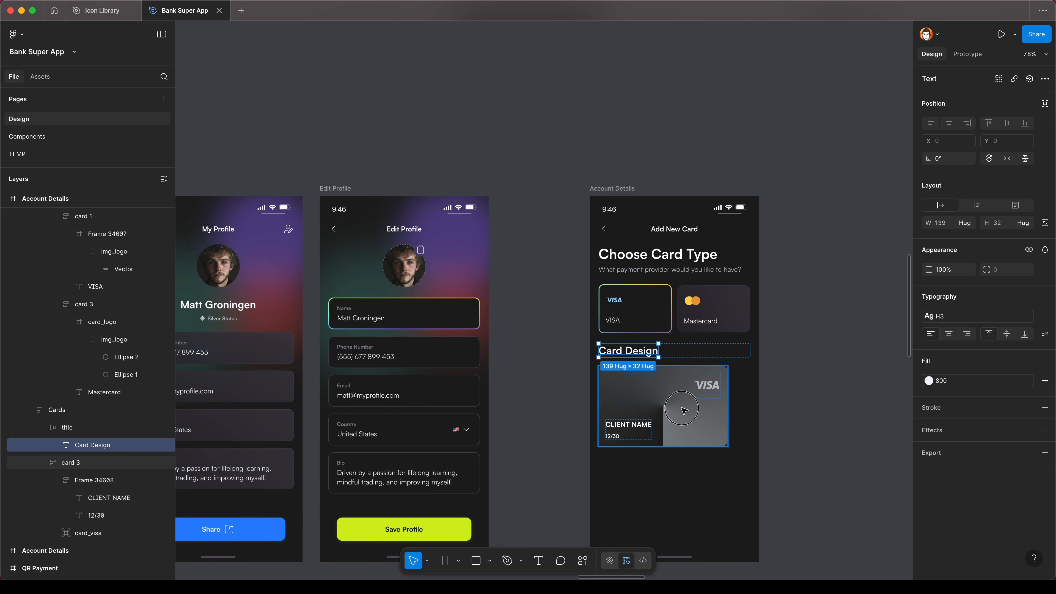
left_click(54, 462)
left_click(44, 463)
double_click(83, 462)
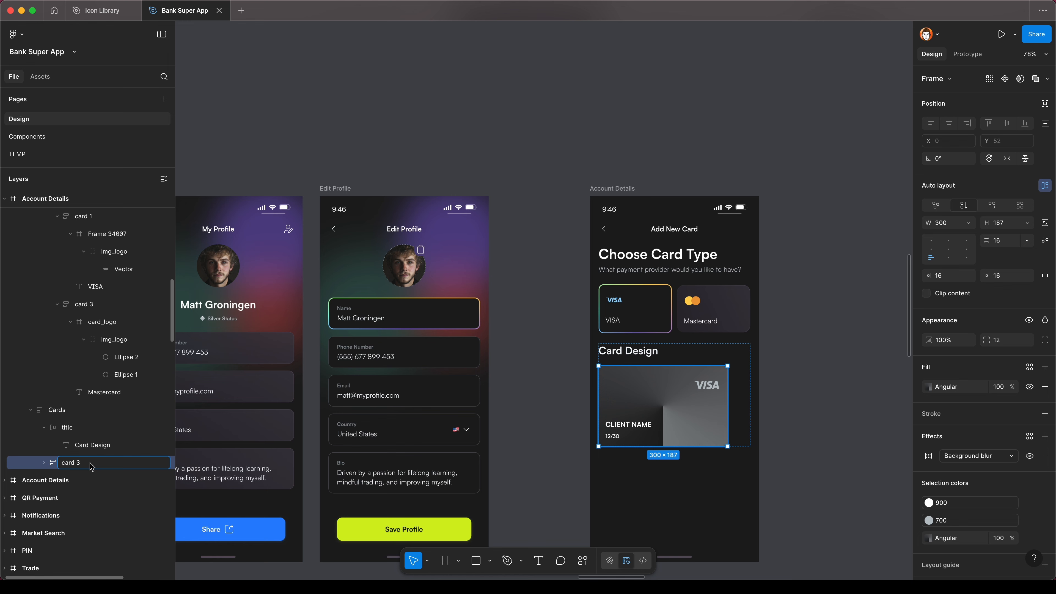
type("card 1")
key("Return")
key("ctrl+d")
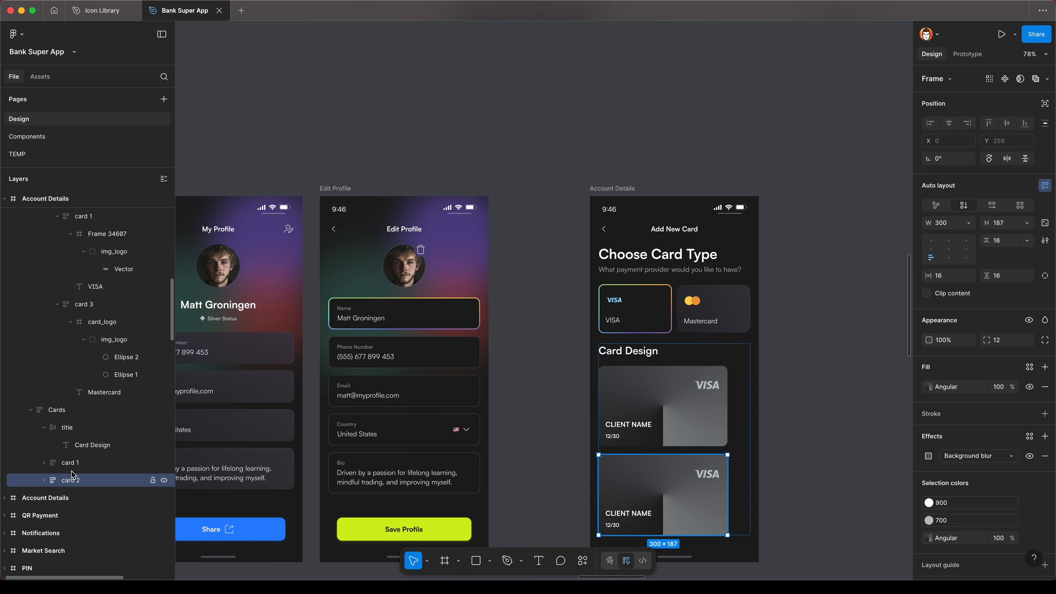
Wrap both Card Design cards in an auto layout frame with horizontal flow and a gap of 20.
left_click(75, 466, "shift")
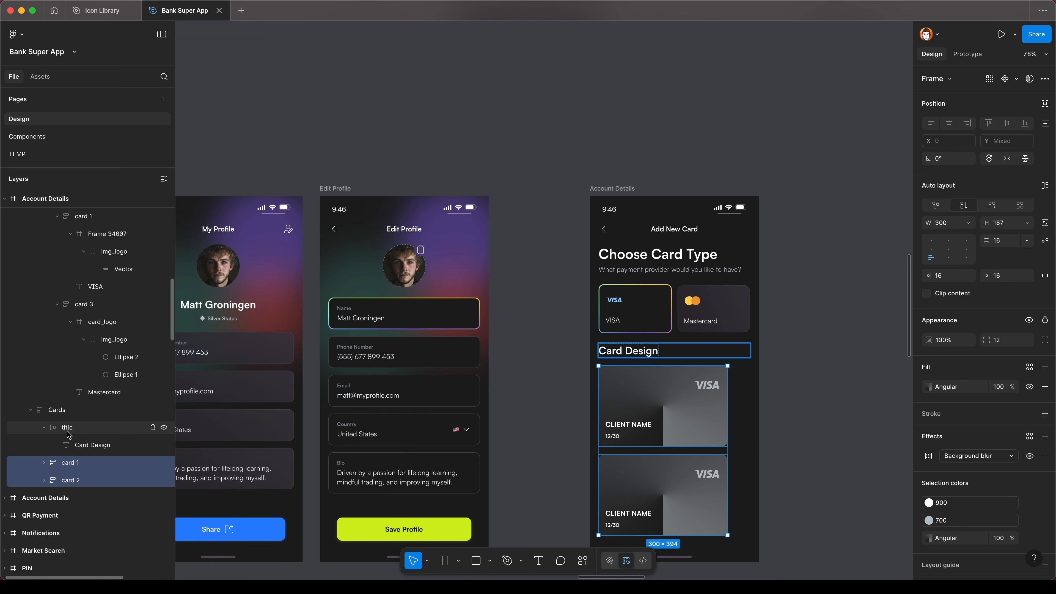
left_click(43, 429)
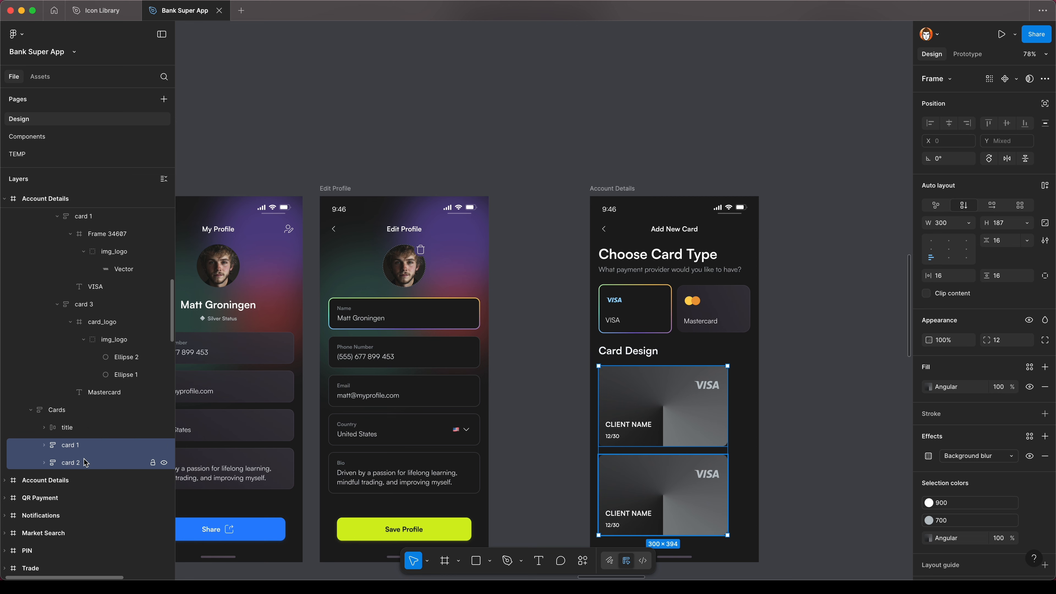
key("shift+a")
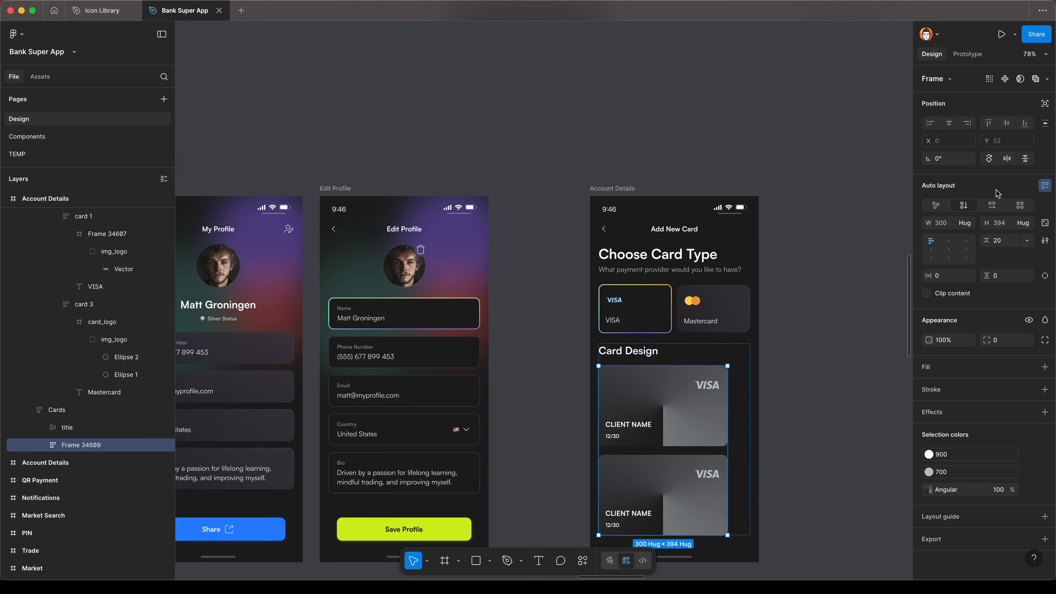
left_click(992, 205)
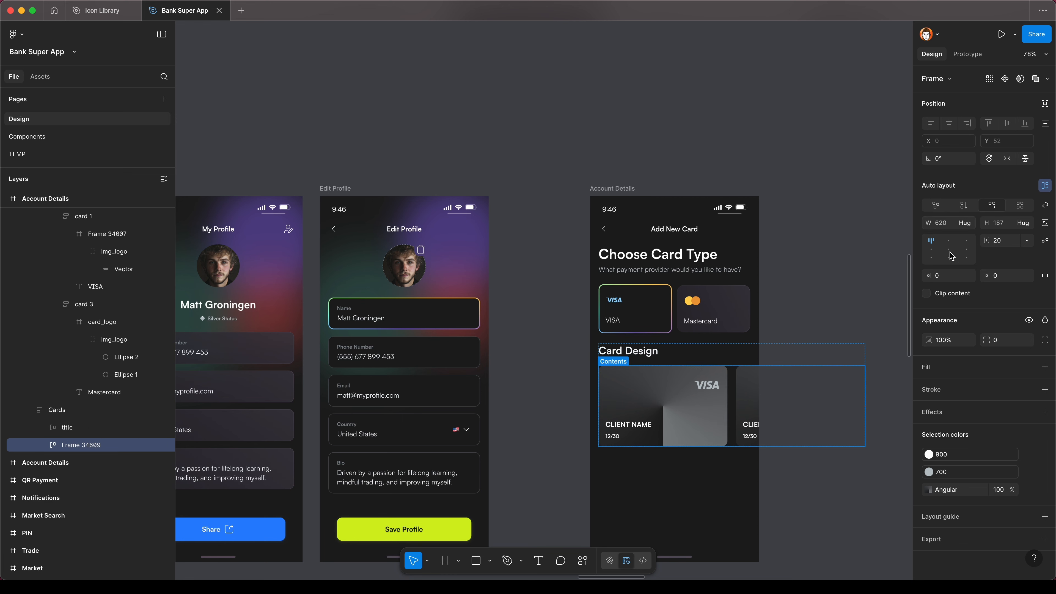
left_click(808, 399)
Change the 0% stop of the second card's angular gradient fill to purple A47FCD, sampled from the canvas.
scroll(808, 399, "right", 5)
scroll(808, 399, "up", 1)
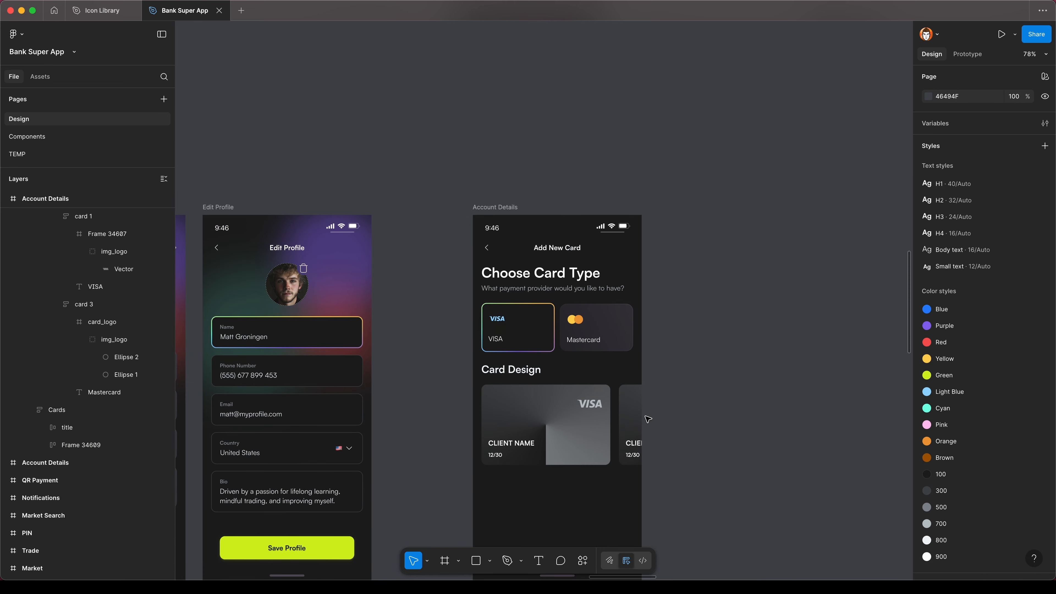
scroll(716, 326, "down", 1)
left_click(632, 410, "super")
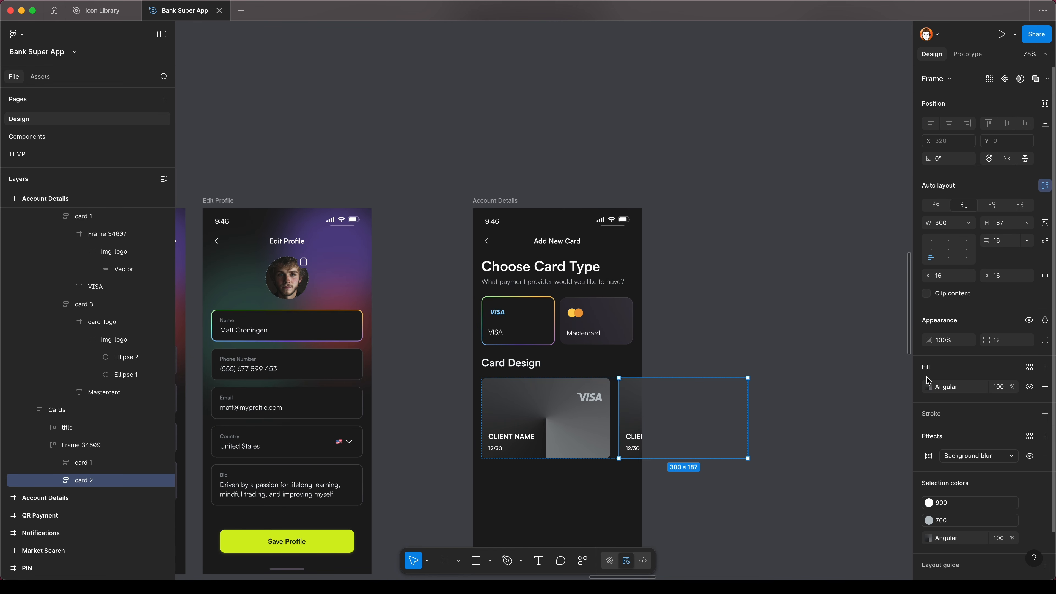
left_click(928, 386)
left_click(828, 508)
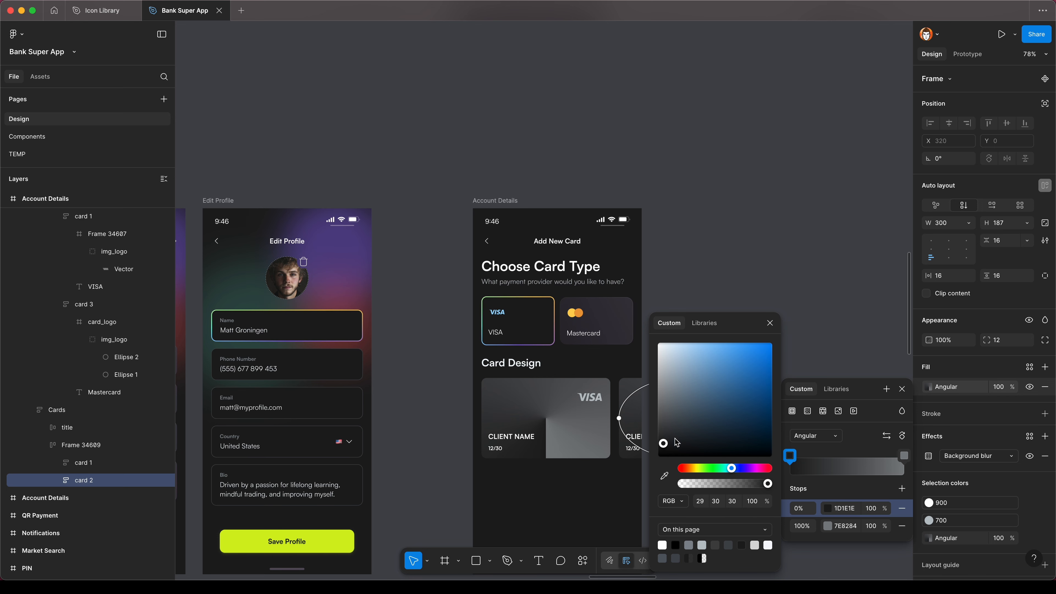
left_click(665, 475)
scroll(546, 324, "up", 5)
left_click(533, 400)
scroll(533, 401, "down", 5)
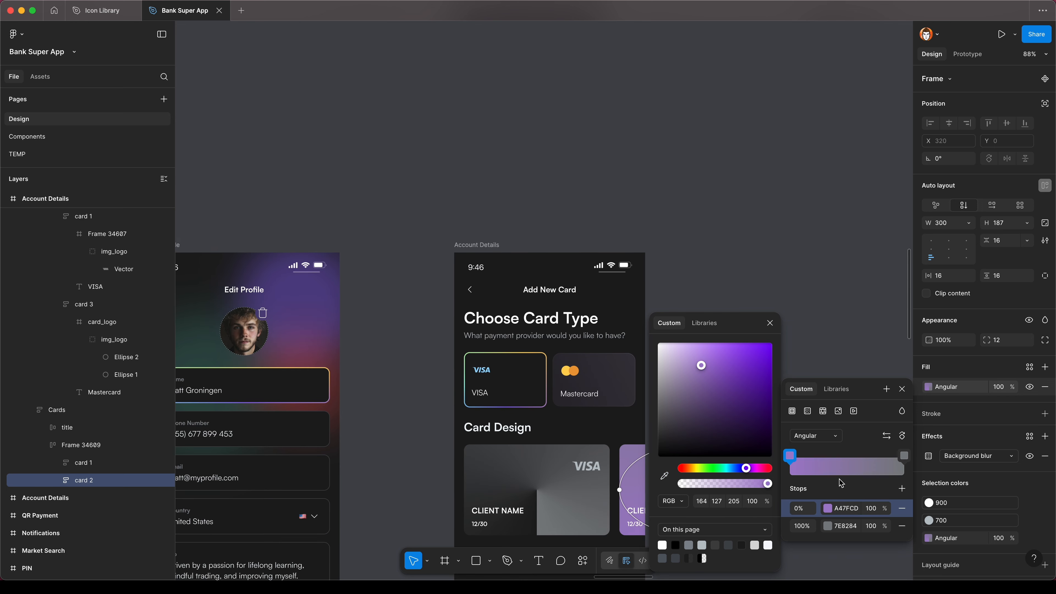
Set the 100% stop of the purple card's angular gradient to 8A6AEF, sampled from the VISA card's gradient border.
left_click(904, 457)
left_click(664, 476)
scroll(486, 404, "up", 5)
left_click(525, 413)
scroll(440, 414, "down", 5)
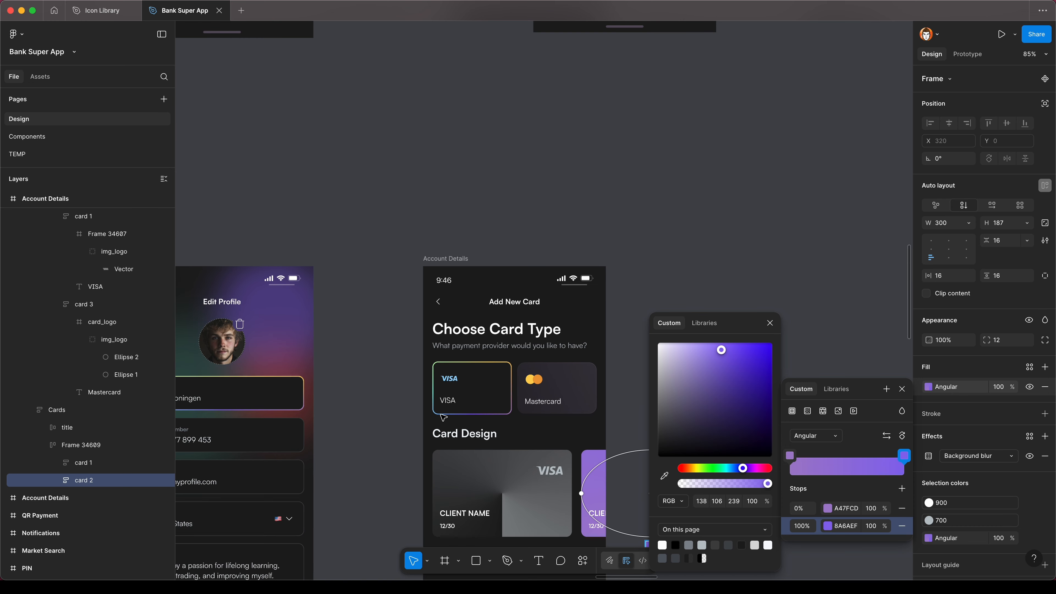
Add two more stops to the angular gradient and place them at 32% and 66%.
mouse_move(899, 458)
left_mouse_down()
mouse_move(827, 458)
mouse_move(905, 451)
left_mouse_up()
left_click(902, 489)
left_click(902, 489)
left_click_drag(819, 451, 865, 451)
left_click_drag(808, 451, 827, 451)
Sample mint green 8BF9D2 for the 32% stop and yellow for the 66% stop from the VISA card's gradient border.
left_click(828, 521)
left_click(664, 476)
scroll(495, 368, "up", 5)
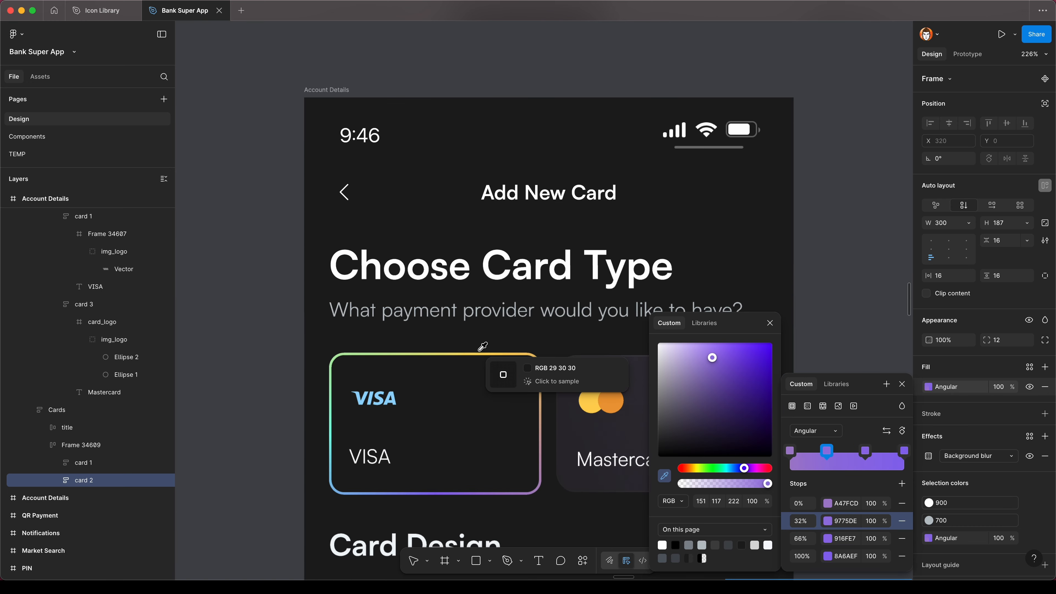
left_click(331, 414)
left_click(827, 539)
left_click(664, 476)
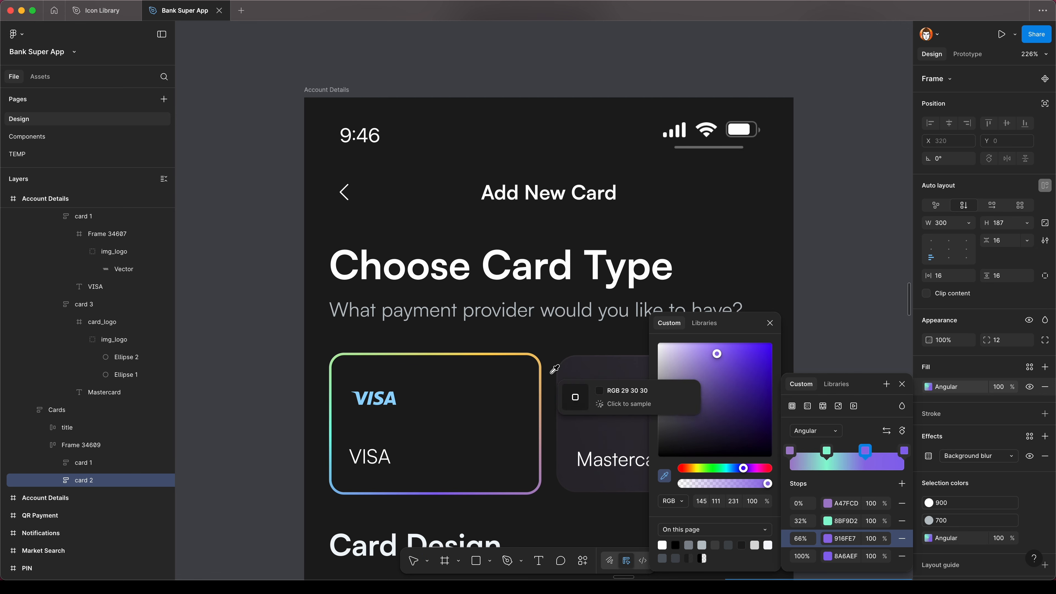
left_click(539, 366)
Reorder the Card Design row so the multicolour gradient card comes before the grey card.
scroll(539, 367, "down", 6)
left_click(489, 469)
scroll(489, 468, "up", 3)
left_click(502, 438)
left_click(777, 391)
scroll(662, 244, "left", 5)
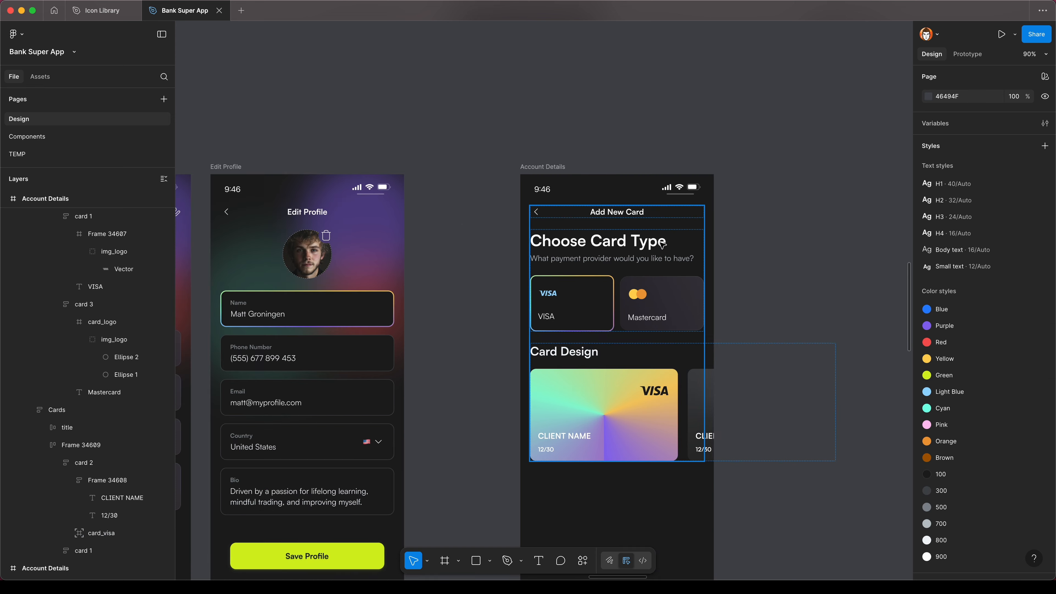
Change the screen's header title from "Add New Card" to "Order New Card".
scroll(639, 288, "up", 5)
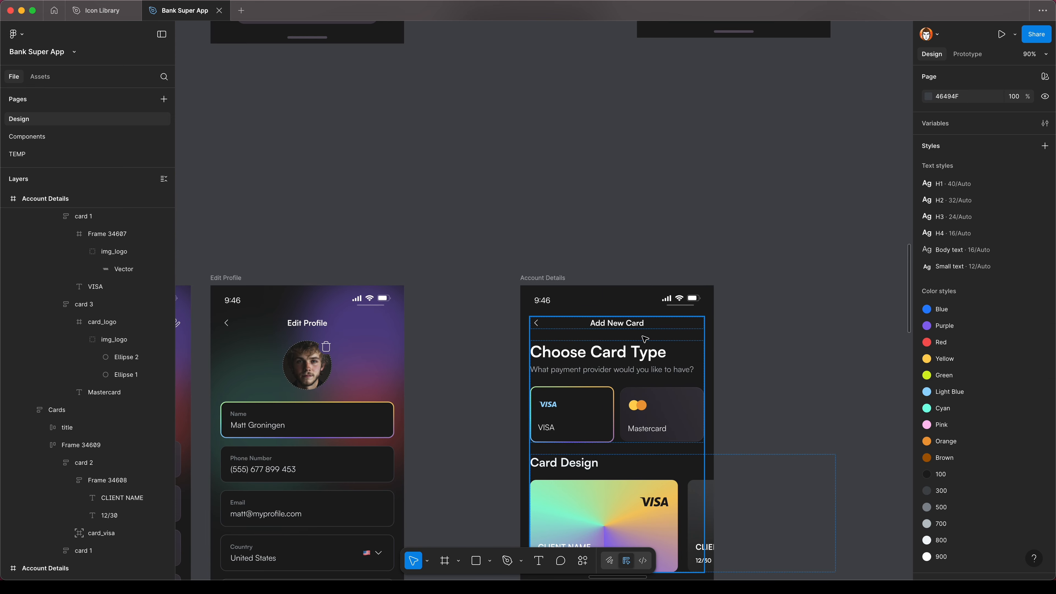
double_click(622, 310)
double_click(605, 308)
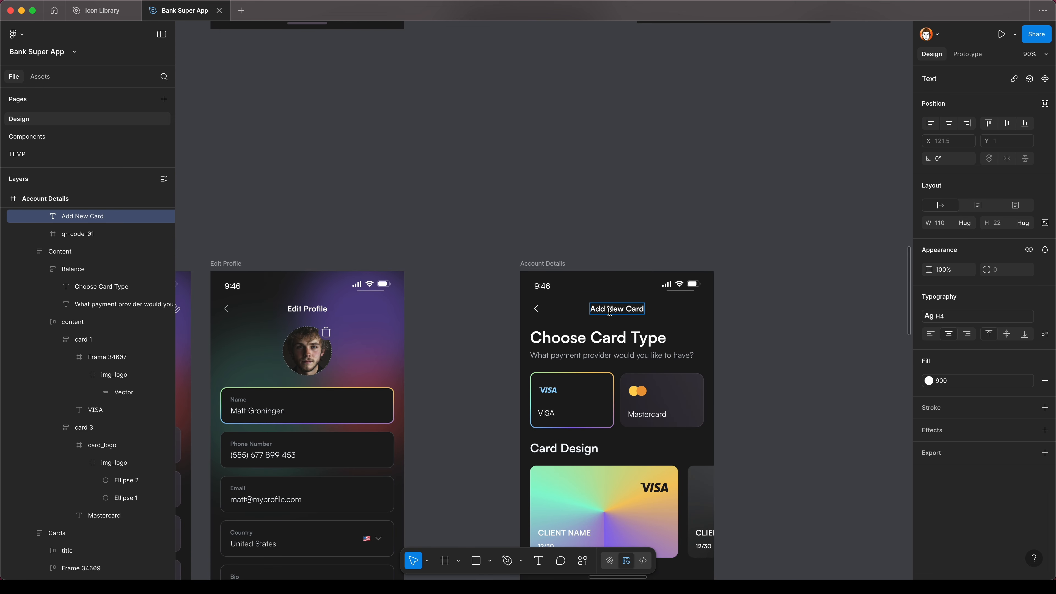
left_click_drag(606, 310, 584, 308)
type("Order")
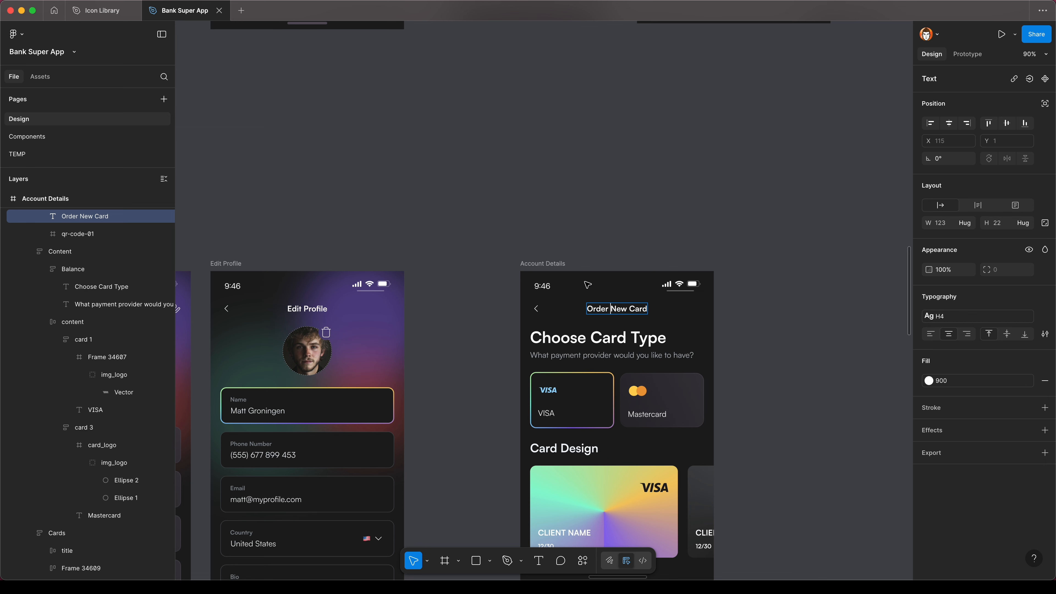
key("Escape")
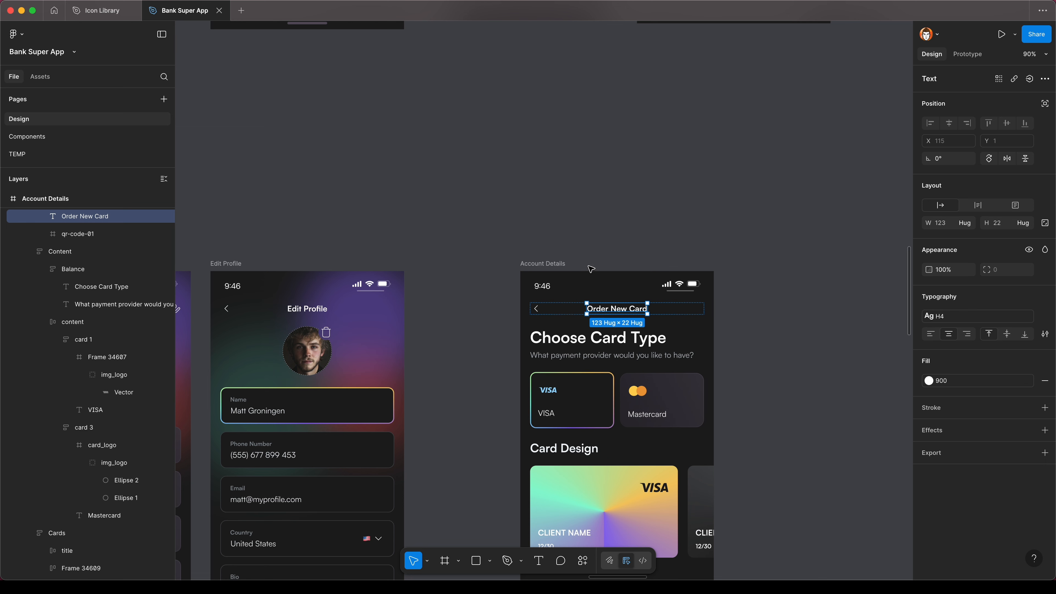
key("Escape")
Rename the Account Details frame as "Order New Card", reusing the text of its header title.
scroll(591, 270, "down", 4)
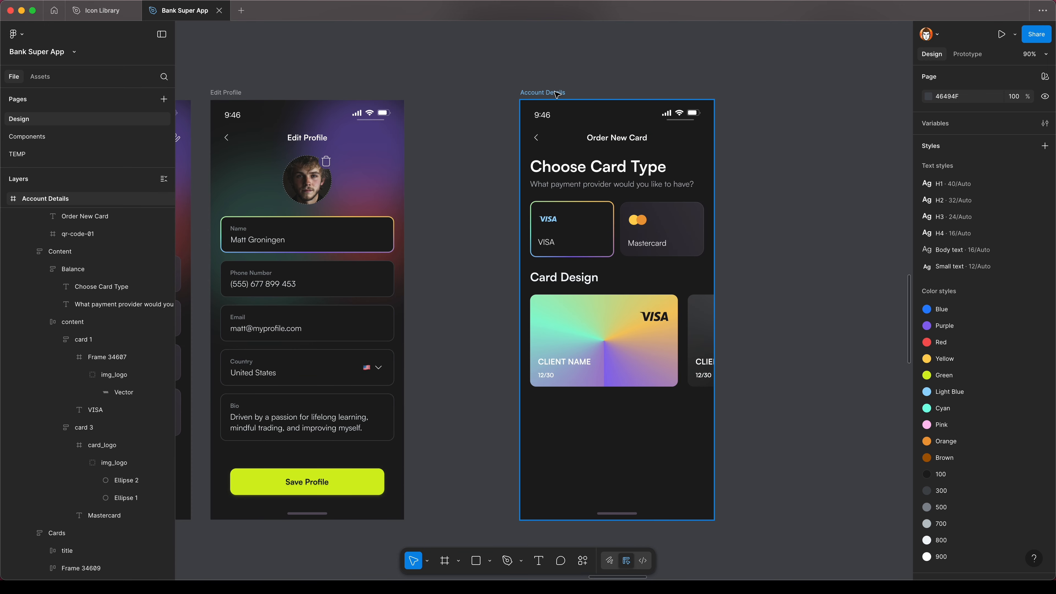
double_click(602, 137)
key("super+c")
key("Escape")
double_click(558, 91)
key("super+v")
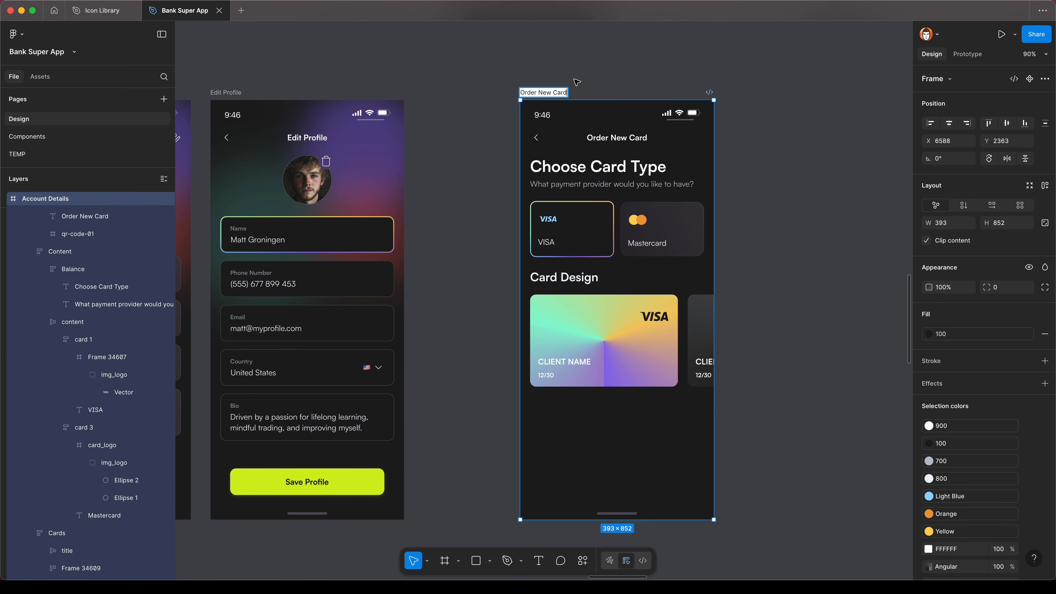
left_click(576, 76)
Add the "Try Again" secondary button from the existing designs to the Cards section, beneath the row of card designs.
scroll(614, 130, "up", 3)
scroll(747, 217, "down", 4)
left_click_drag(593, 428, 691, 444)
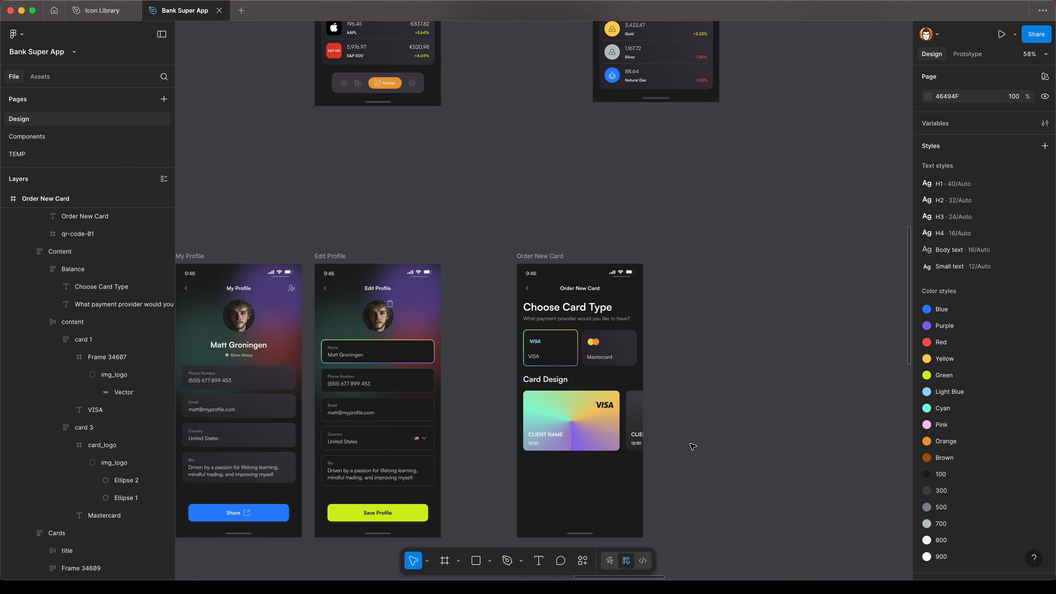
scroll(568, 425, "up", 3)
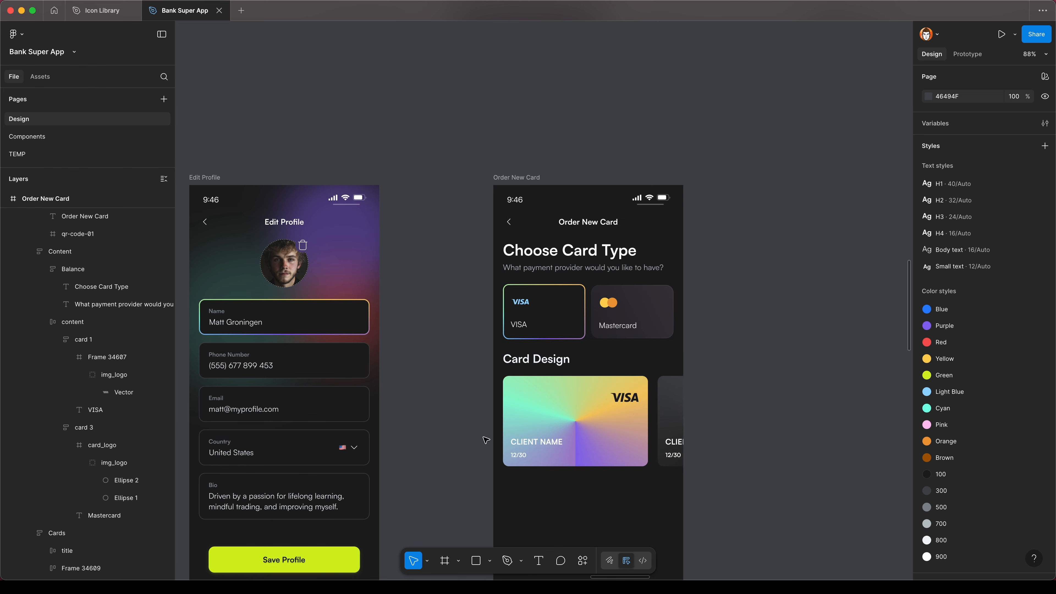
scroll(528, 432, "down", 8)
left_click_drag(894, 291, 395, 429)
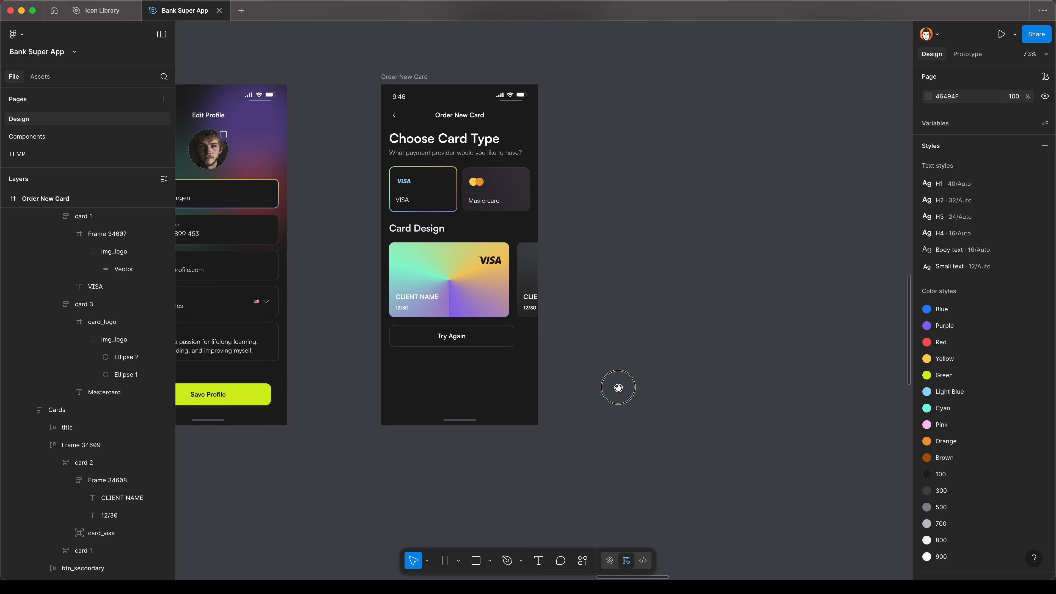
left_click_drag(618, 387, 726, 474)
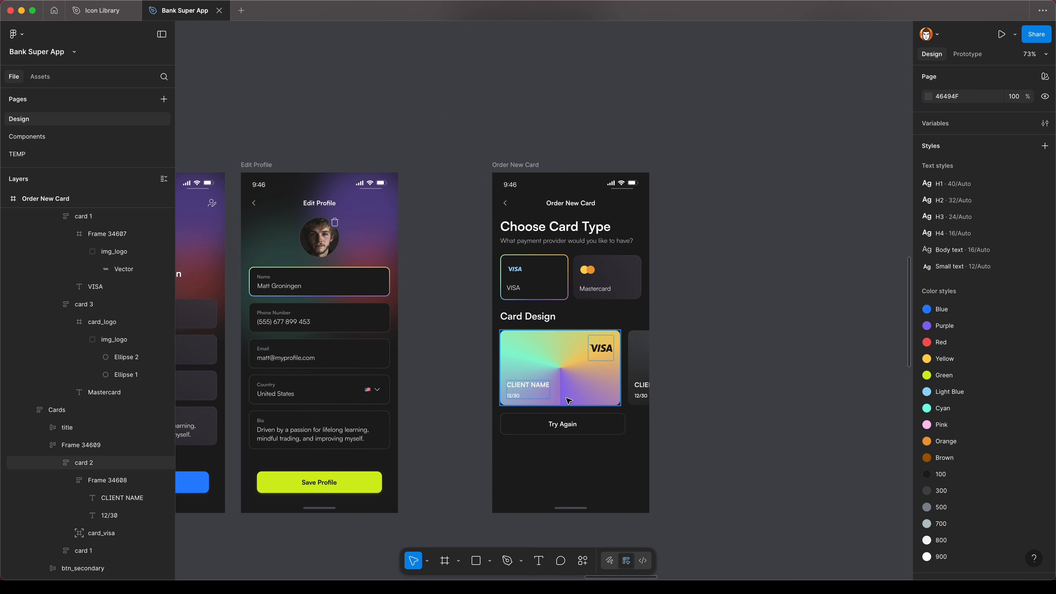
Set the Try Again button's width to 353 and change its label to "Add Sticker".
scroll(566, 395, "up", 4)
left_click(576, 396, "super")
left_click(576, 447)
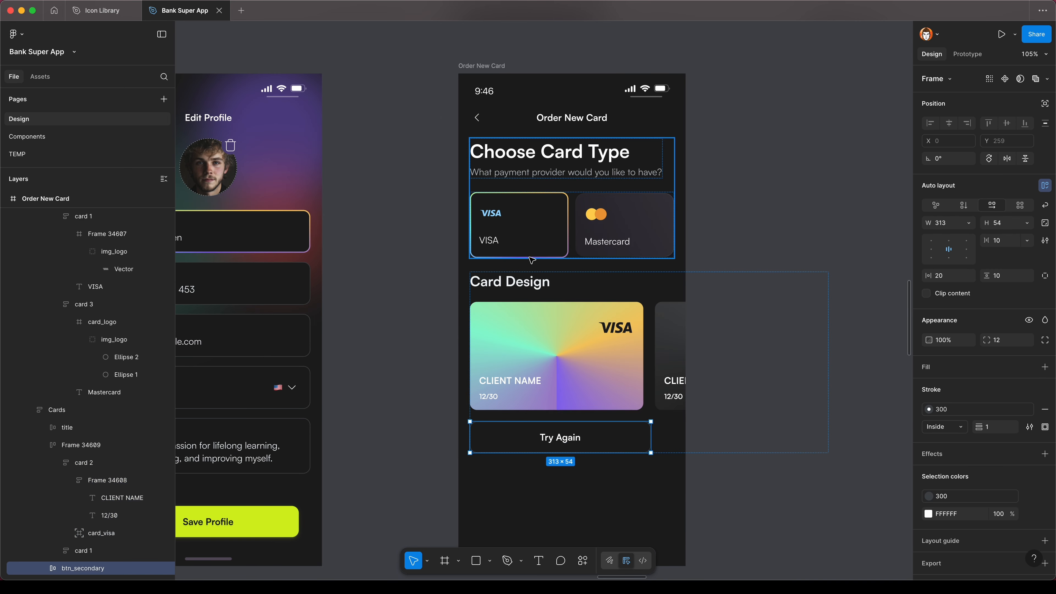
left_click(940, 225)
type("353")
key("Return")
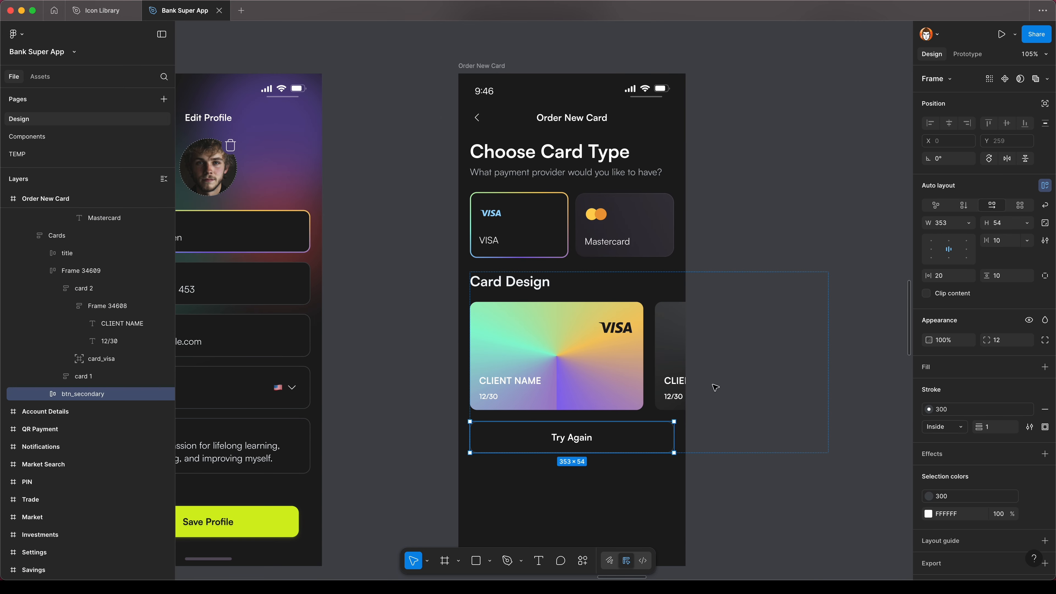
double_click(581, 438)
type("Add Sticker")
left_click(702, 449)
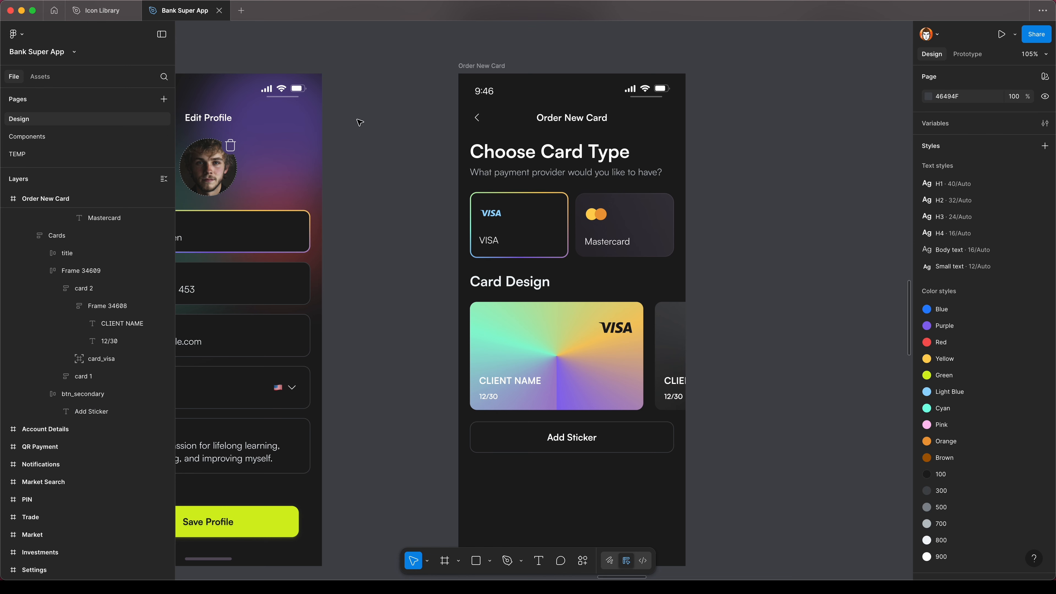
Run the Iconbuddy plugin and search its icons for "sticker".
left_click(278, 1)
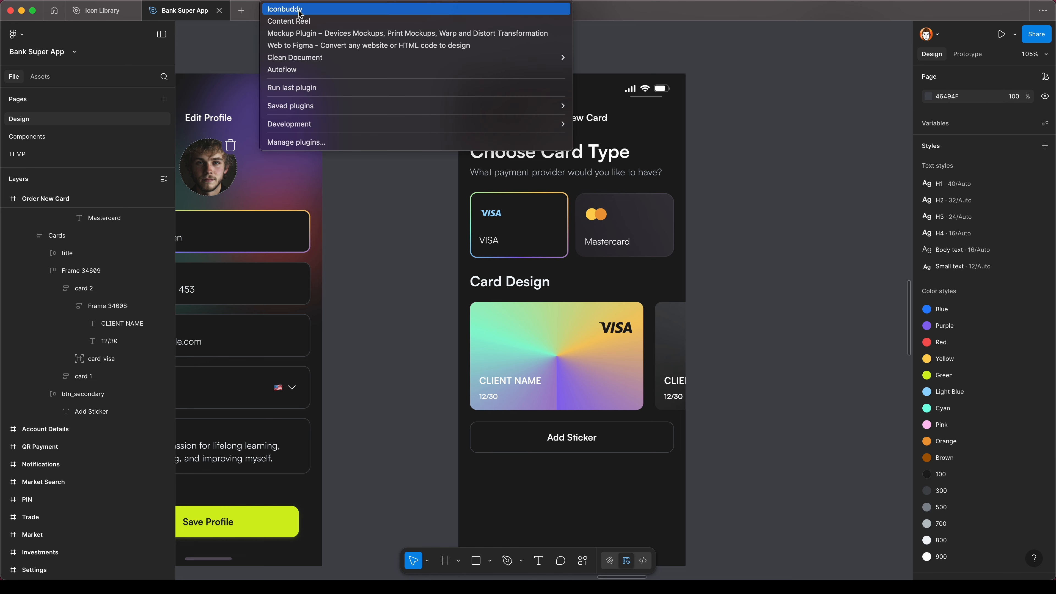
left_click(300, 9)
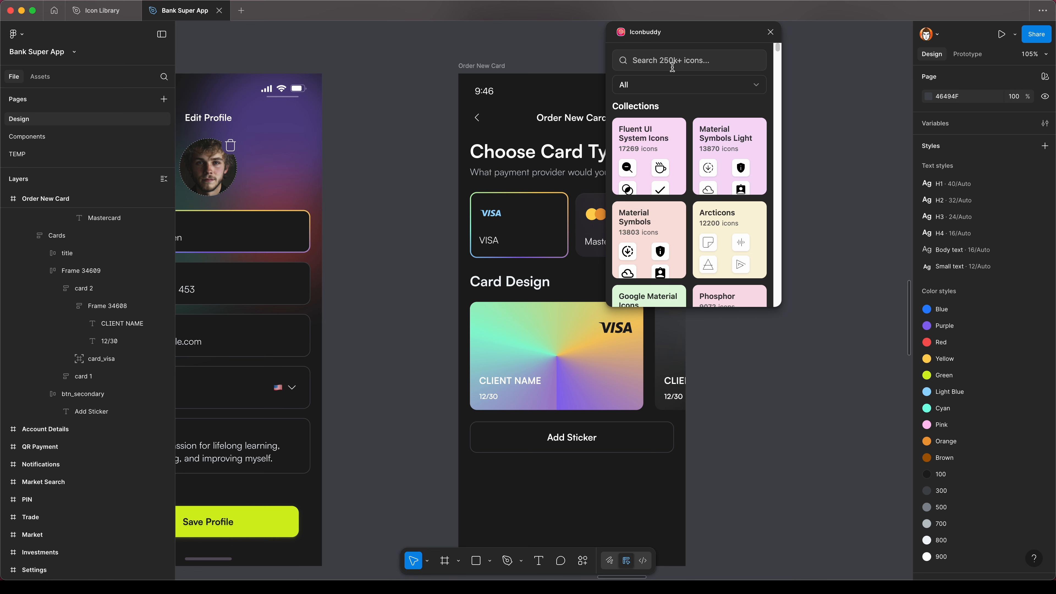
left_click(672, 67)
type("stick")
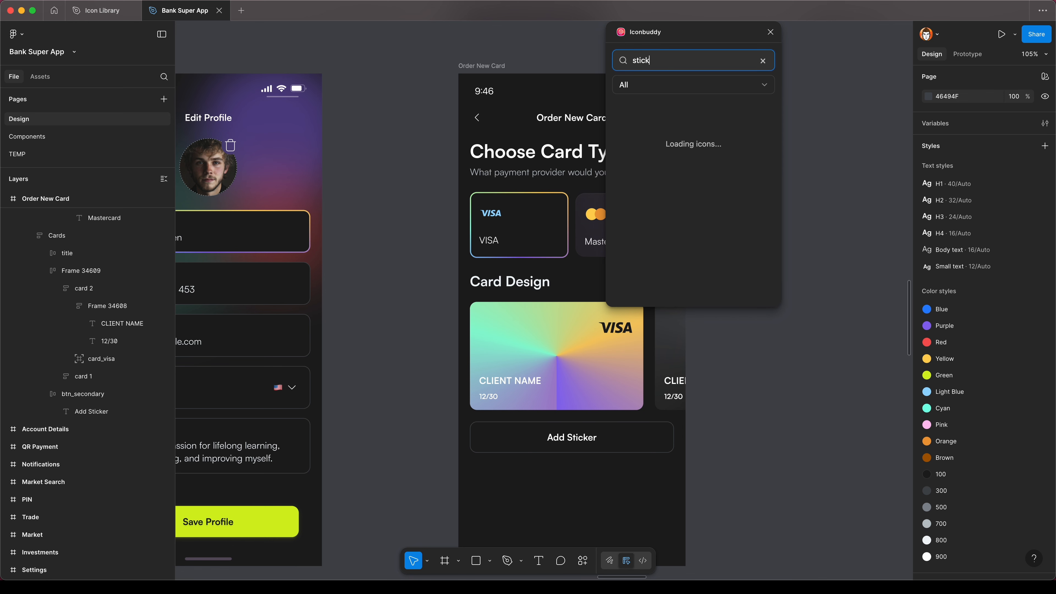
type("er")
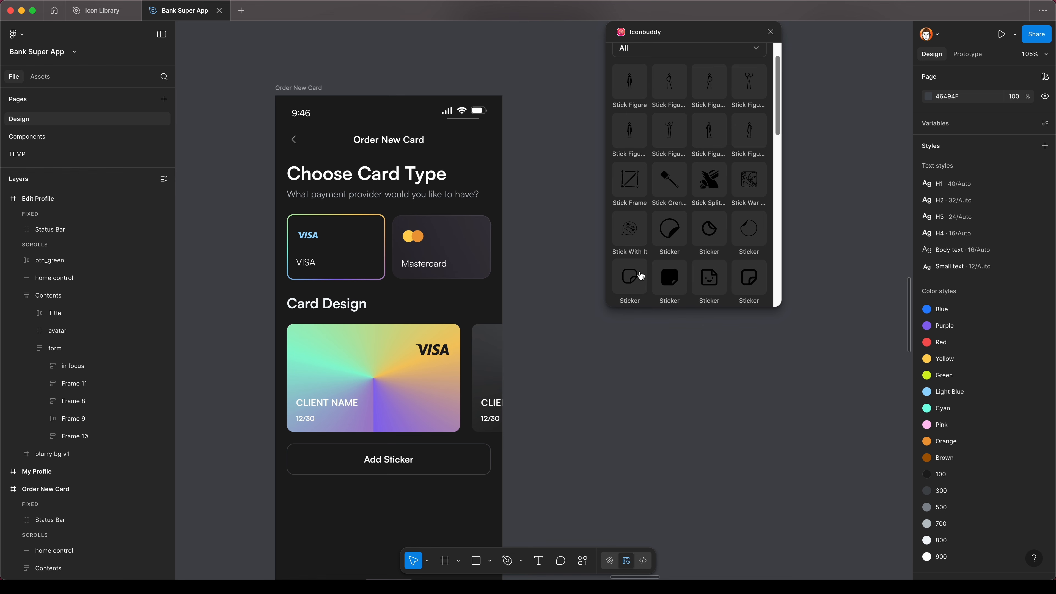
left_click(638, 273)
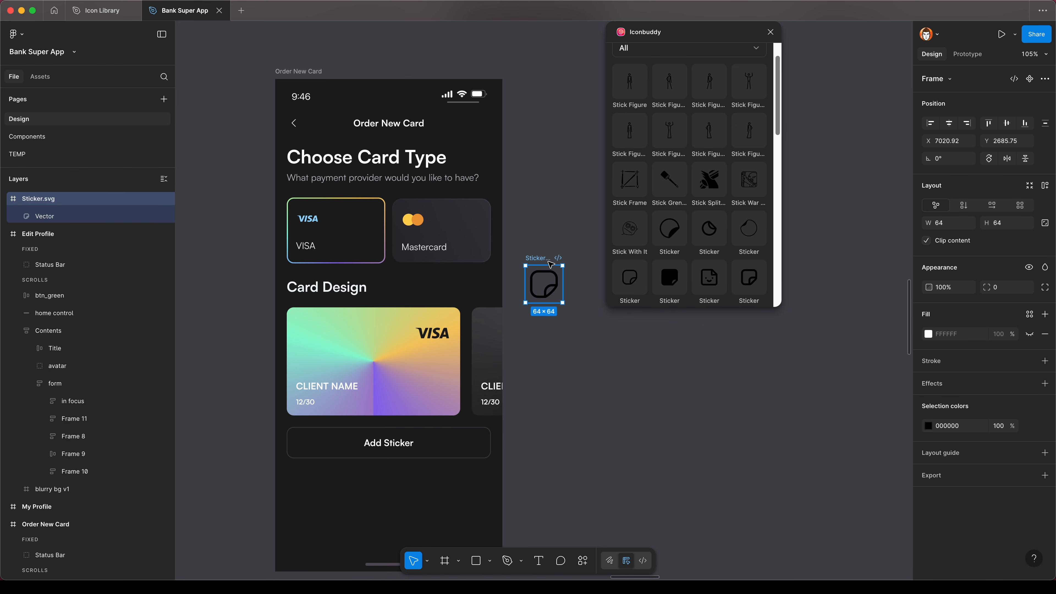
left_click(536, 281)
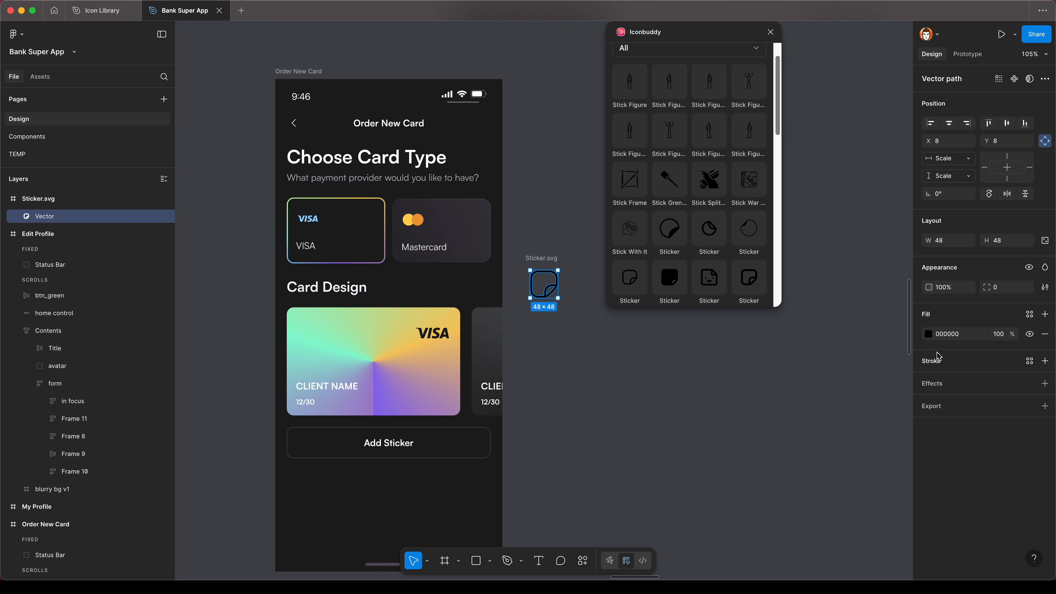
key("Delete")
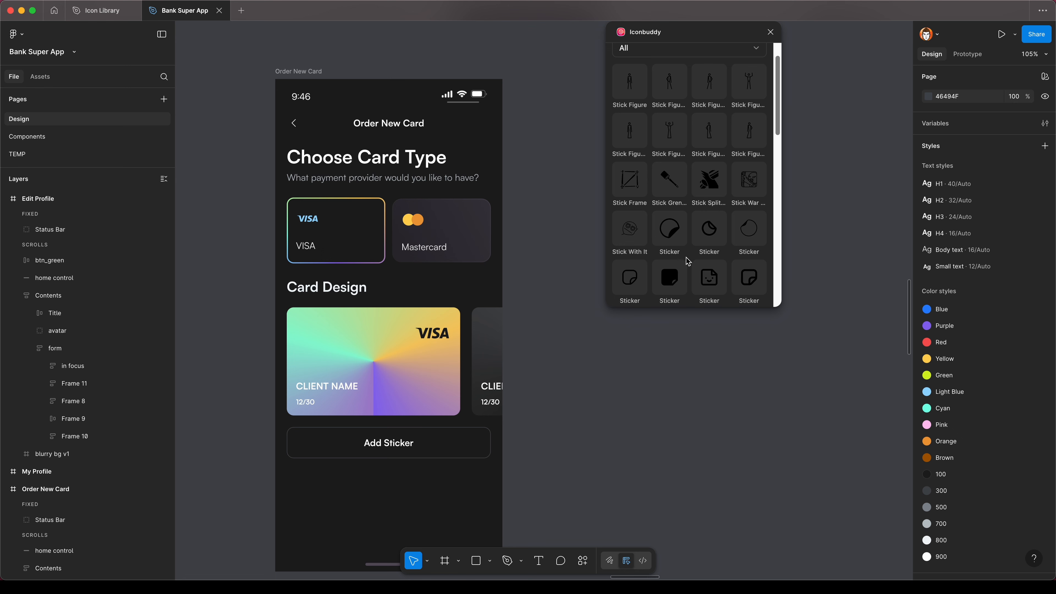
Insert the round outlined Sticker icon from Iconbuddy onto the canvas beside the Order New Card screen.
left_click_drag(709, 228, 549, 292)
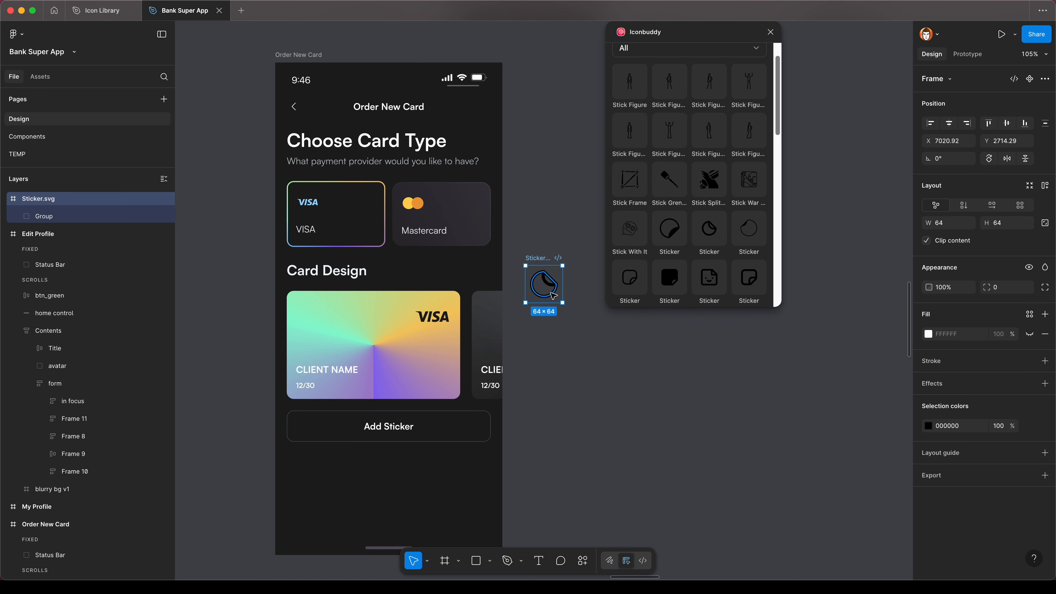
scroll(547, 277, "up", 3)
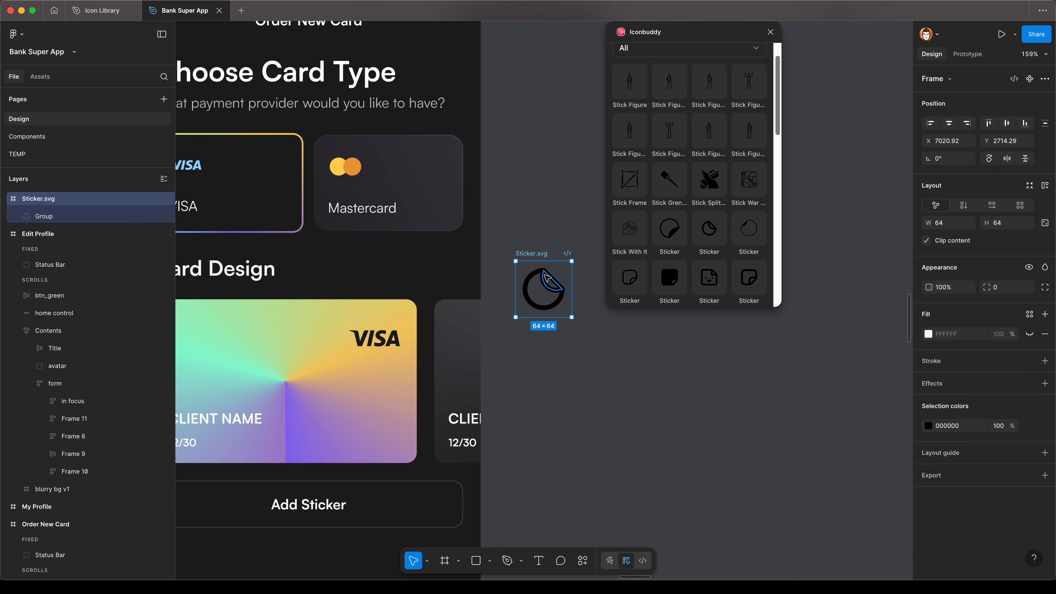
left_click(491, 221)
left_click_drag(526, 349, 618, 412)
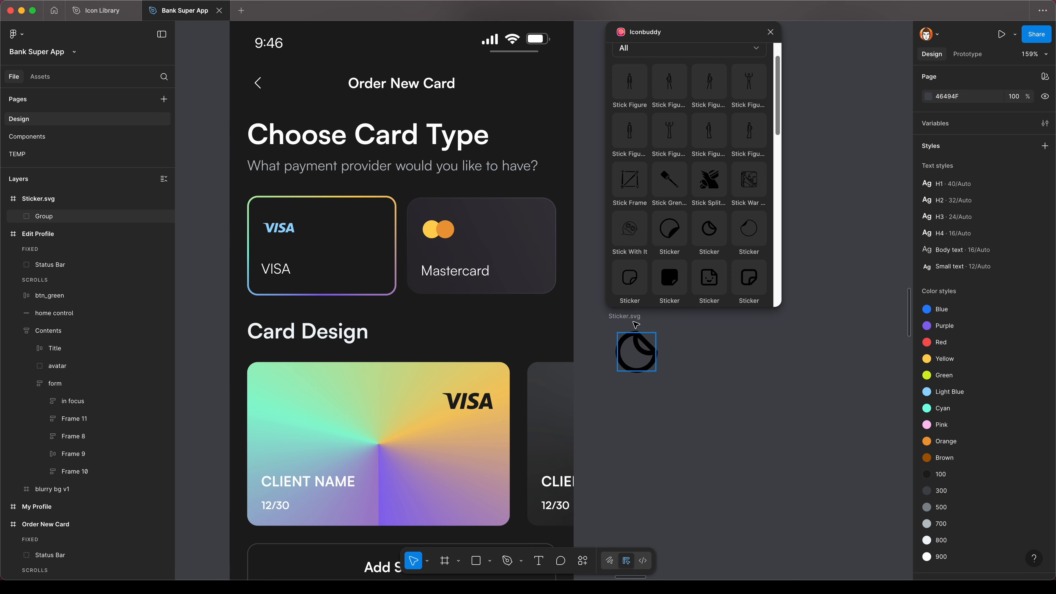
Rename the Sticker.svg icon frame as "ic_sticker".
left_click(636, 352)
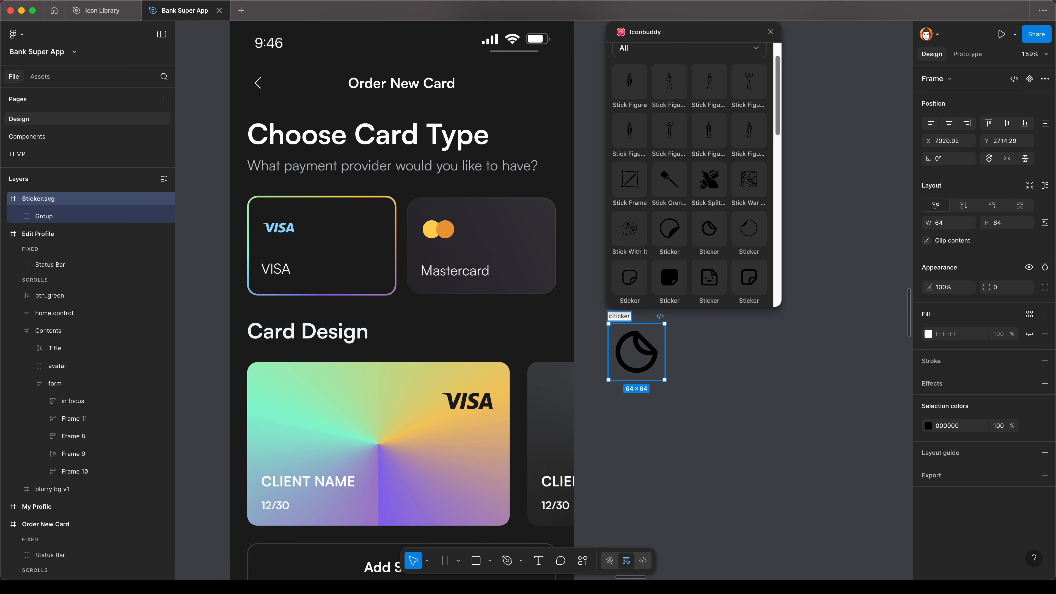
type("c_")
key("Delete")
type("s")
key("Return")
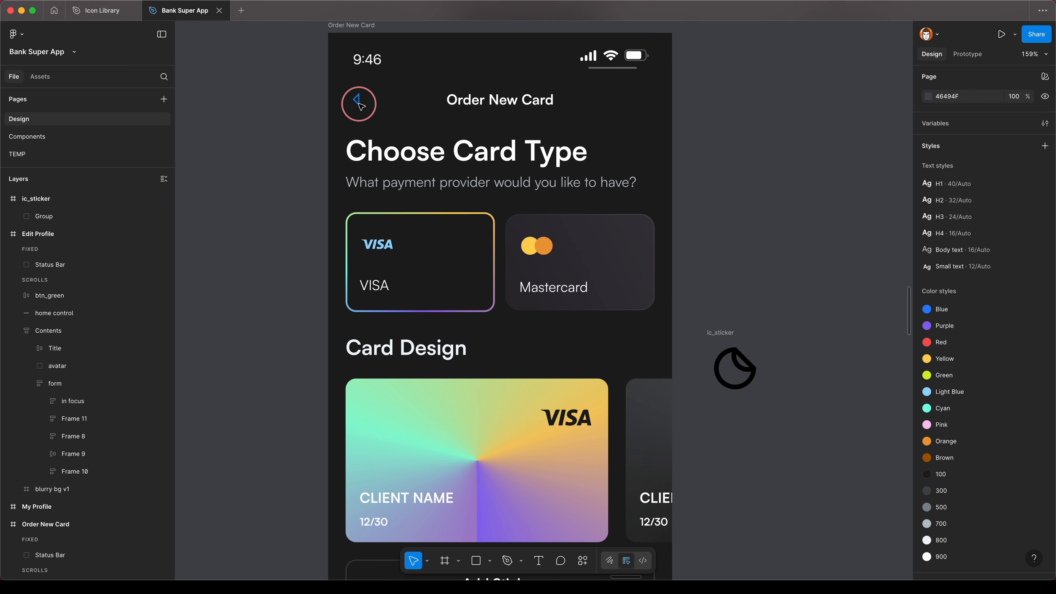
Copy the back arrow's properties and paste them onto both vectors of the sticker icon.
left_click(359, 104, "super")
key("super+alt+c")
left_click(733, 386, "super")
left_click(741, 372, "shift+super")
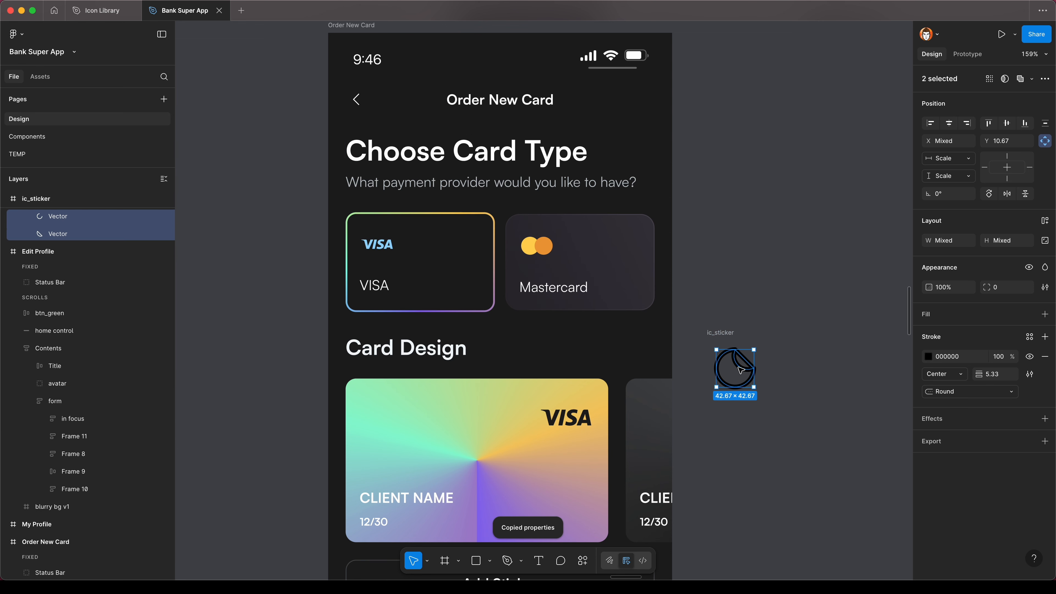
key("super+alt+v")
left_click(823, 430)
Lock the ic_sticker frame's aspect ratio and resize it to 24 × 24.
left_click(730, 342)
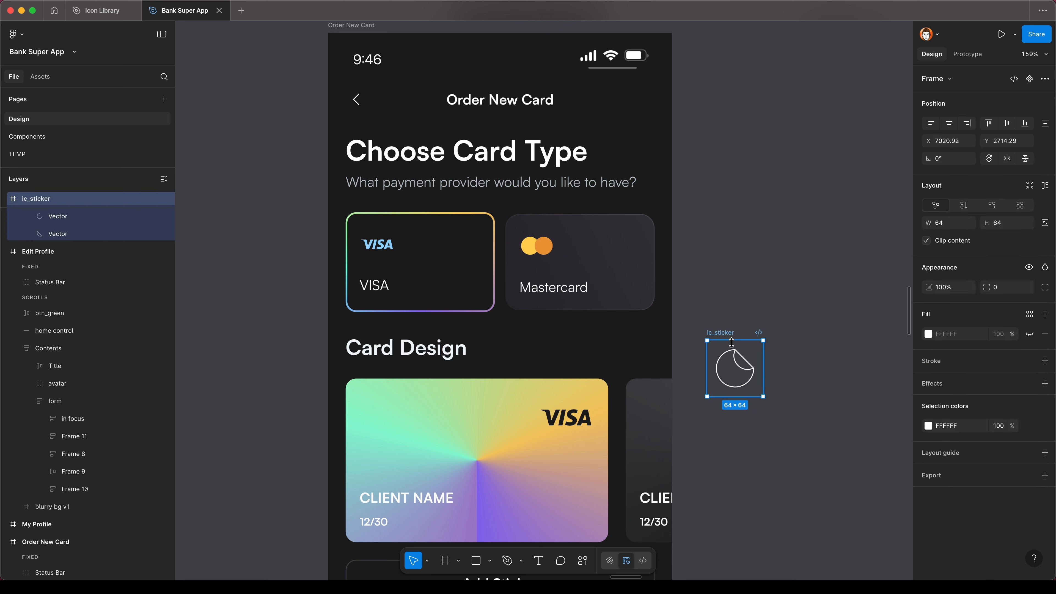
left_click(1044, 223)
left_click(1011, 224)
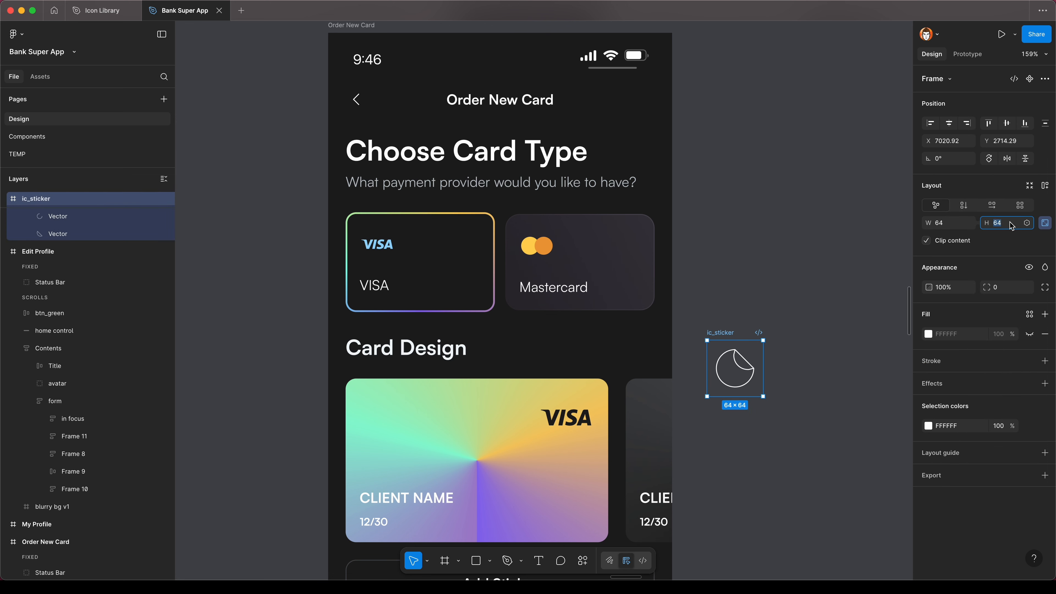
key("Return")
left_click(783, 295)
Move the ic_sticker icon into the Add Sticker button, placing it after the label.
left_click(718, 335)
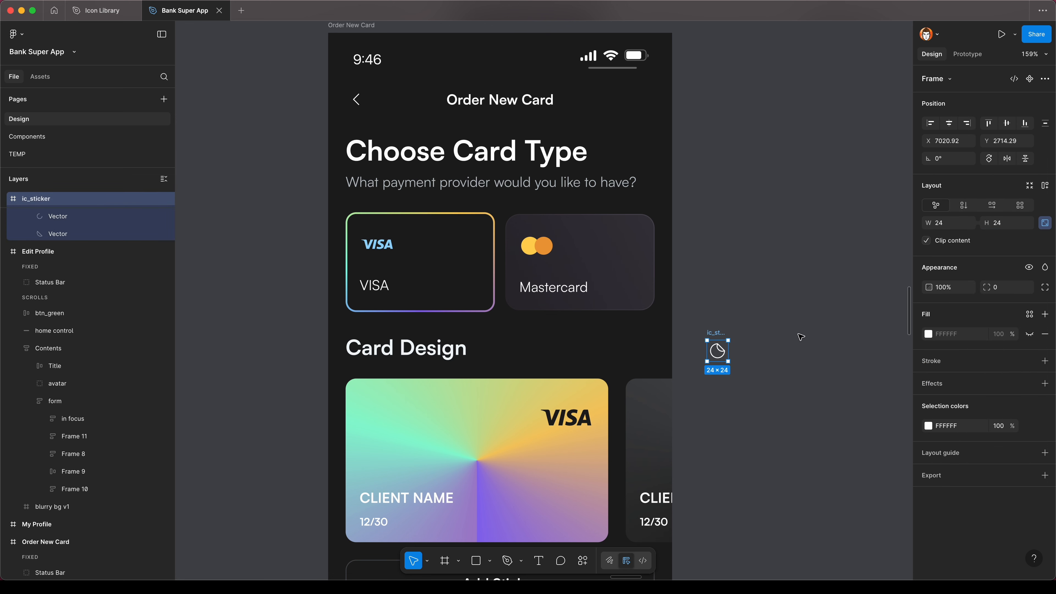
key("super+x")
scroll(807, 372, "down", 5)
left_click(602, 351)
double_click(508, 346)
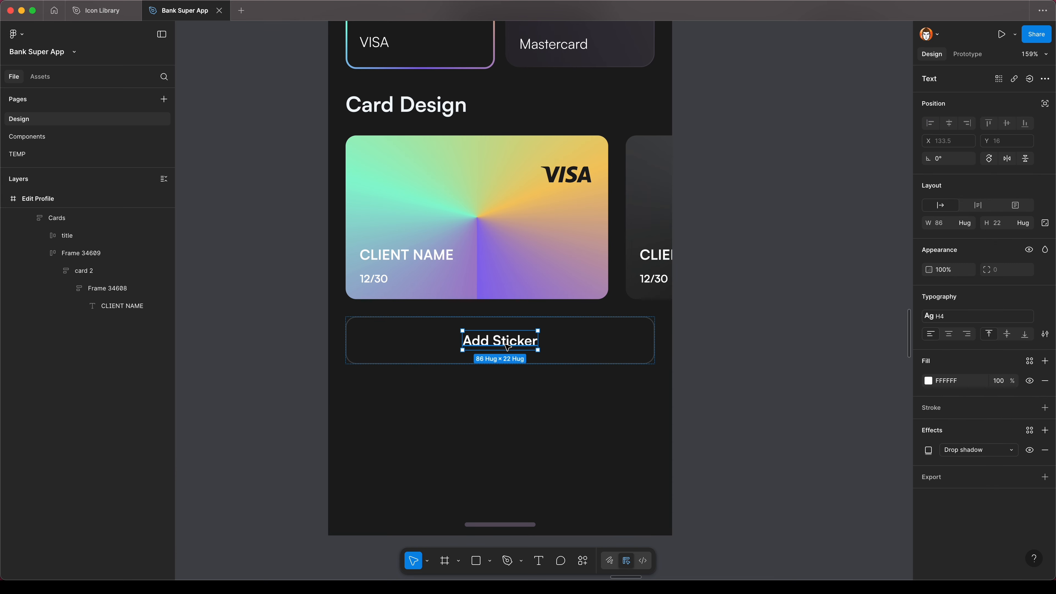
key("super+v")
left_click(719, 346)
scroll(707, 352, "down", 8)
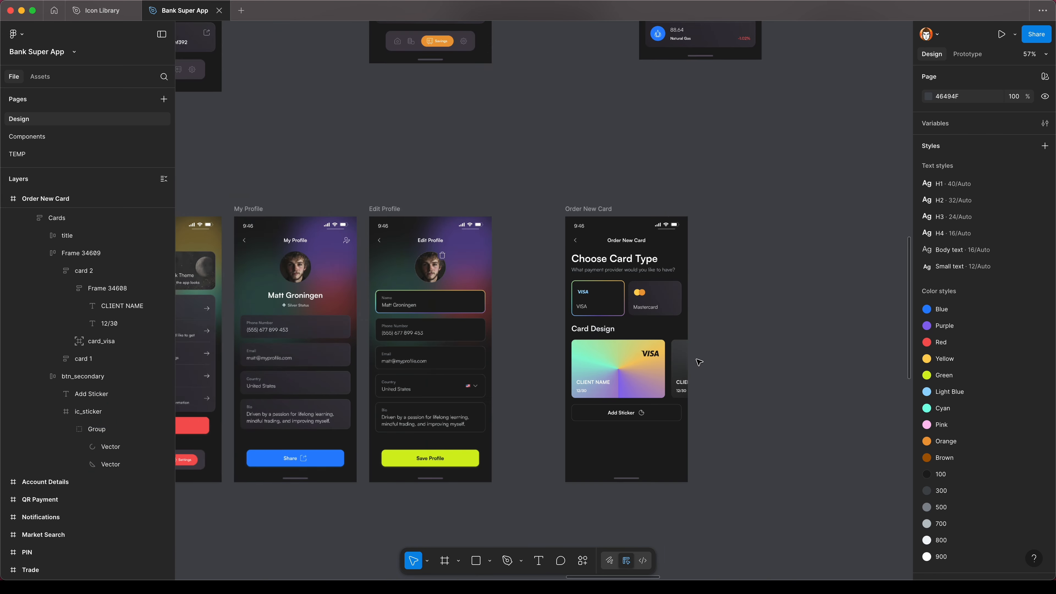
Set the spacing between the label and the sticker icon in the Add Sticker button to 8.
scroll(659, 327, "up", 5)
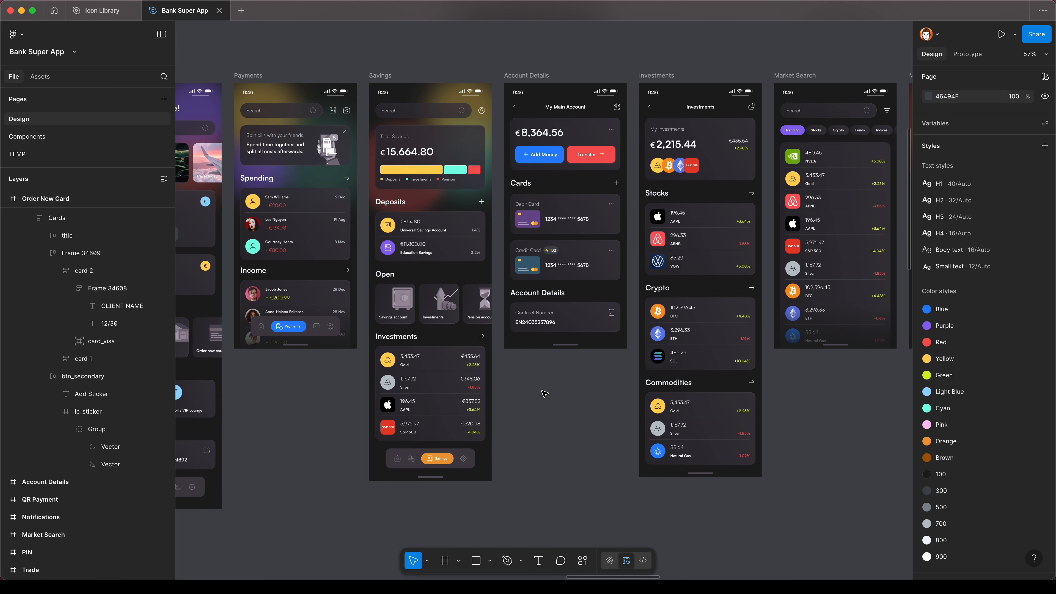
scroll(524, 391, "down", 9)
left_click(626, 413)
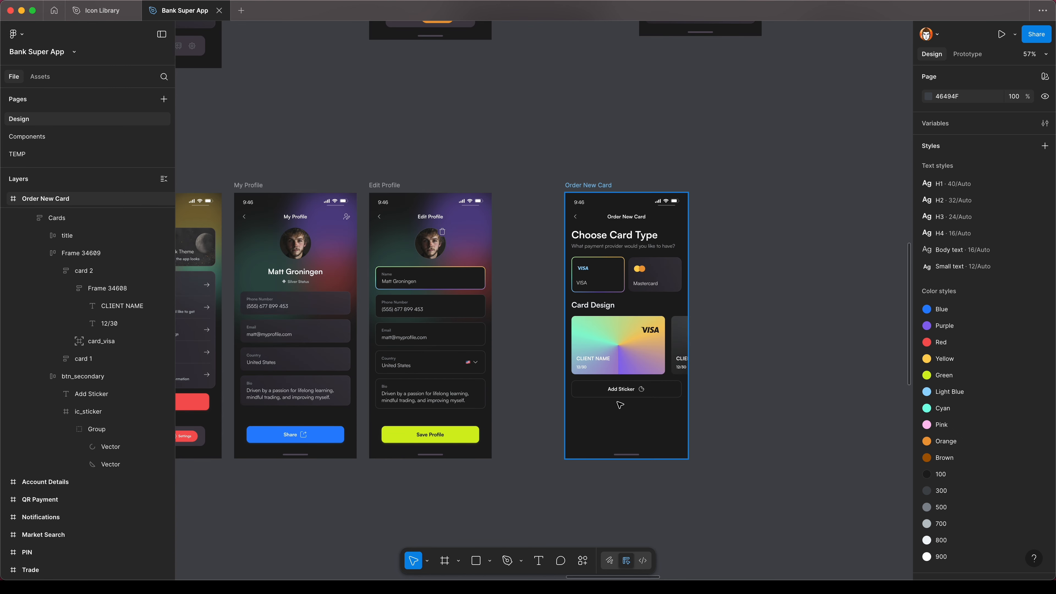
scroll(615, 401, "up", 5)
double_click(628, 370)
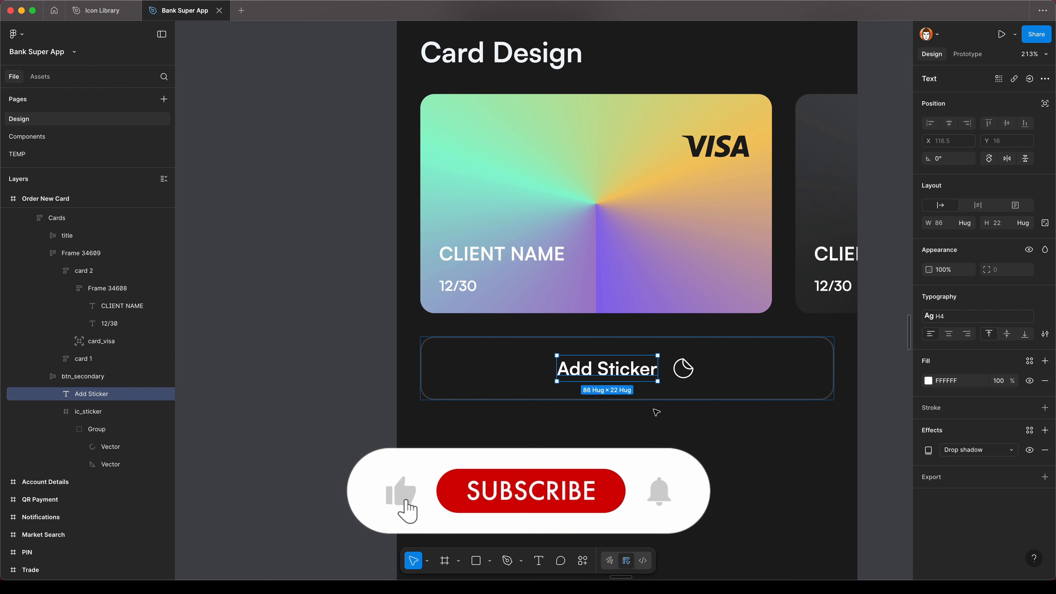
key("Escape")
left_click(1002, 240)
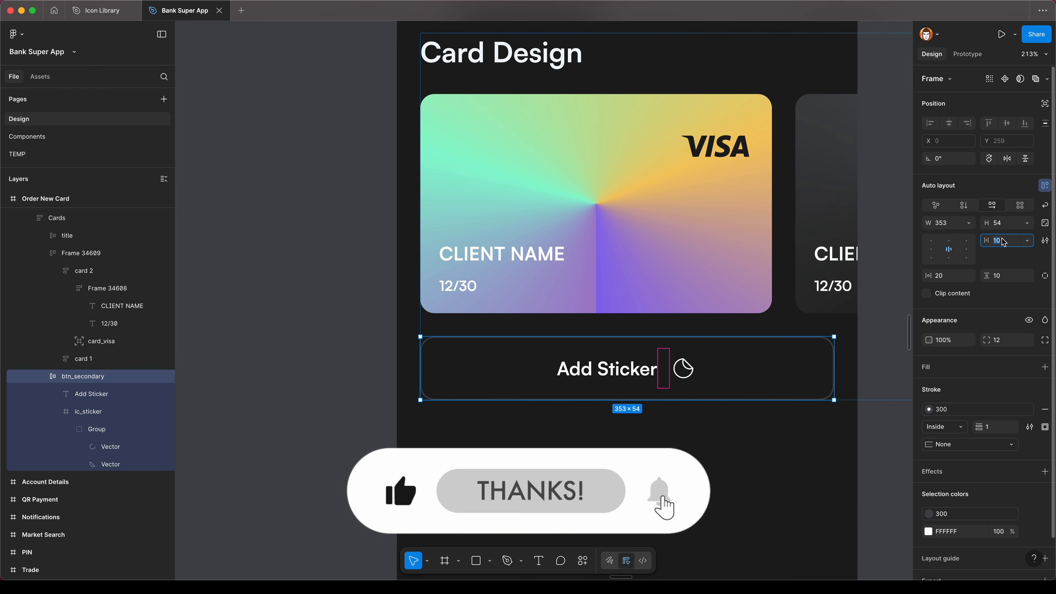
type("8")
key("Return")
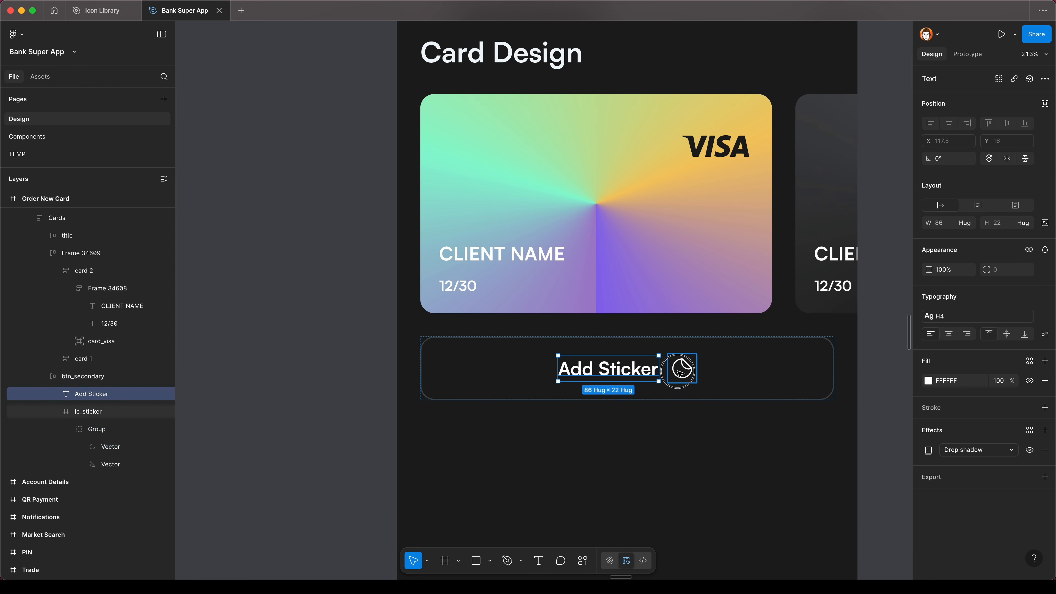
Move the ic_sticker icon in front of the Add Sticker label inside the button.
left_click(682, 368)
left_click_drag(682, 368, 578, 368)
scroll(758, 444, "down", 5)
left_click(796, 433)
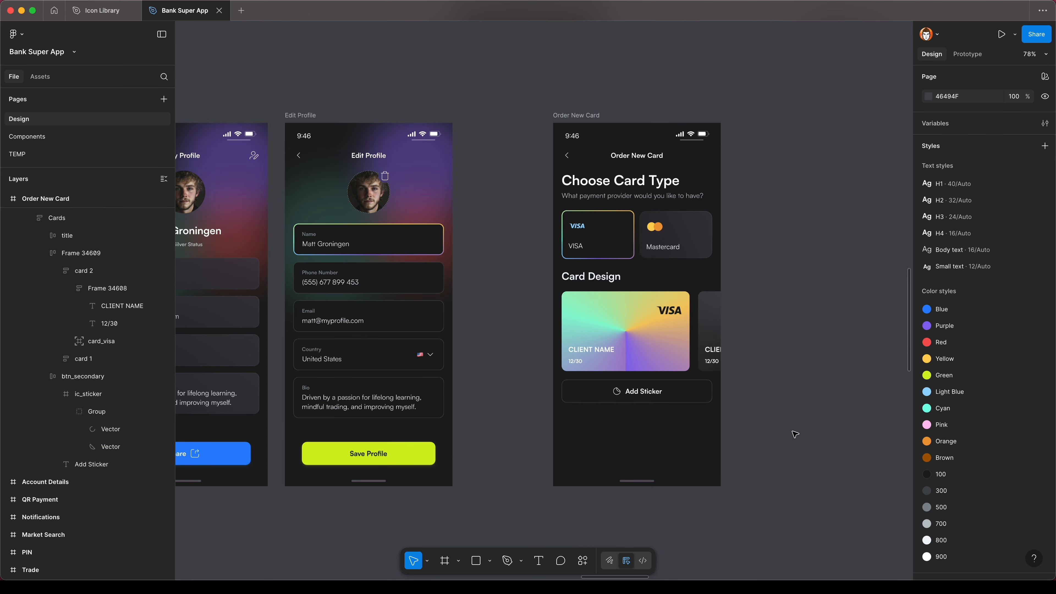
Create a text layer containing the money-with-wings emoji on the empty canvas beside the Order New Card screen.
scroll(785, 458, "up", 3)
scroll(756, 498, "down", 1)
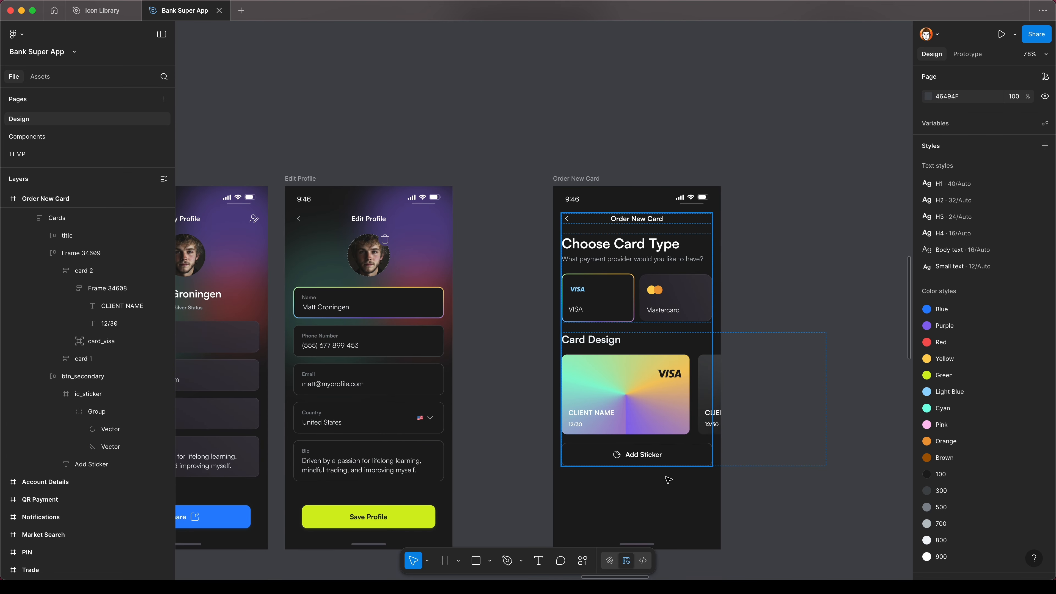
scroll(752, 489, "up", 5)
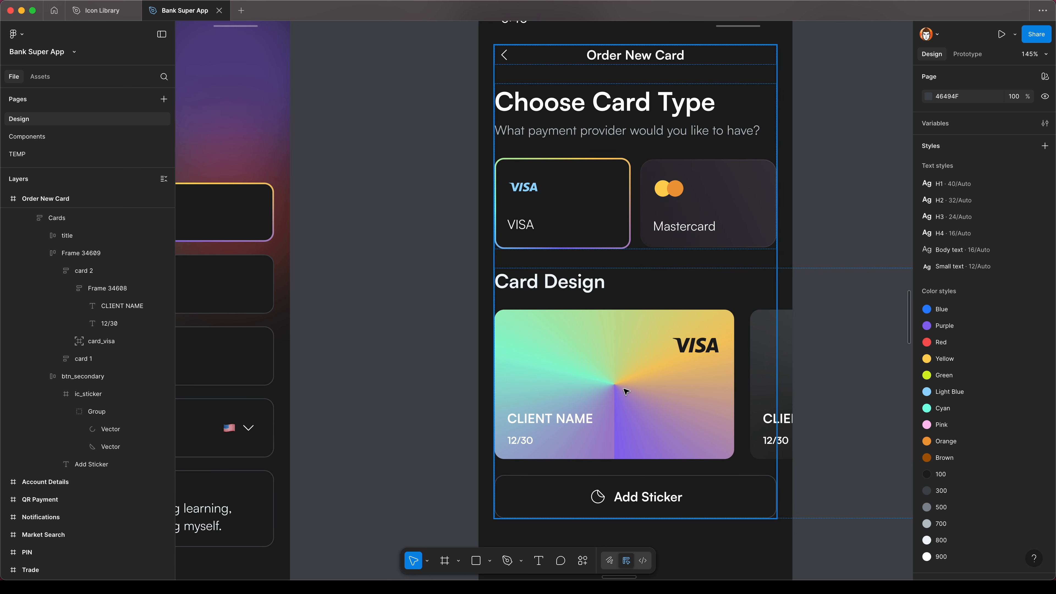
left_click_drag(843, 563, 759, 529)
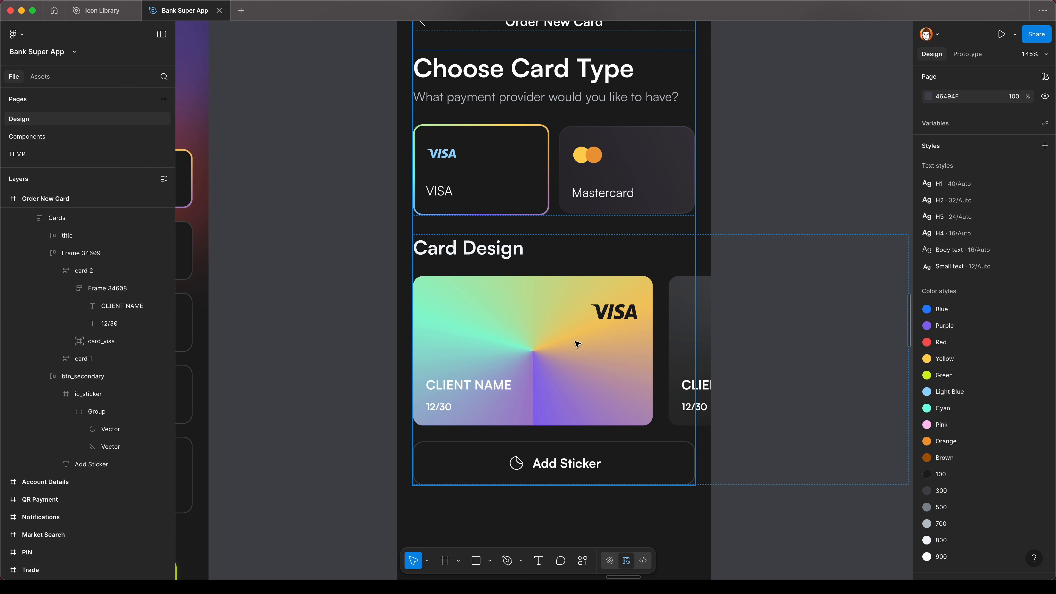
left_click_drag(825, 547, 732, 499)
key("t")
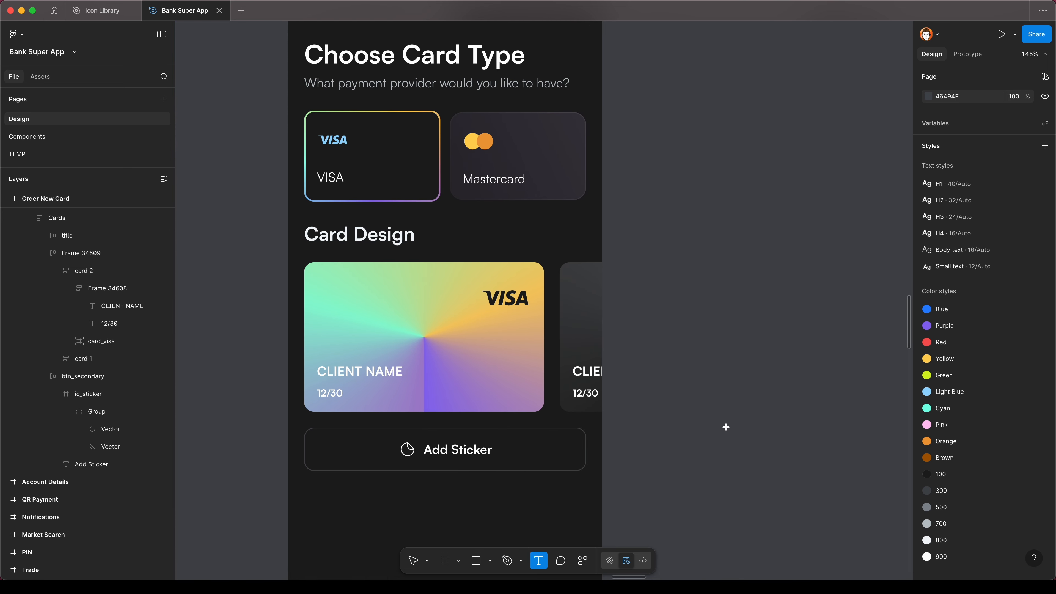
left_click(726, 410)
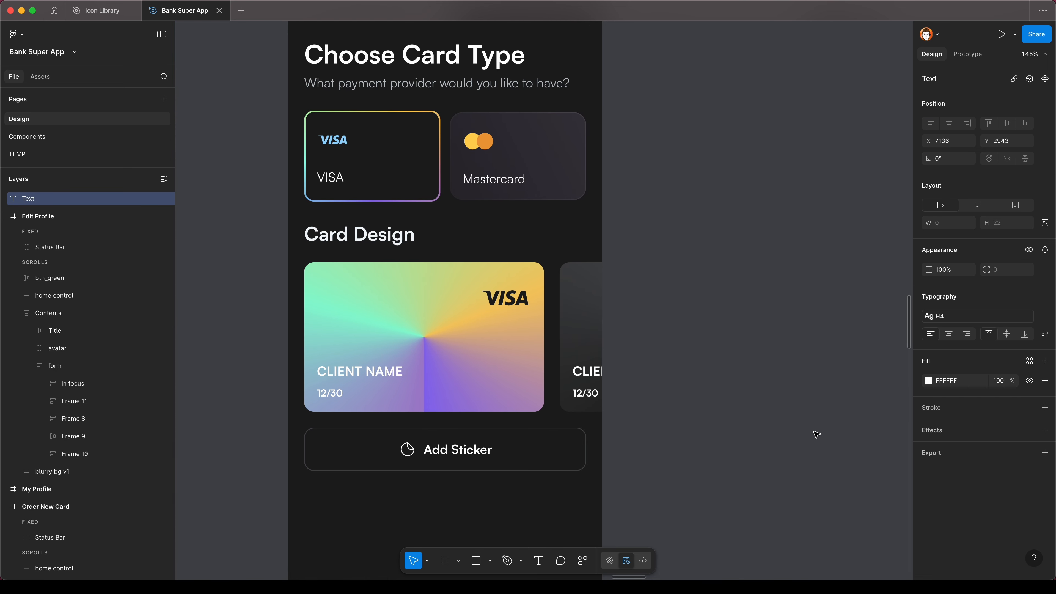
key("ctrl+super+space")
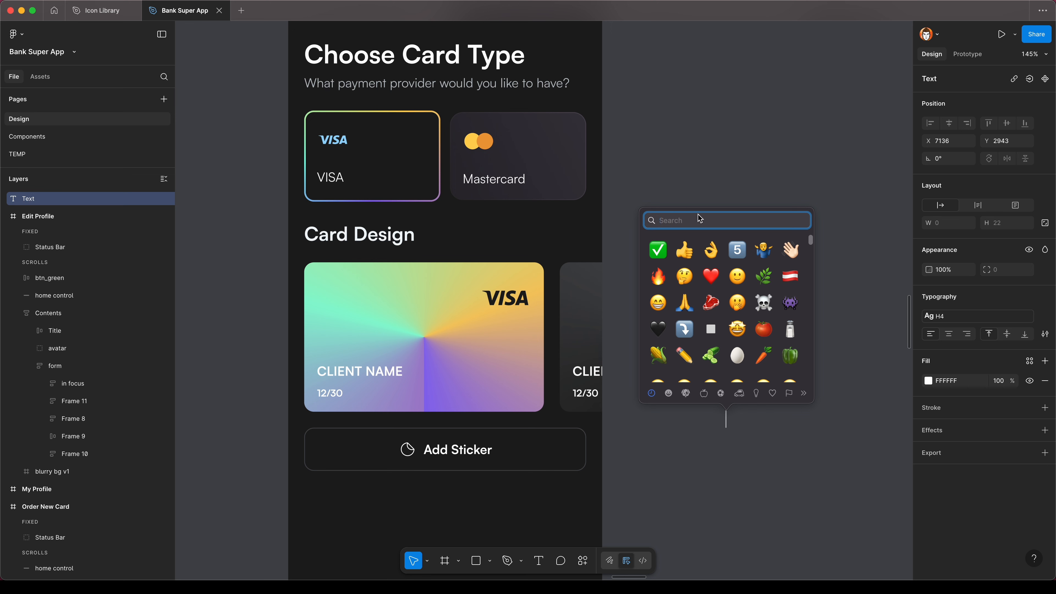
type("money")
left_click(685, 245)
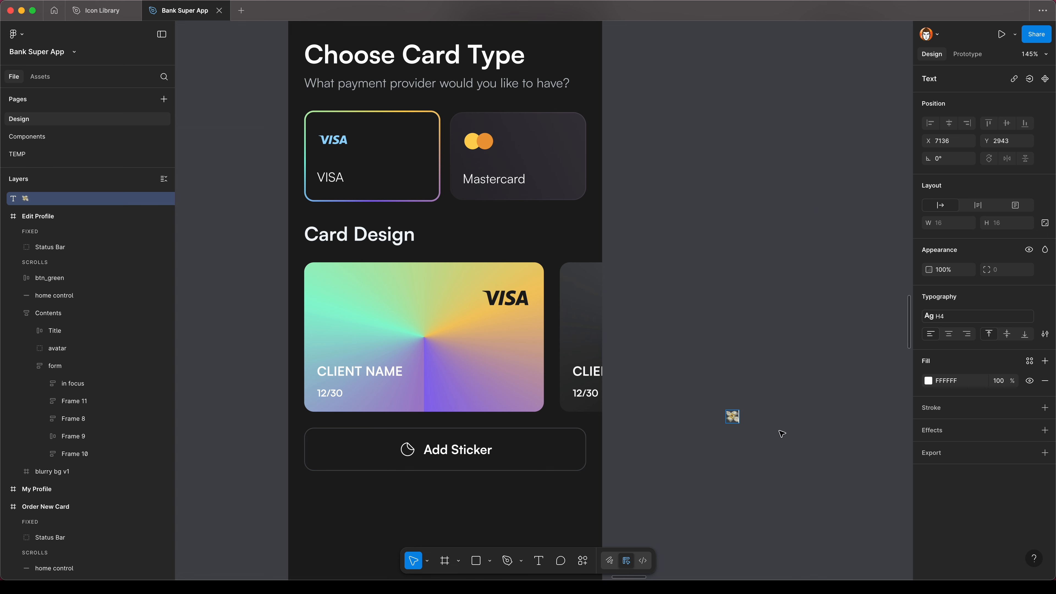
key("Escape")
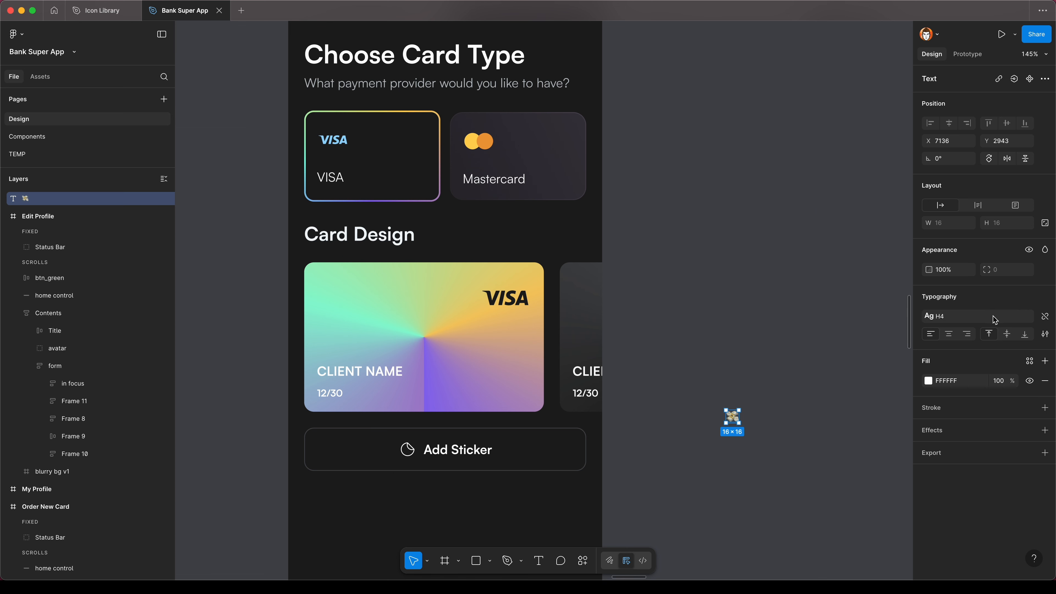
Apply the H1 text style to the emoji, detach the style, and set the font size to 64 after trying 80.
left_click(1006, 317)
left_click(841, 366)
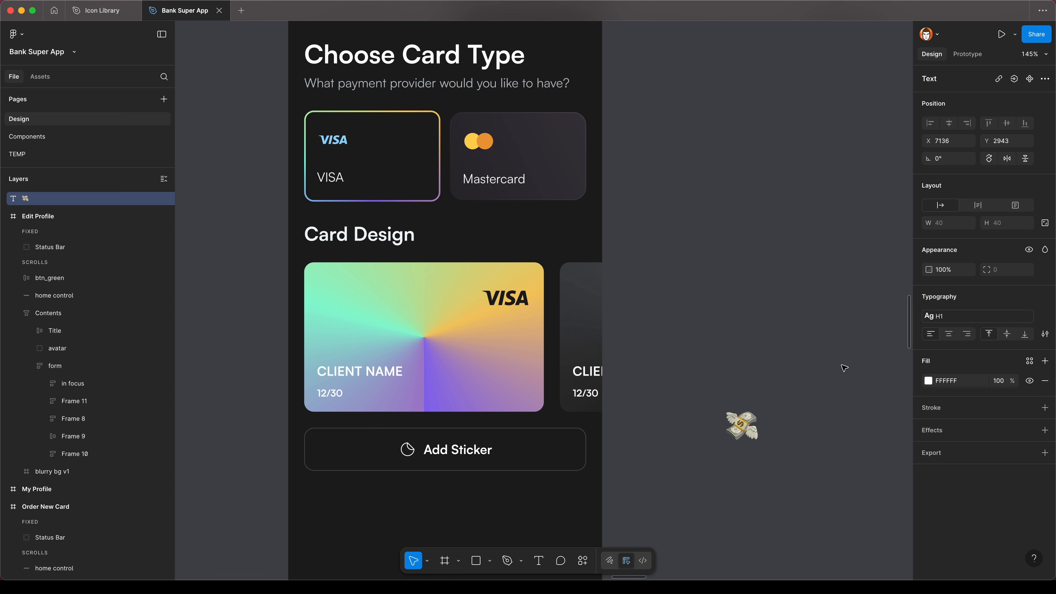
left_click(1045, 317)
left_click(998, 337)
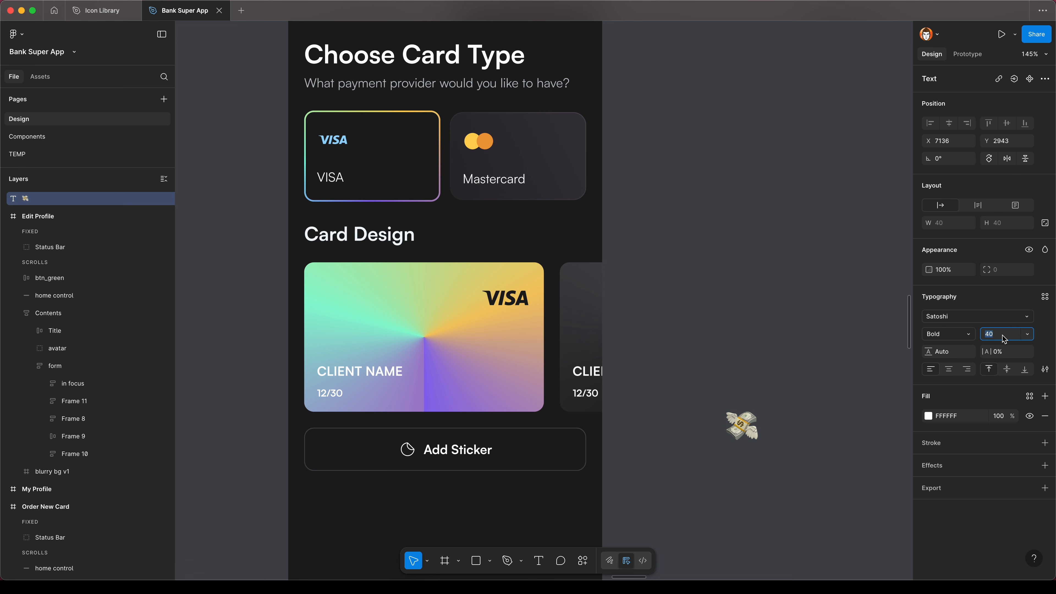
type("80")
key("Return")
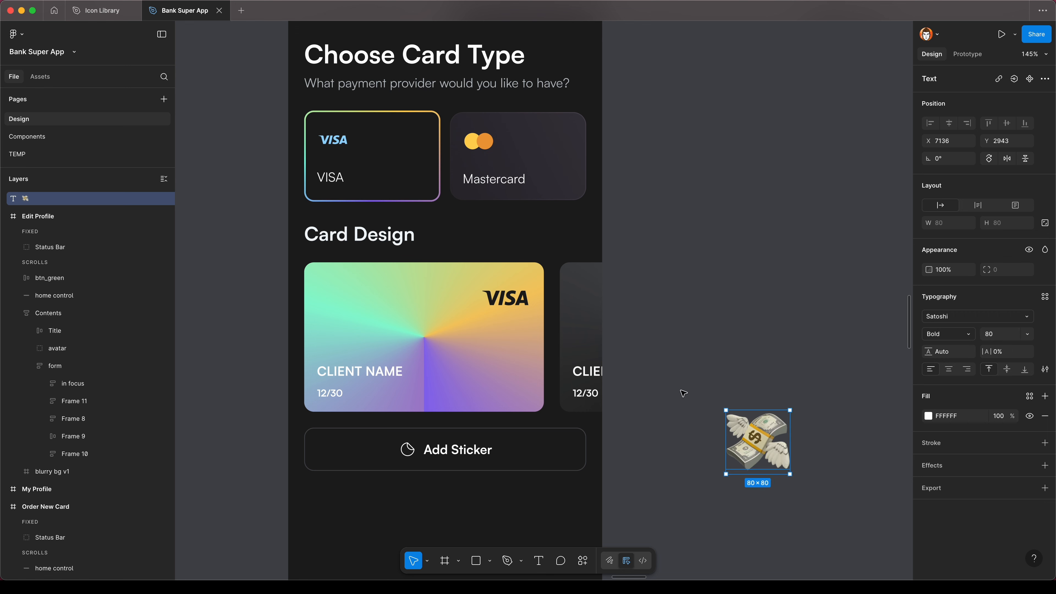
type("64")
key("Return")
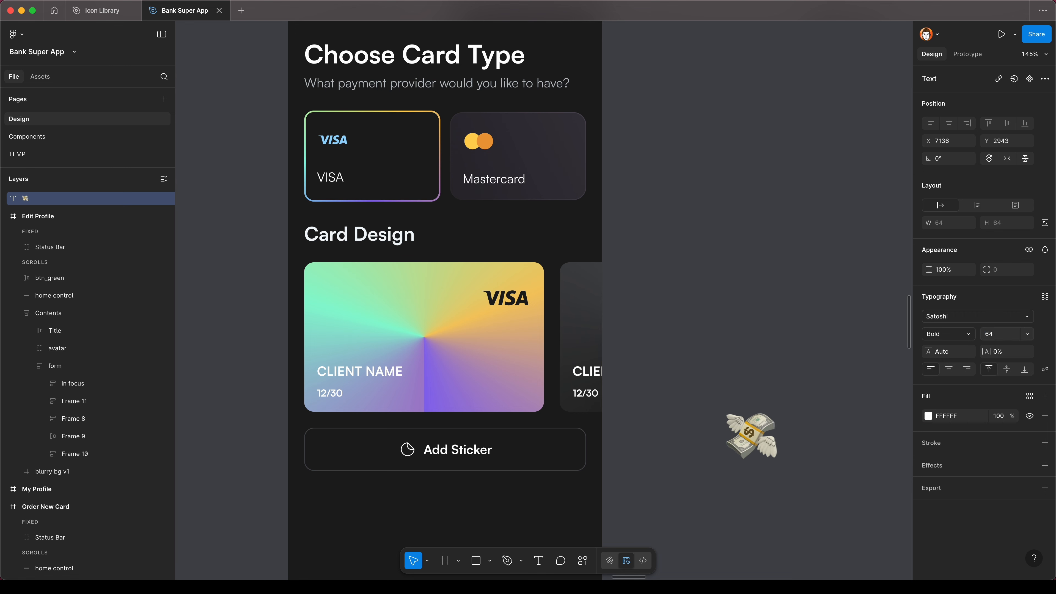
left_click(788, 372)
Cut the emoji and paste it into the gradient Visa card, ignoring auto layout and placing it above the client name at X 42, Y 30.
left_click(764, 433)
key("super+x")
left_click(477, 342)
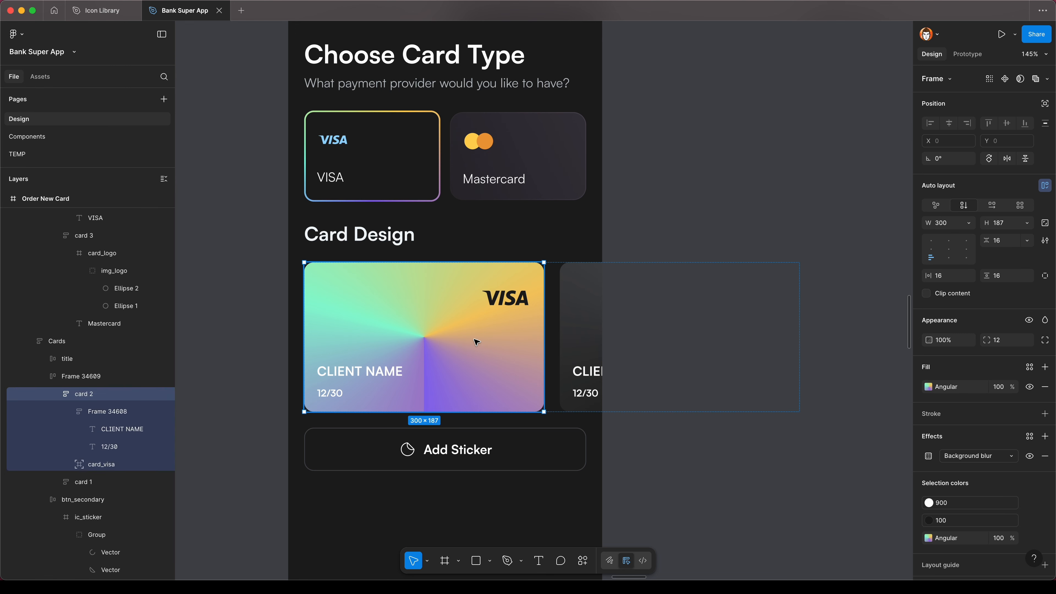
key("super+v")
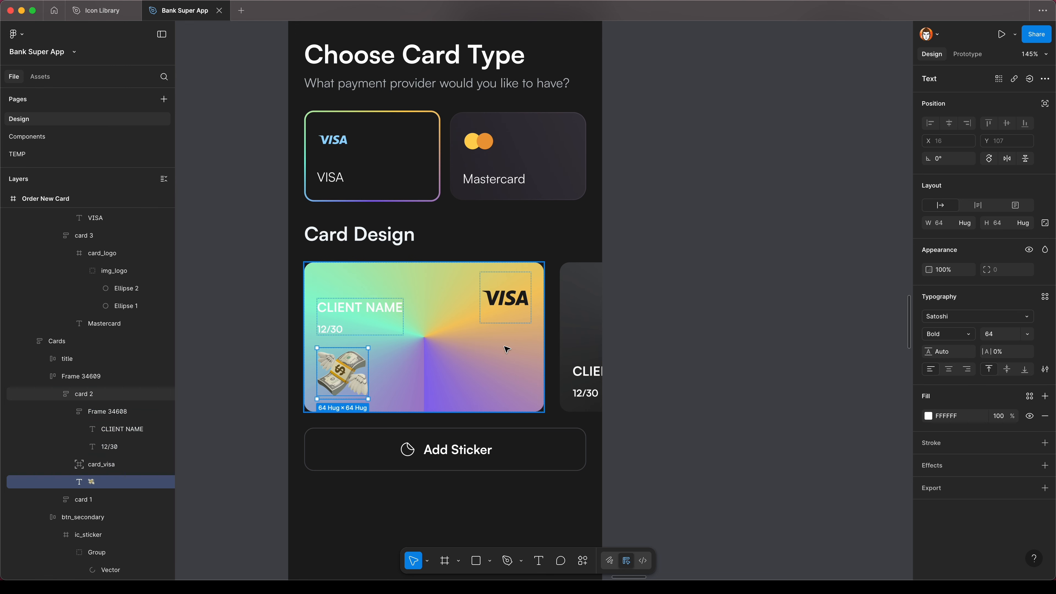
left_click(1045, 104)
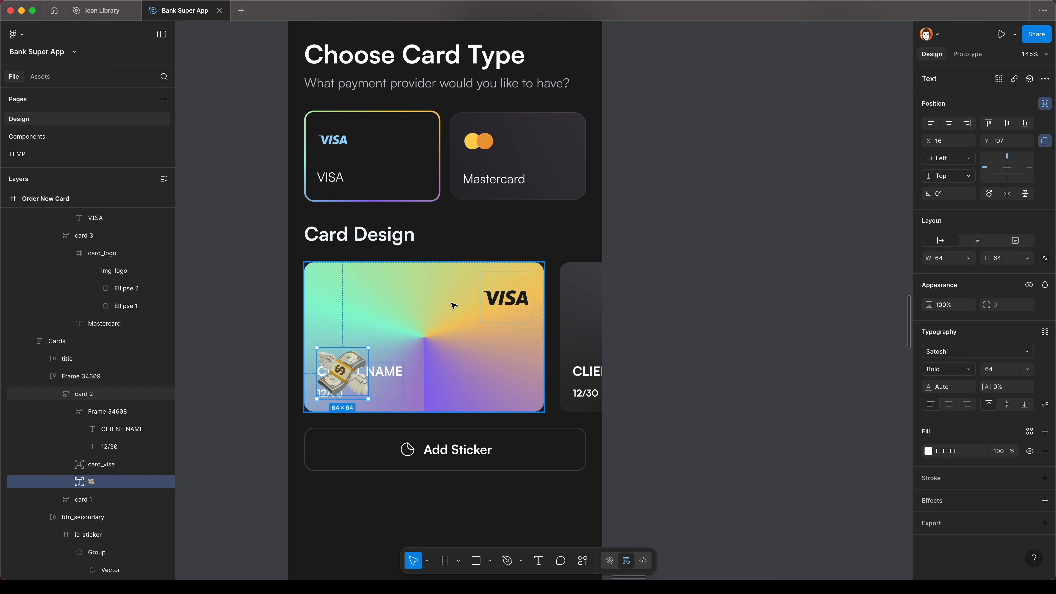
left_click_drag(345, 371, 360, 309)
left_click(688, 349)
left_click_drag(660, 344, 806, 381)
Replace the money emoji on the gradient card with the purple alien monster emoji and tilt it slightly.
left_click(525, 365)
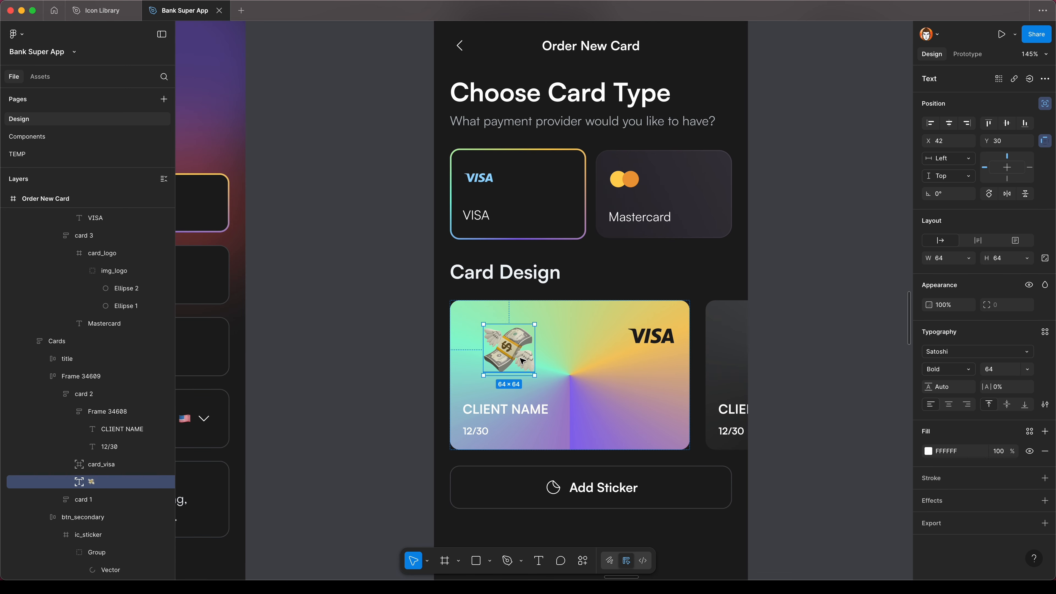
double_click(522, 361)
key("ctrl+super+space")
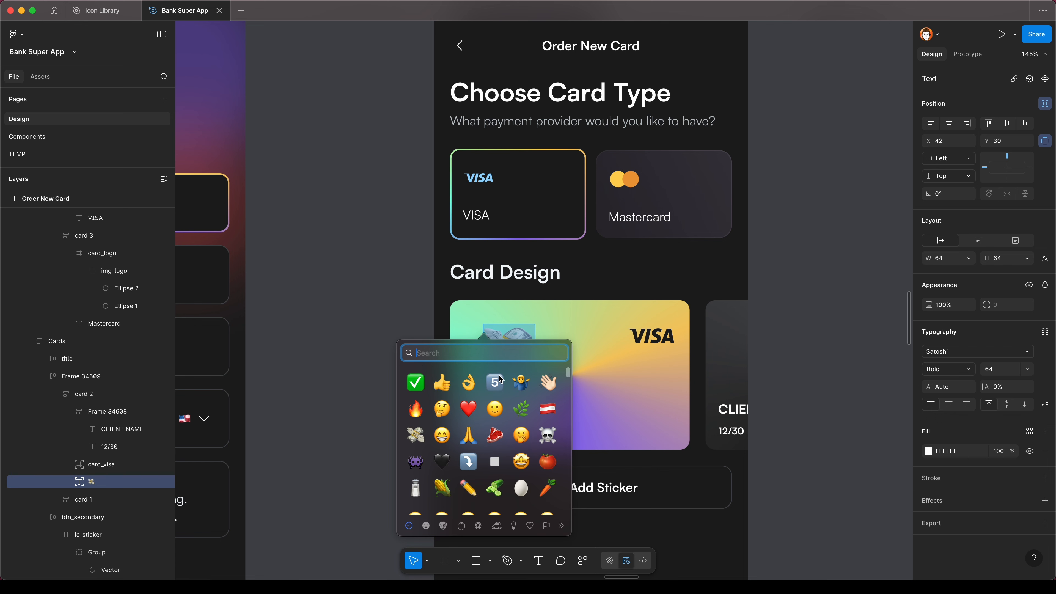
left_click(415, 461)
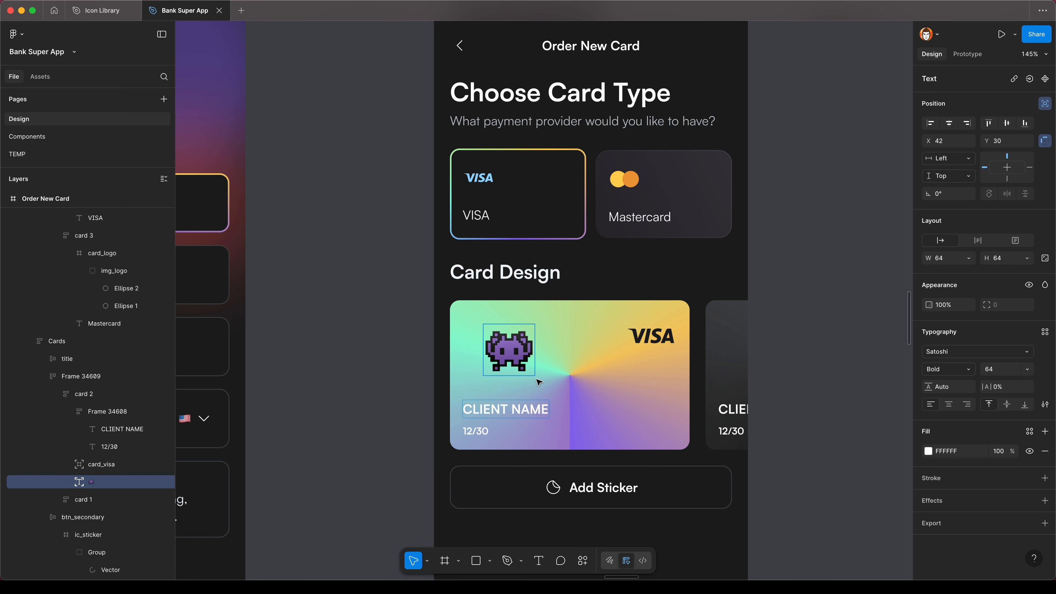
key("Escape")
left_click(807, 405)
scroll(807, 405, "down", 5)
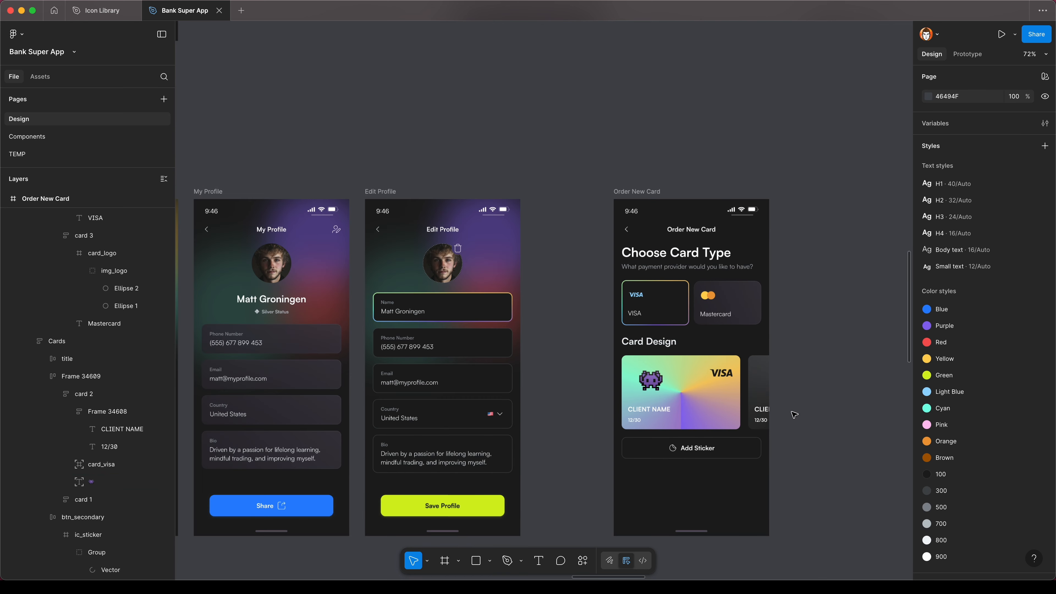
scroll(826, 412, "up", 3)
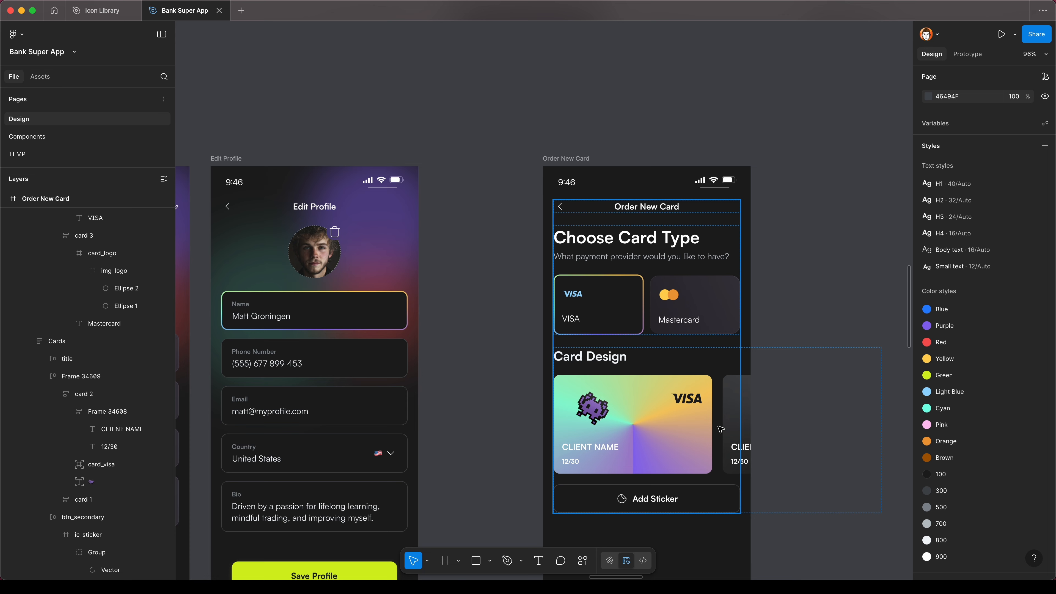
Copy the green Save Profile button to the Order New Card screen and change its label to "Order Card".
scroll(776, 386, "down", 5)
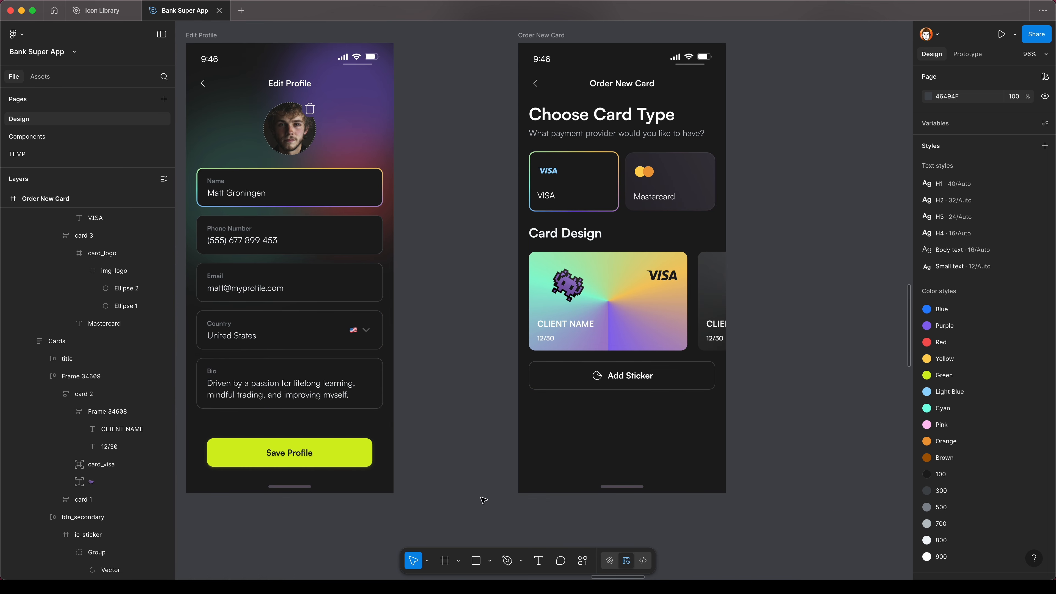
left_click(291, 453)
scroll(744, 457, "up", 4)
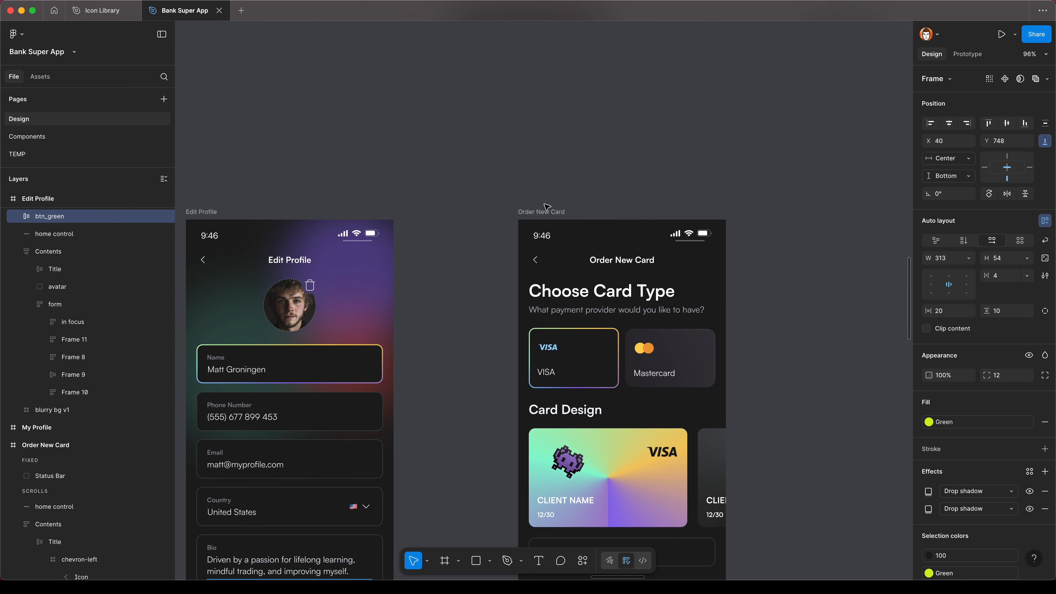
scroll(547, 206, "down", 4)
left_click(633, 443)
double_click(633, 443)
type("Order Card")
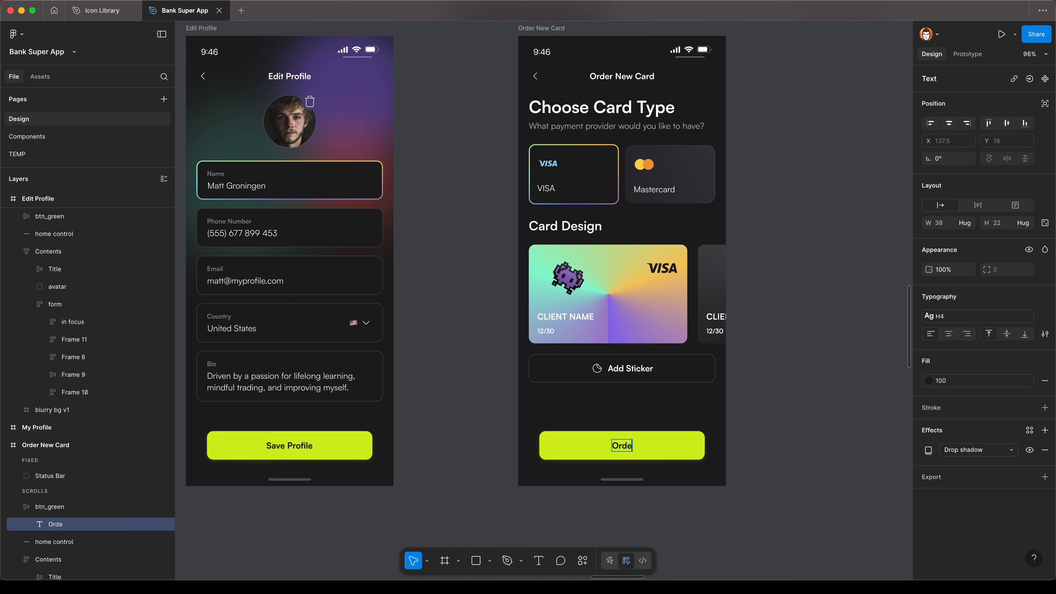
left_click(762, 390)
scroll(762, 391, "up", 2)
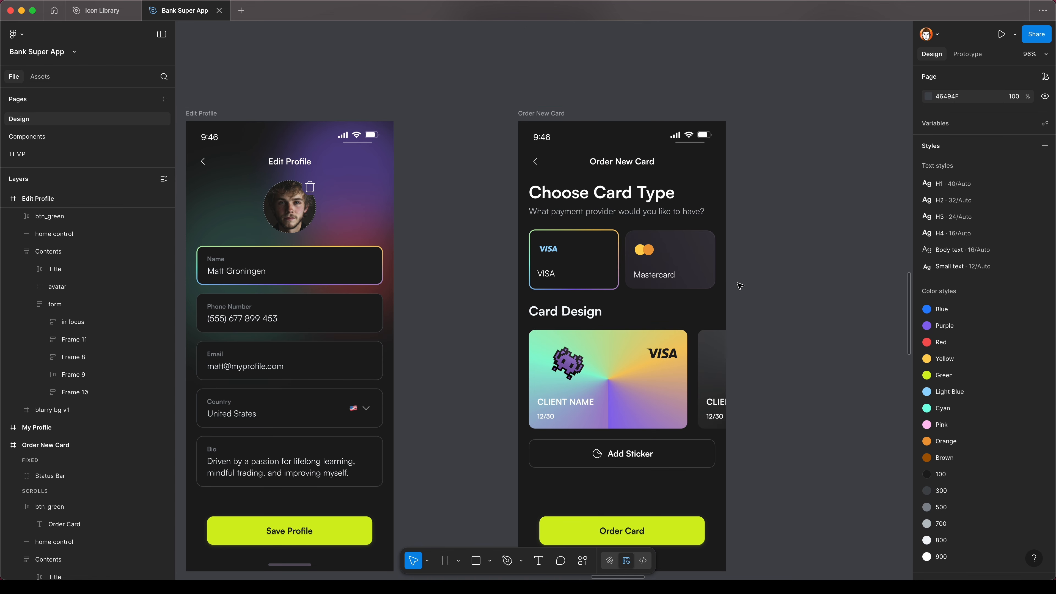
scroll(824, 286, "down", 5)
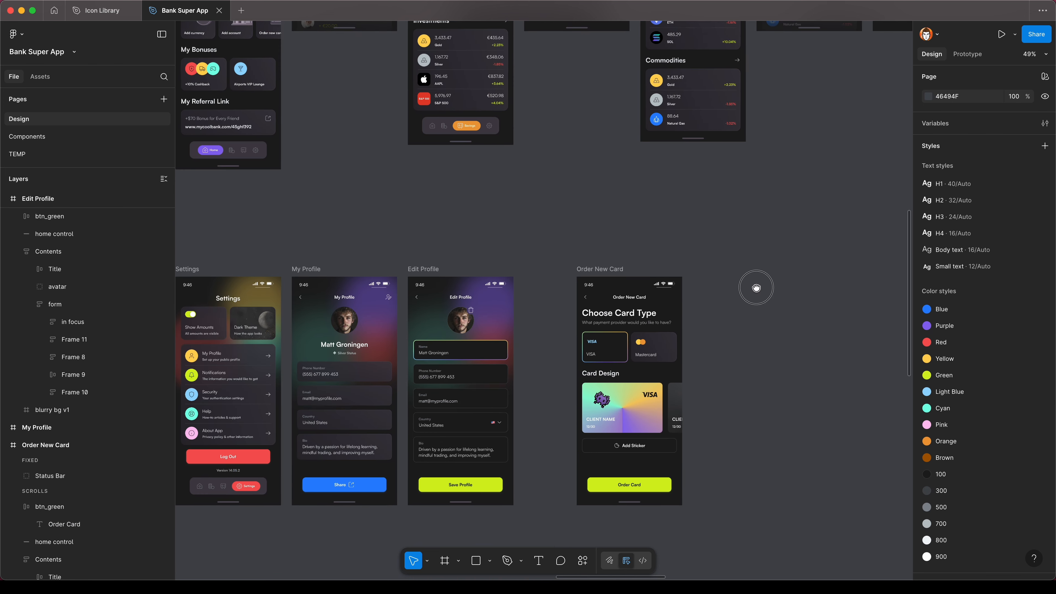
scroll(717, 429, "up", 4)
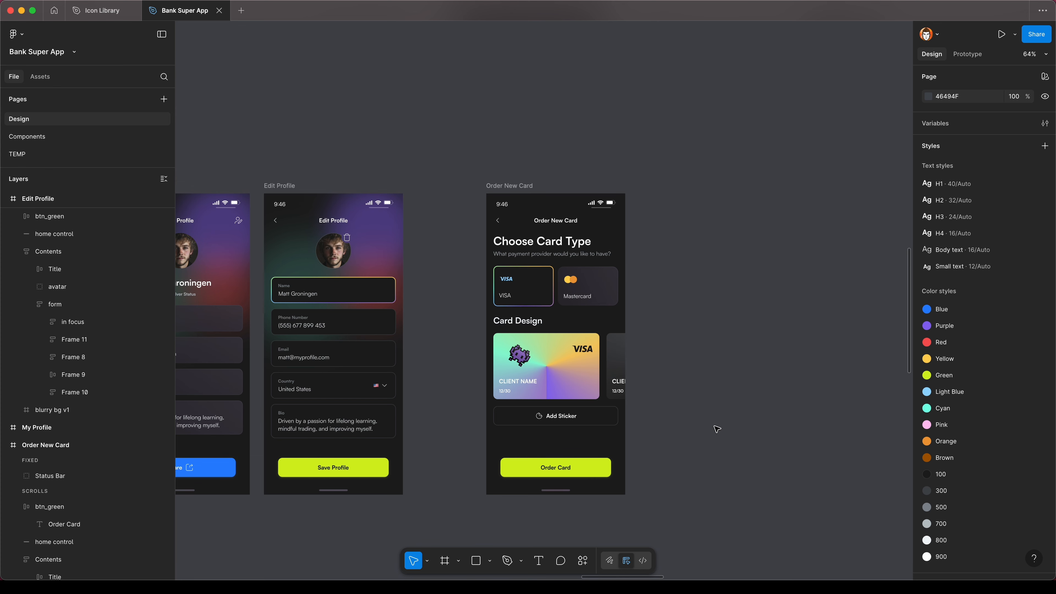